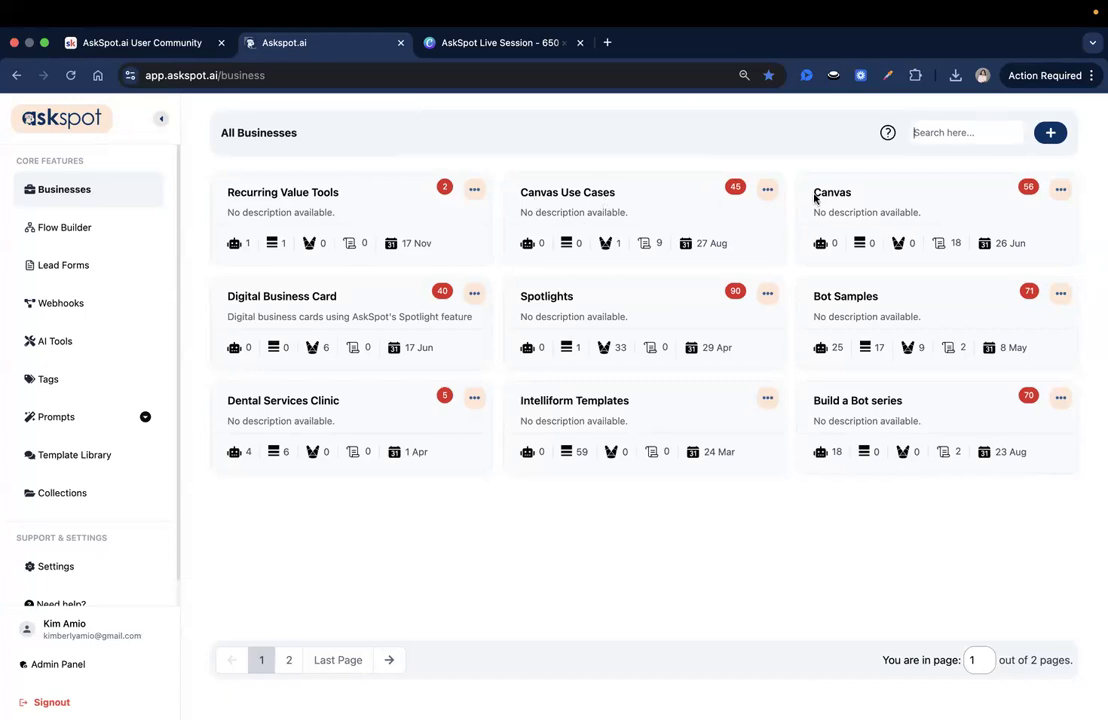
Step: Create an active canvas named "15 Day Content Idea Generator" in the Canvas business
click(890, 200)
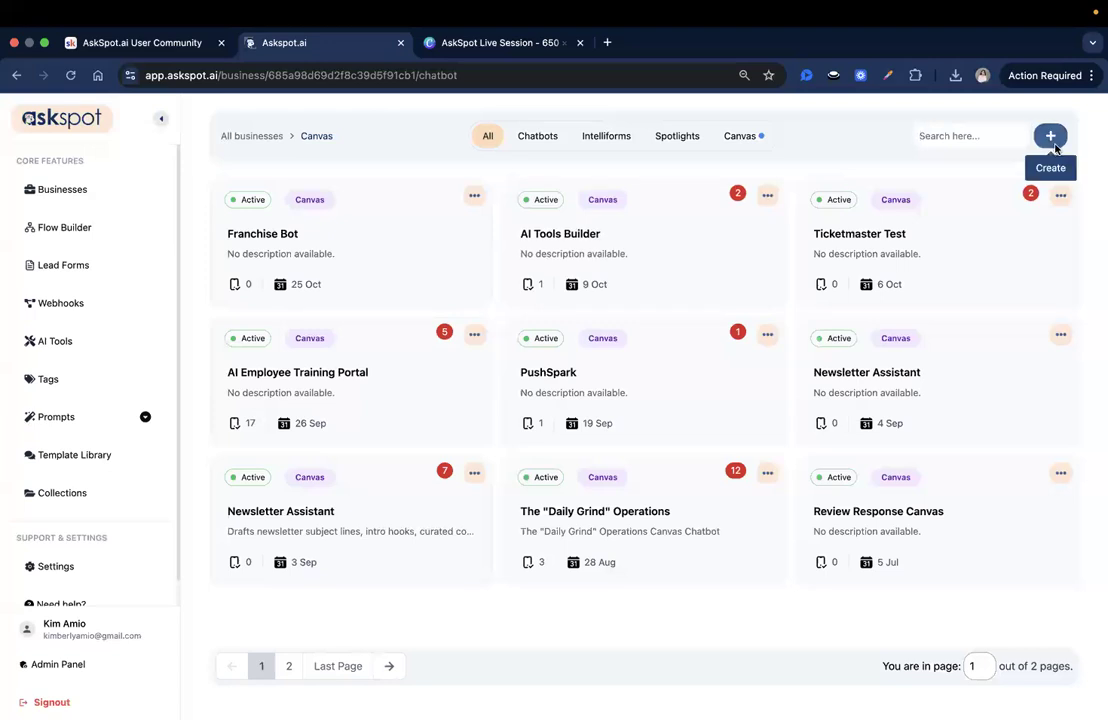
click(1050, 136)
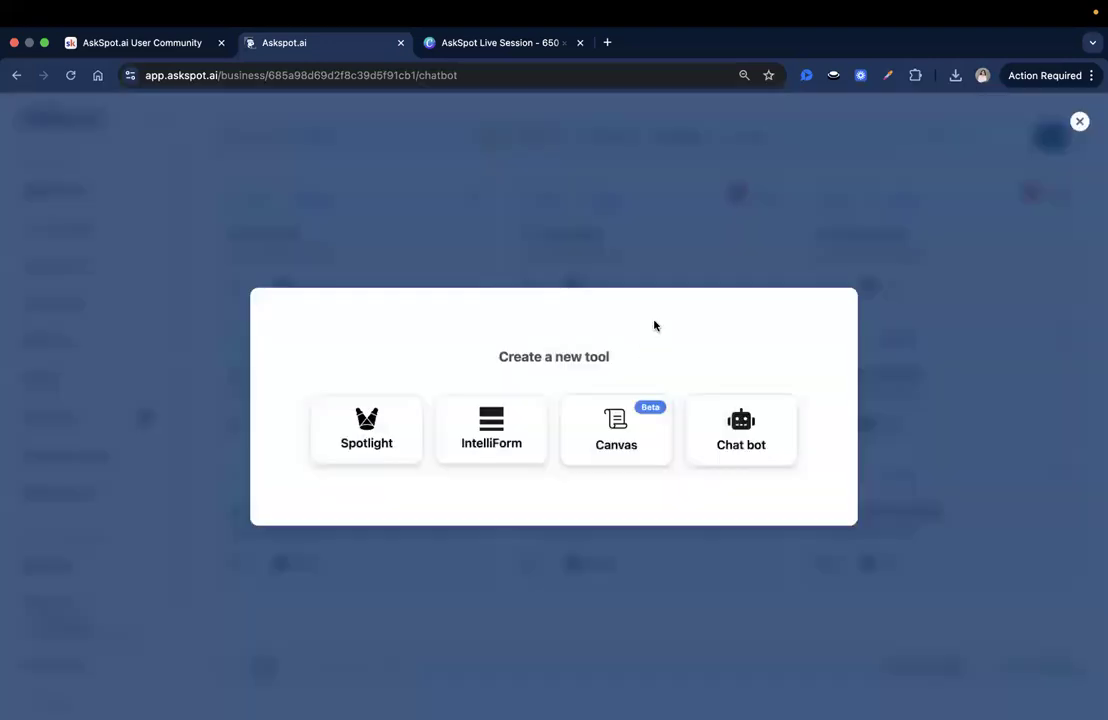
click(624, 414)
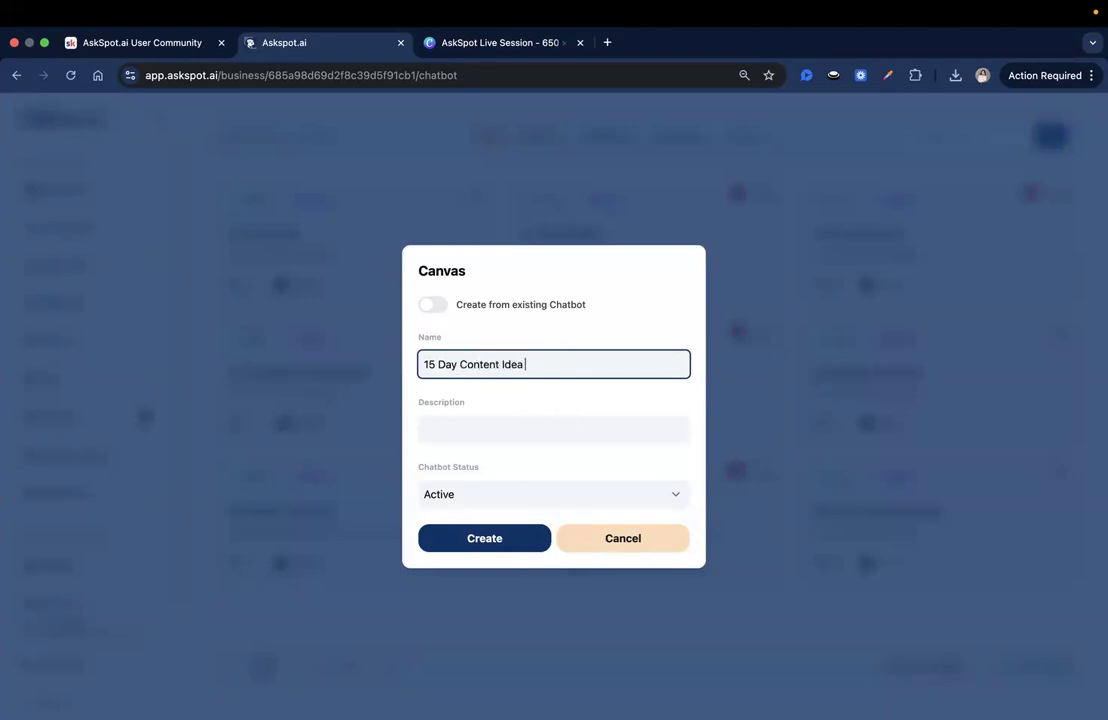
click(509, 538)
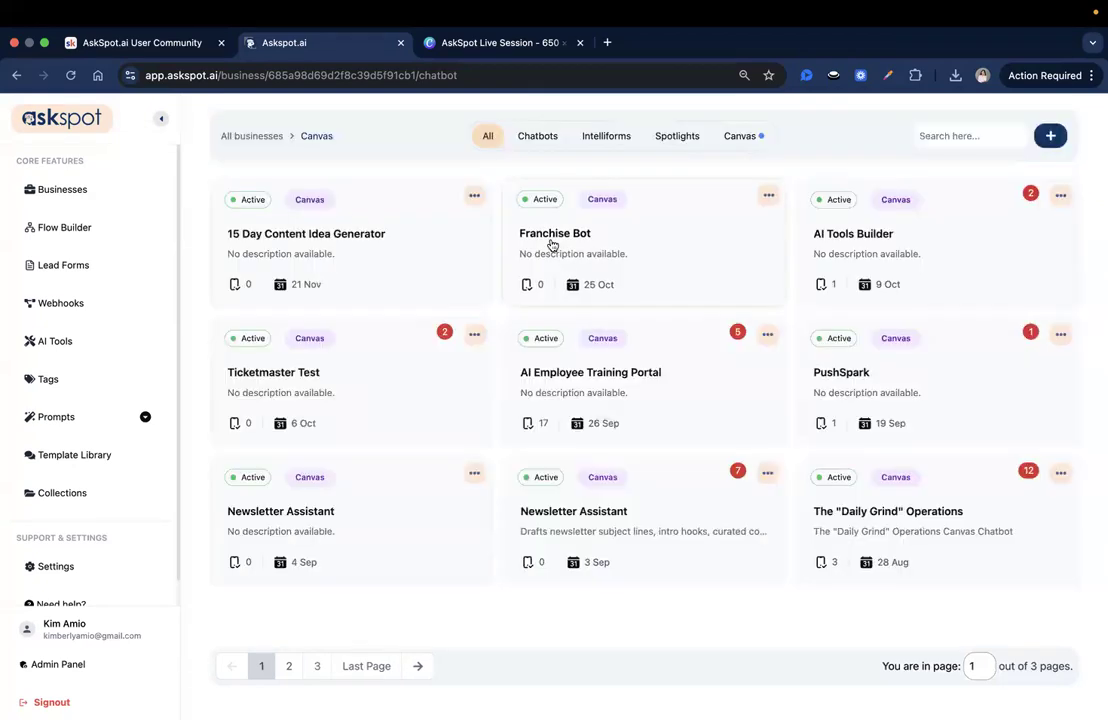
Step: Open the header options in the general settings of the 15 Day Content Idea Generator canvas
click(274, 235)
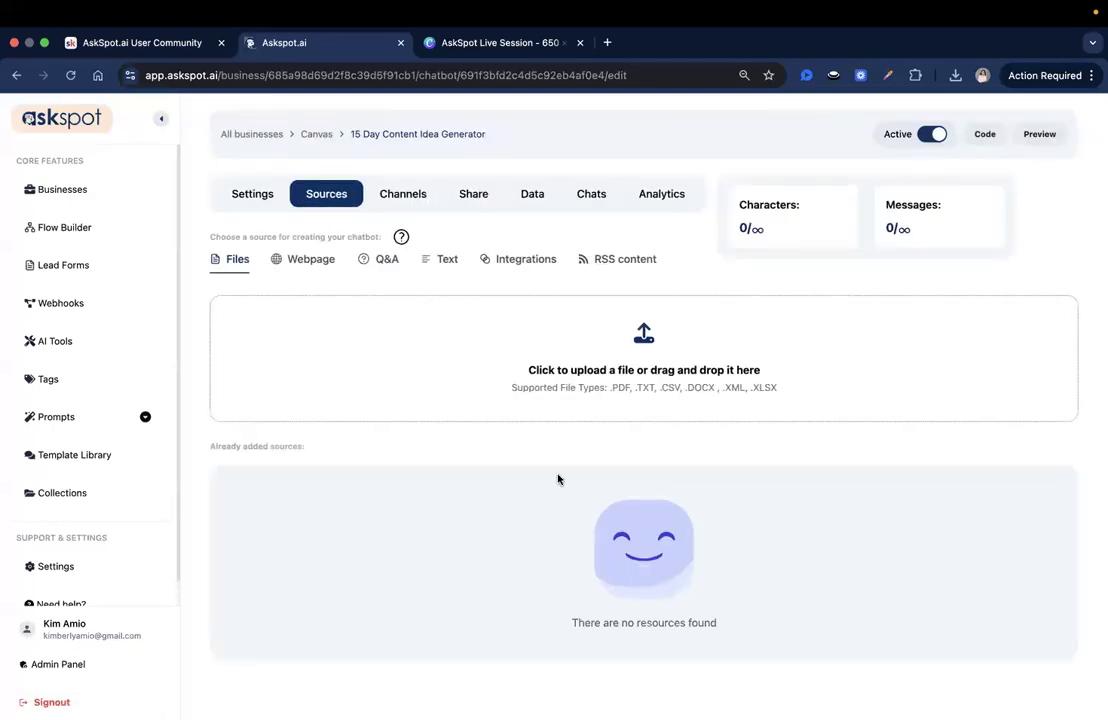
click(254, 193)
scroll(532, 327, down, 3)
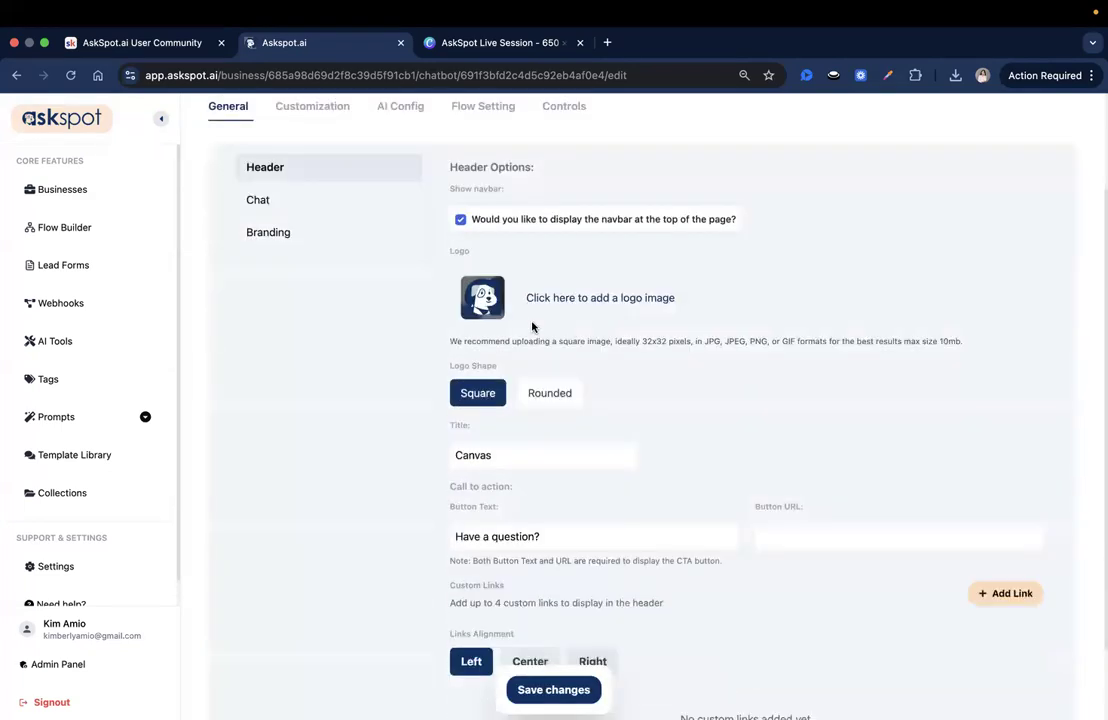
scroll(549, 290, down, 1)
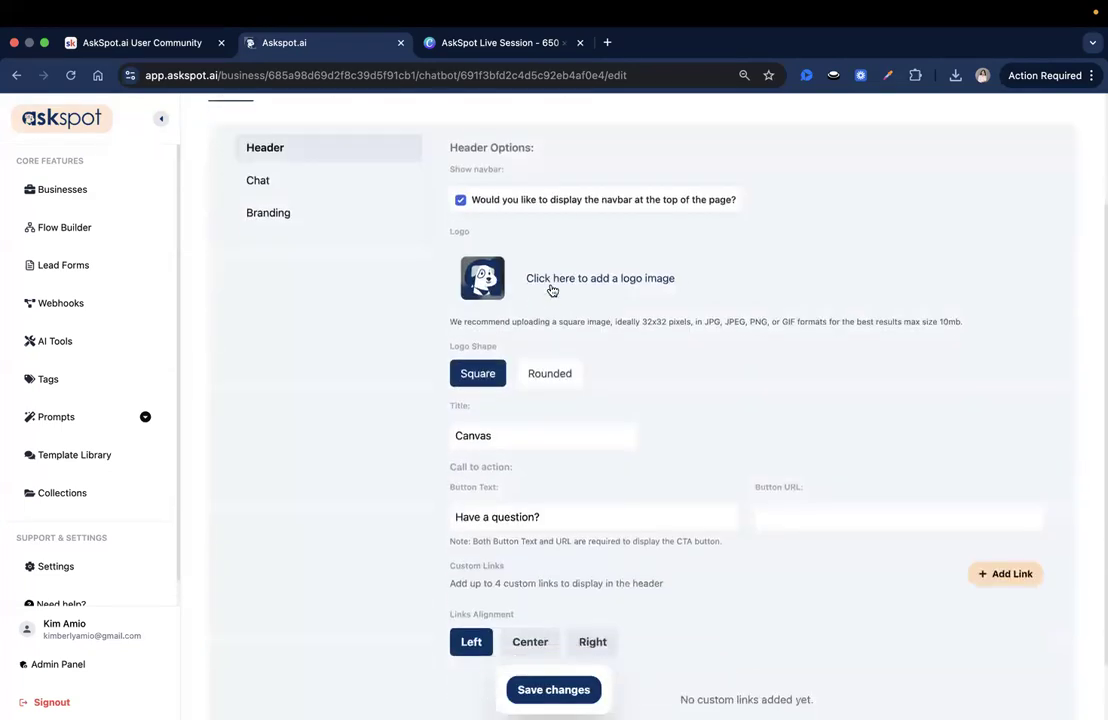
scroll(549, 287, up, 4)
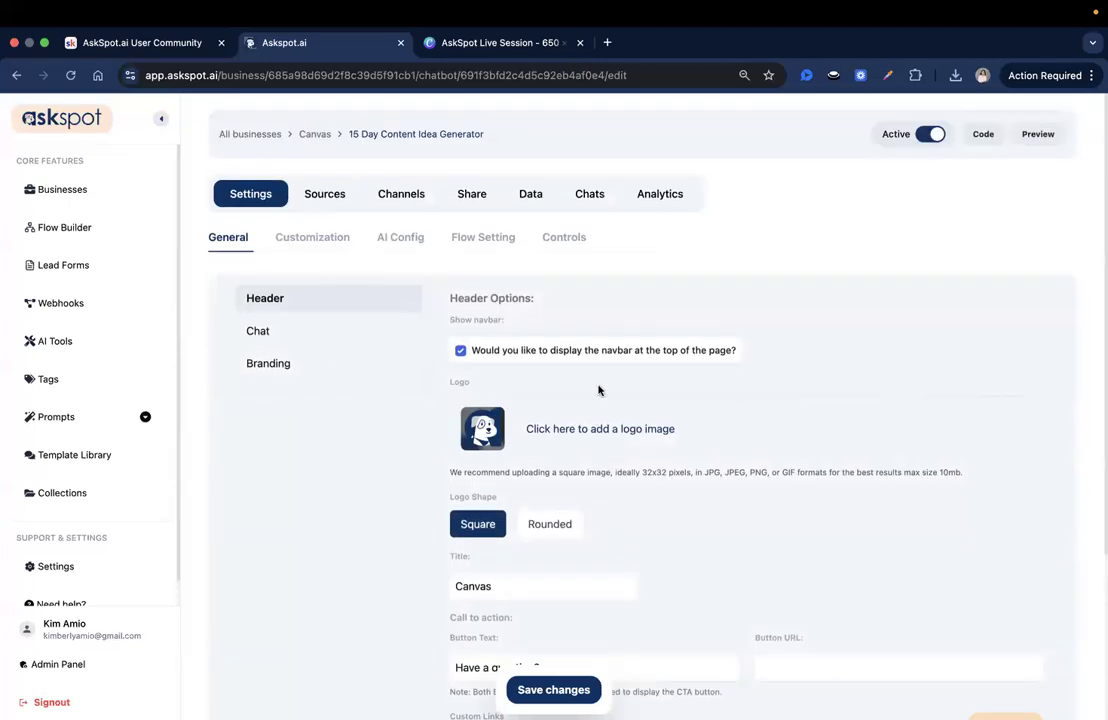
scroll(594, 397, down, 1)
scroll(594, 397, down, 2)
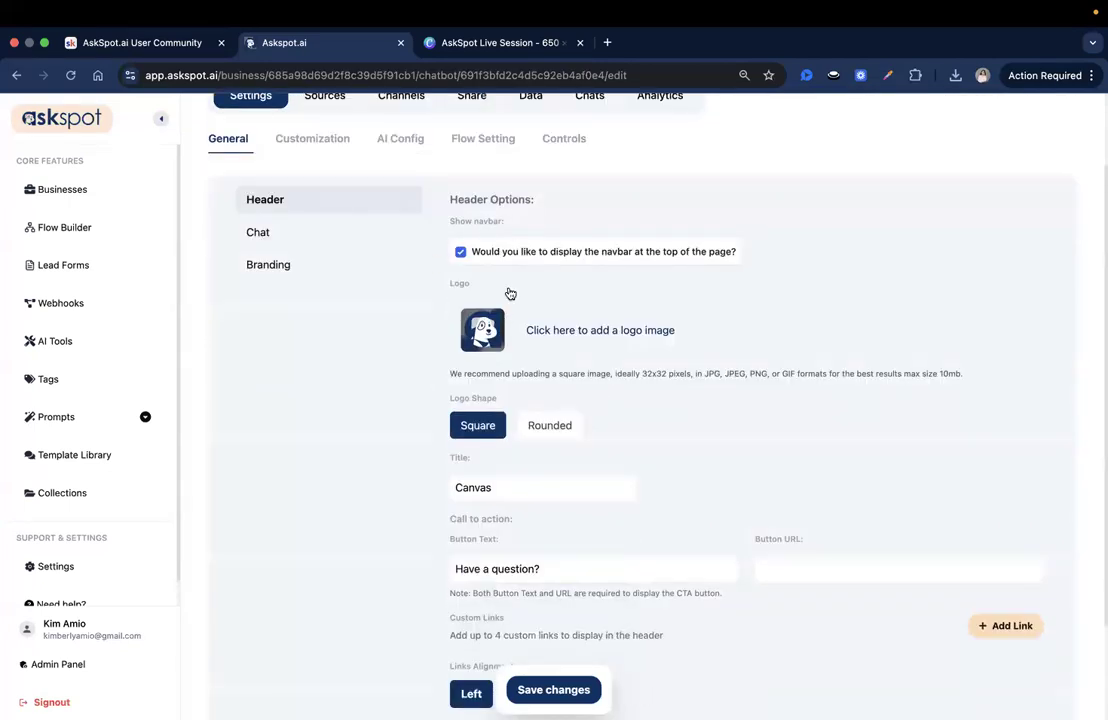
Step: Upload "15-Day Content Idea Generator.png" from Downloads as the header logo, using direct upload without cropping
click(557, 341)
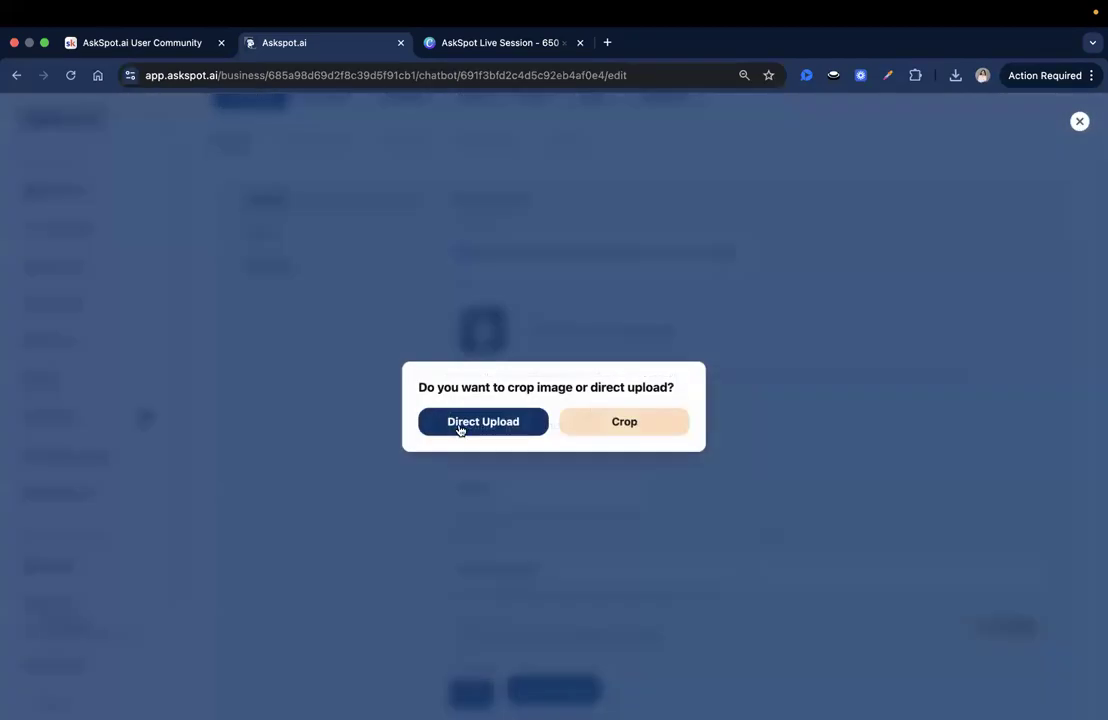
click(502, 422)
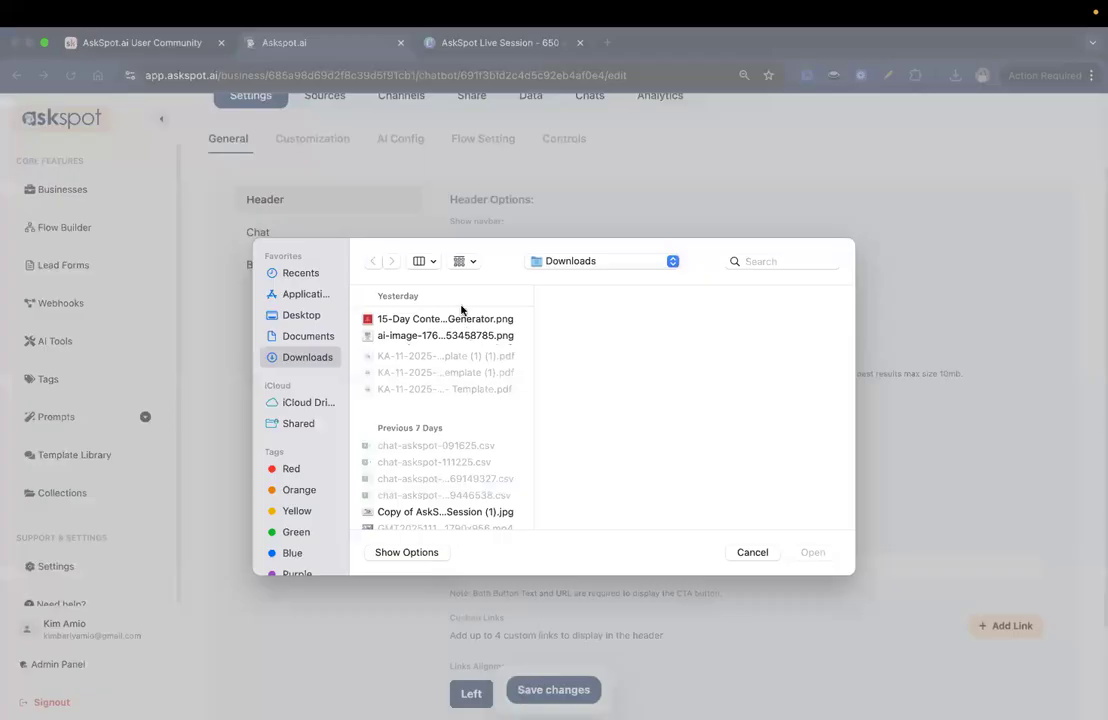
click(470, 319)
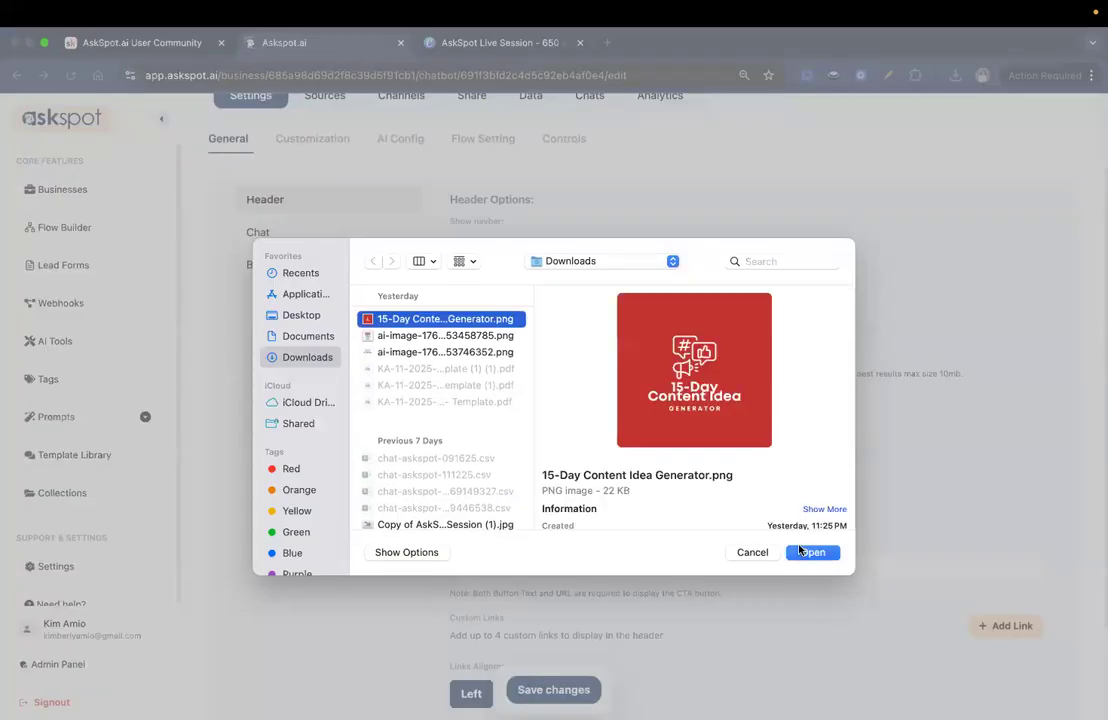
click(805, 554)
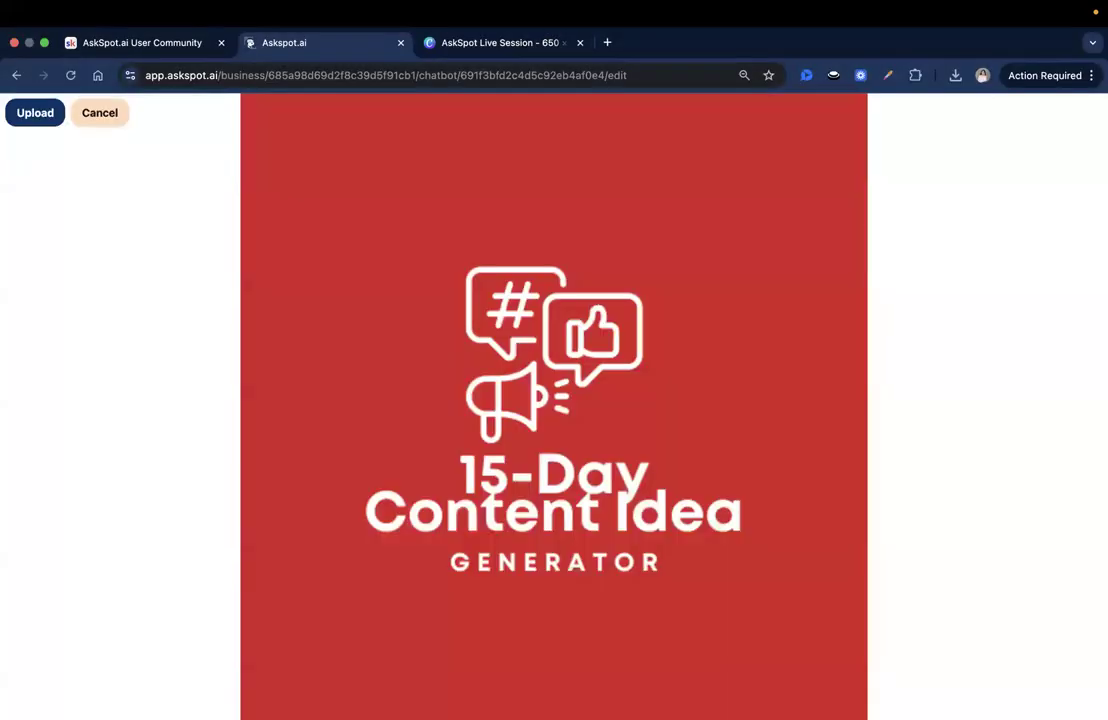
click(33, 113)
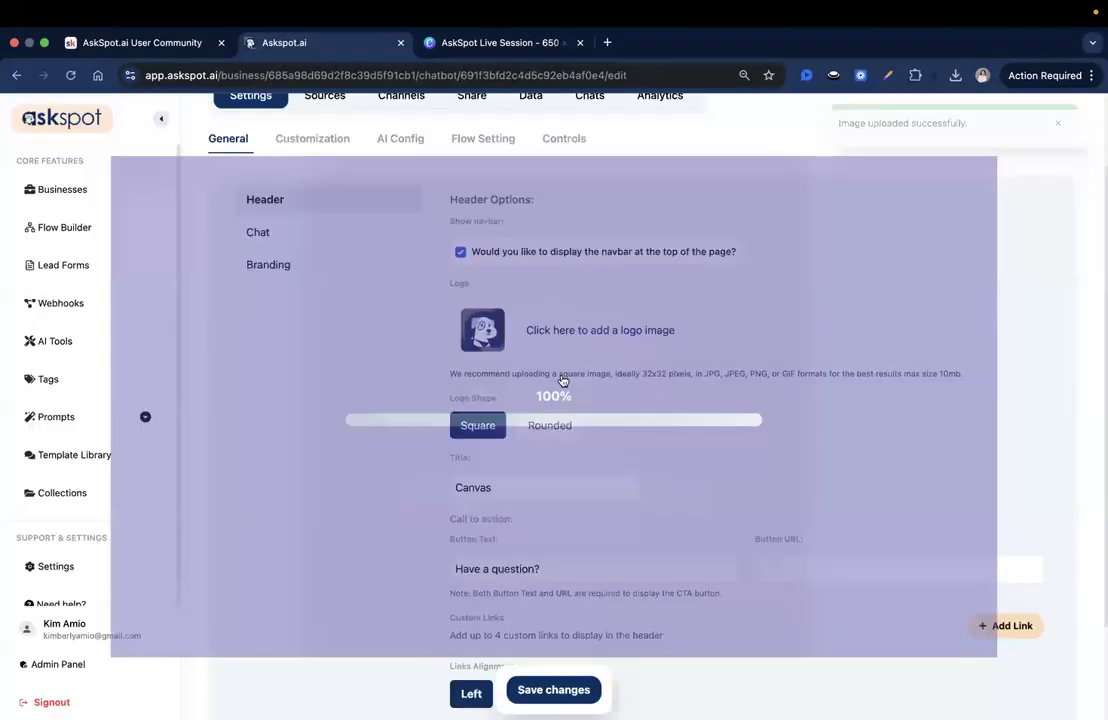
Step: Set the header title to "15-Day Content Idea Generator"
scroll(640, 400, down, 1)
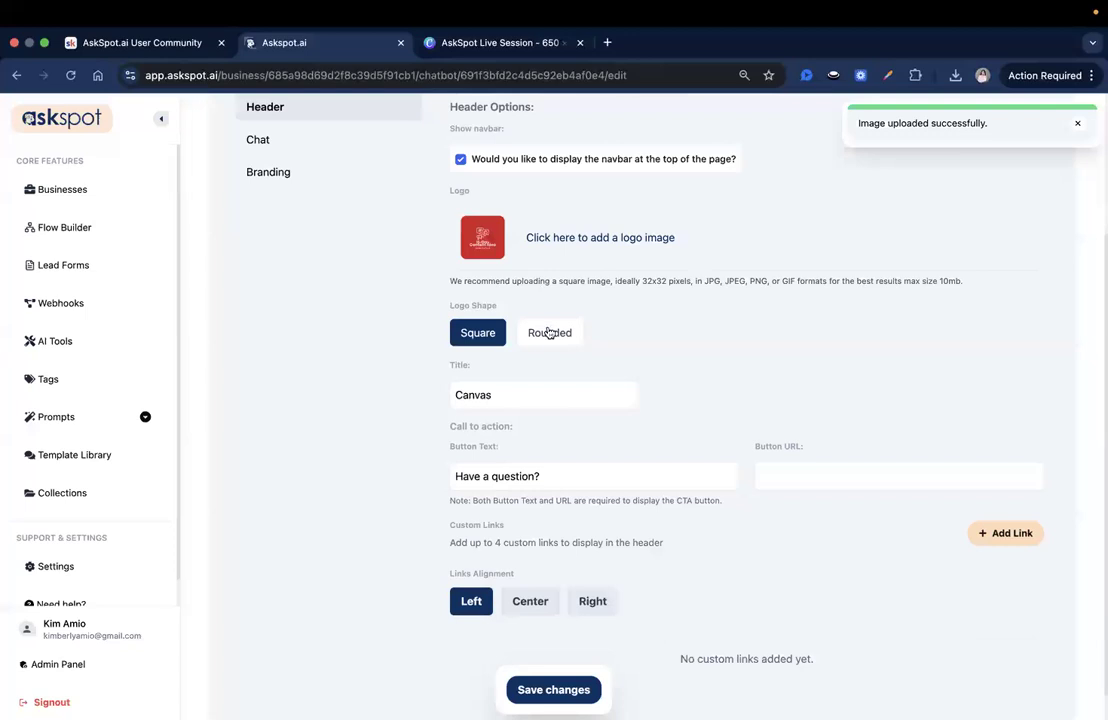
scroll(549, 336, down, 1)
click(553, 358)
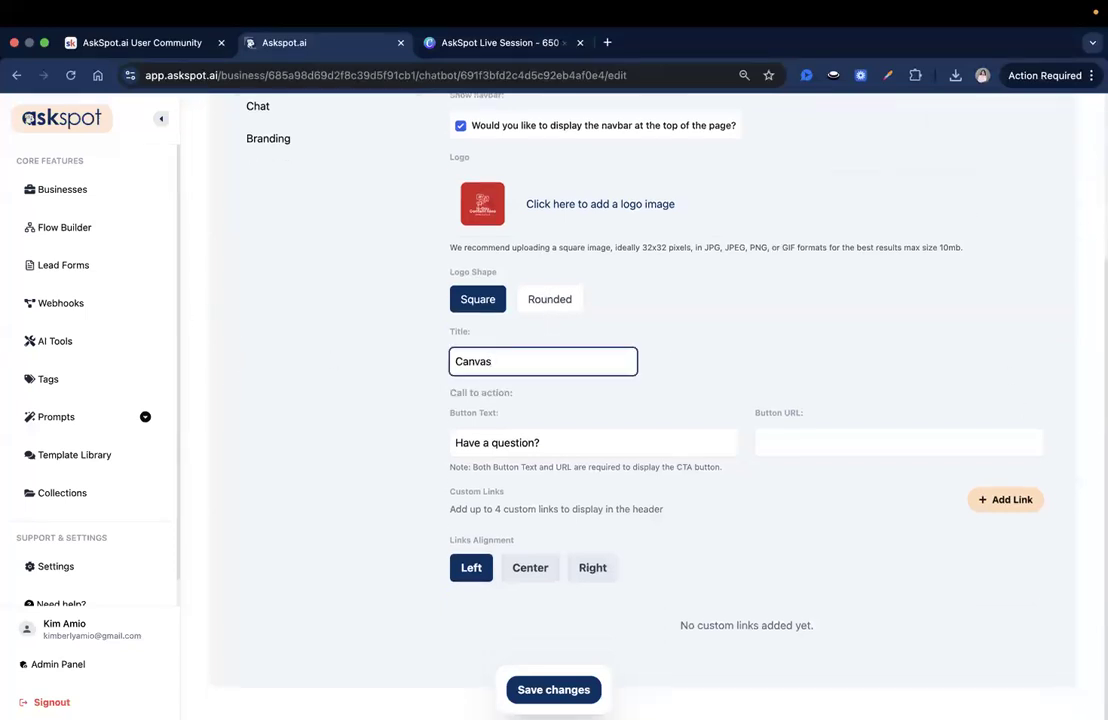
click(547, 349)
key(ctrl+a)
text(15-Day Content Idea Generator)
Step: Set the call-to-action button text to "Get My 15 Content Ideas"
key(super+Tab)
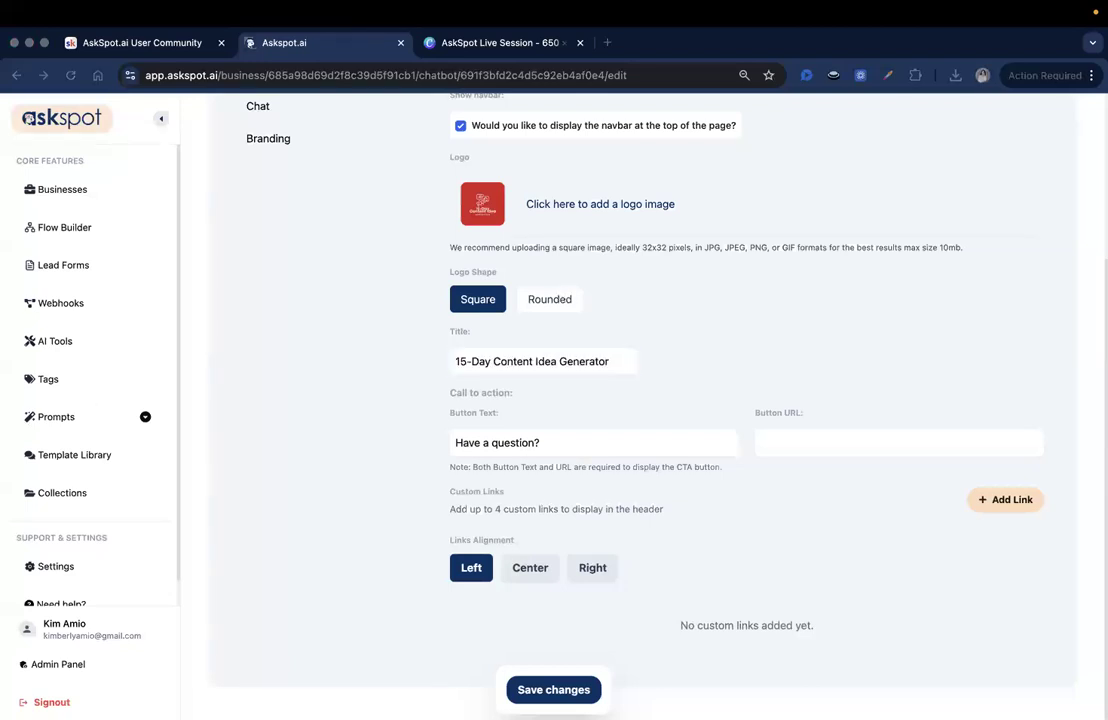
click(572, 446)
key(ctrl+a)
text(Get My 15 Content Ideas)
key(super+Tab)
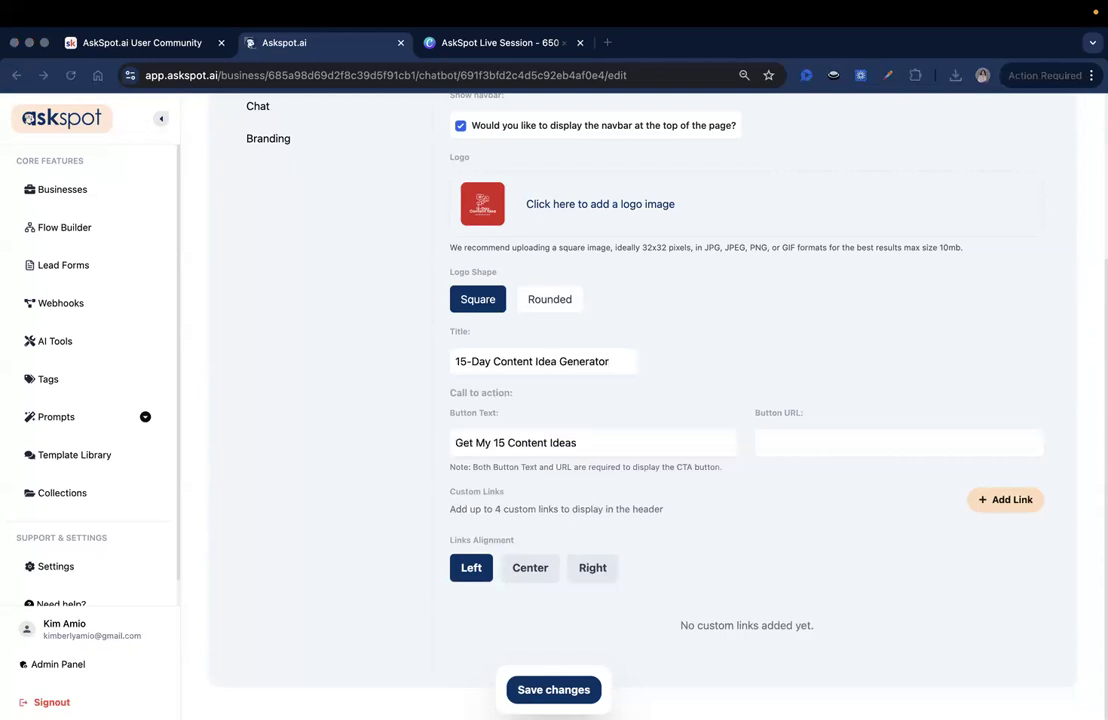
click(925, 444)
text(https://samanthacoaching.com/content-strategy)
key(super+z)
click(829, 500)
click(825, 443)
text(https://samanthacoaching.com/content-strategy)
Step: Add four blank custom links to the header
click(1029, 505)
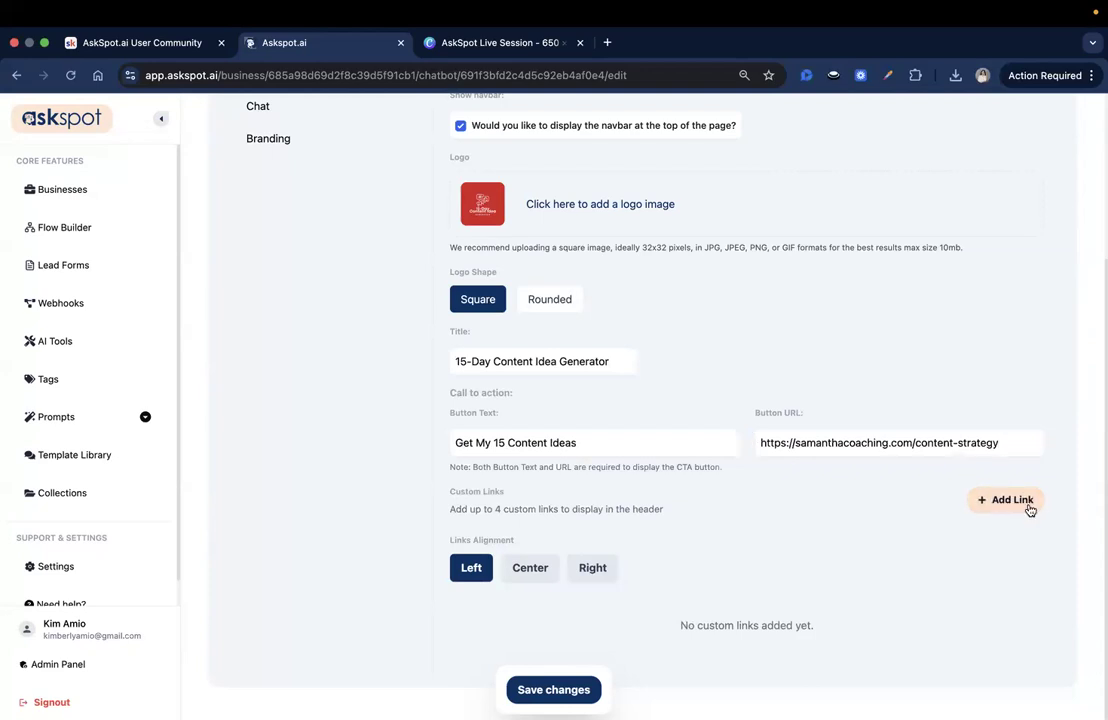
click(982, 507)
scroll(742, 552, down, 2)
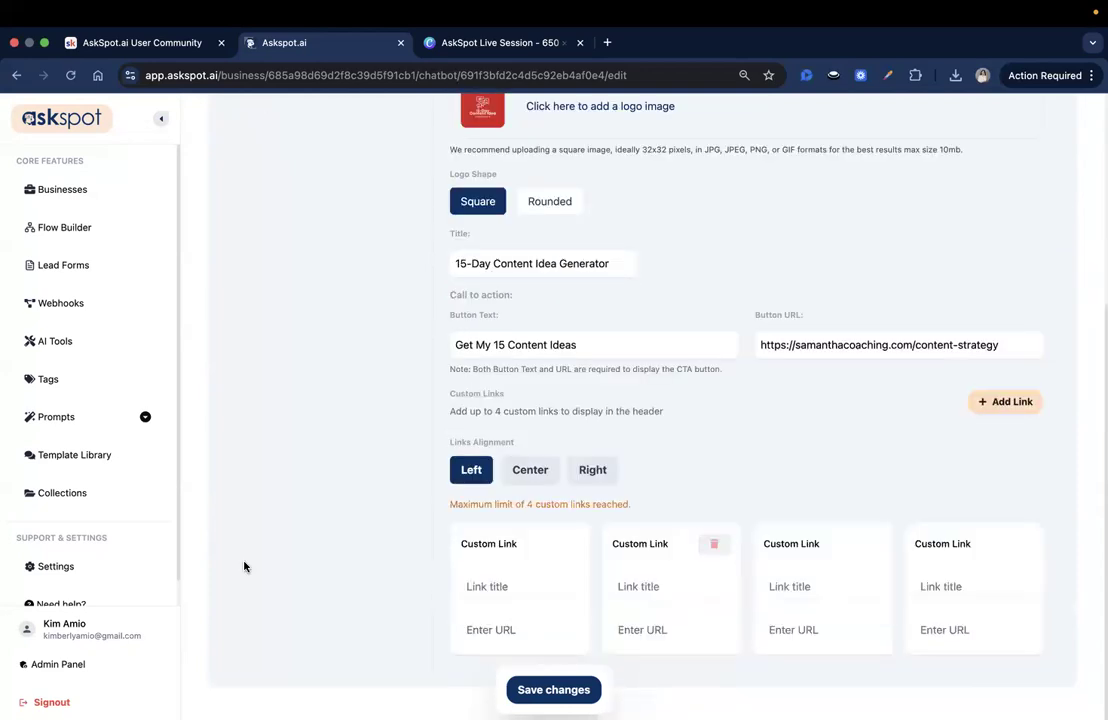
Step: Title the first custom link "Content Strategy Guide" and the second "My Instagram Tips"
key(super+Tab)
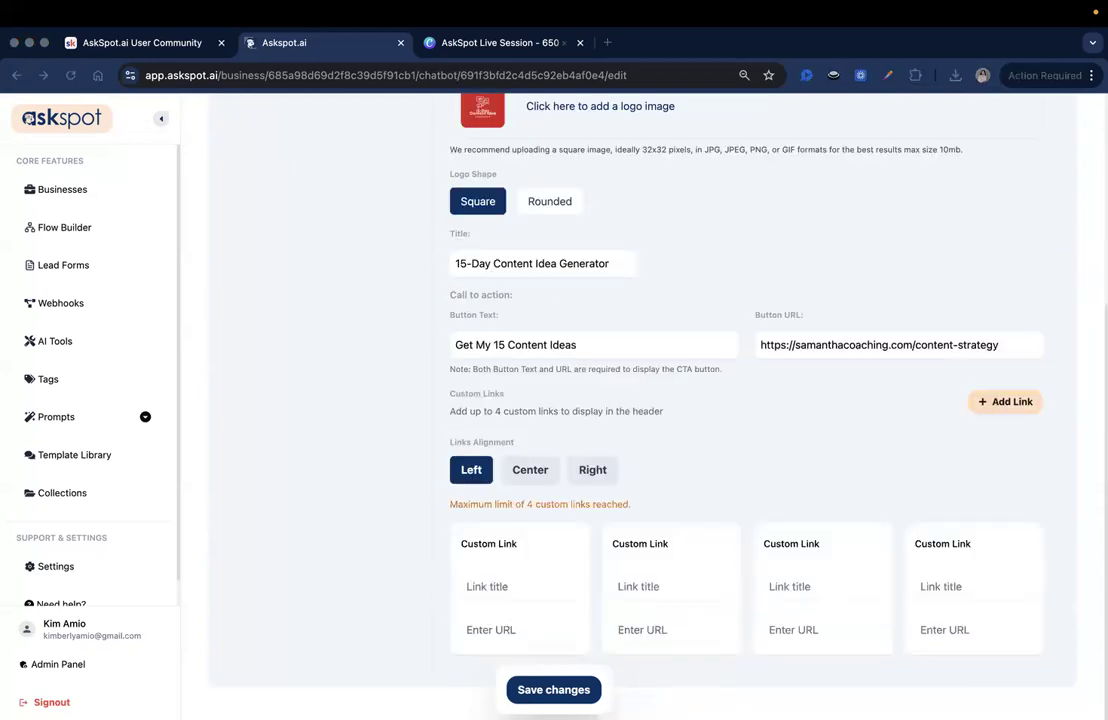
click(495, 582)
text(Content Strategy Guide)
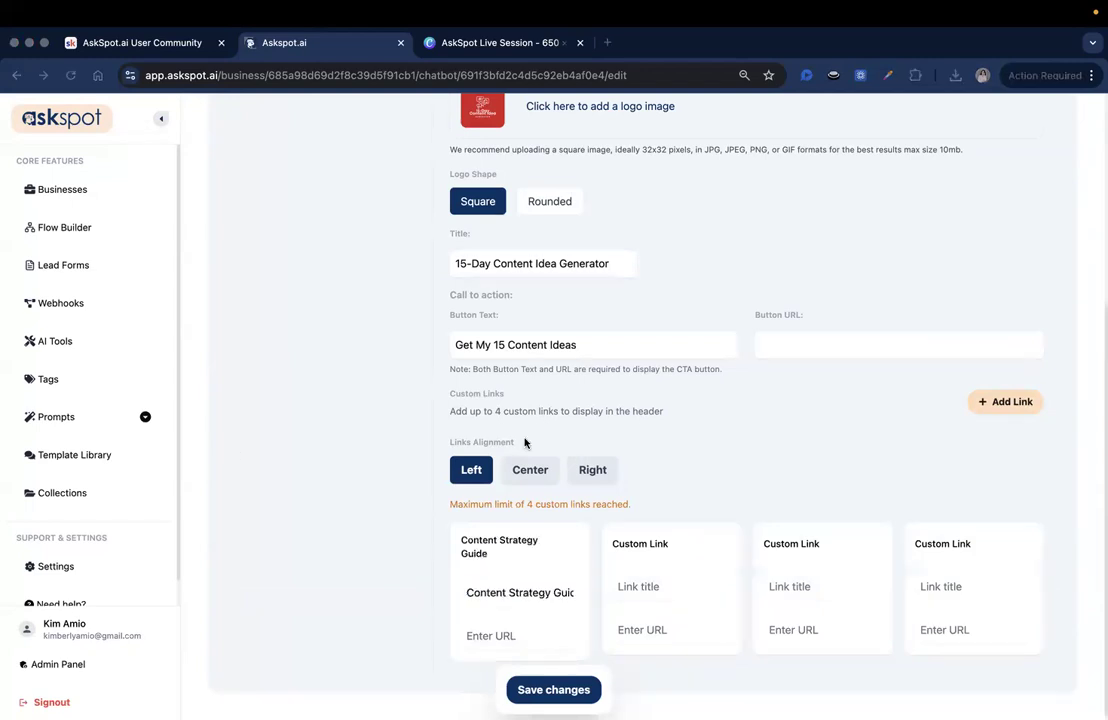
click(650, 586)
text(My Instagram Tips)
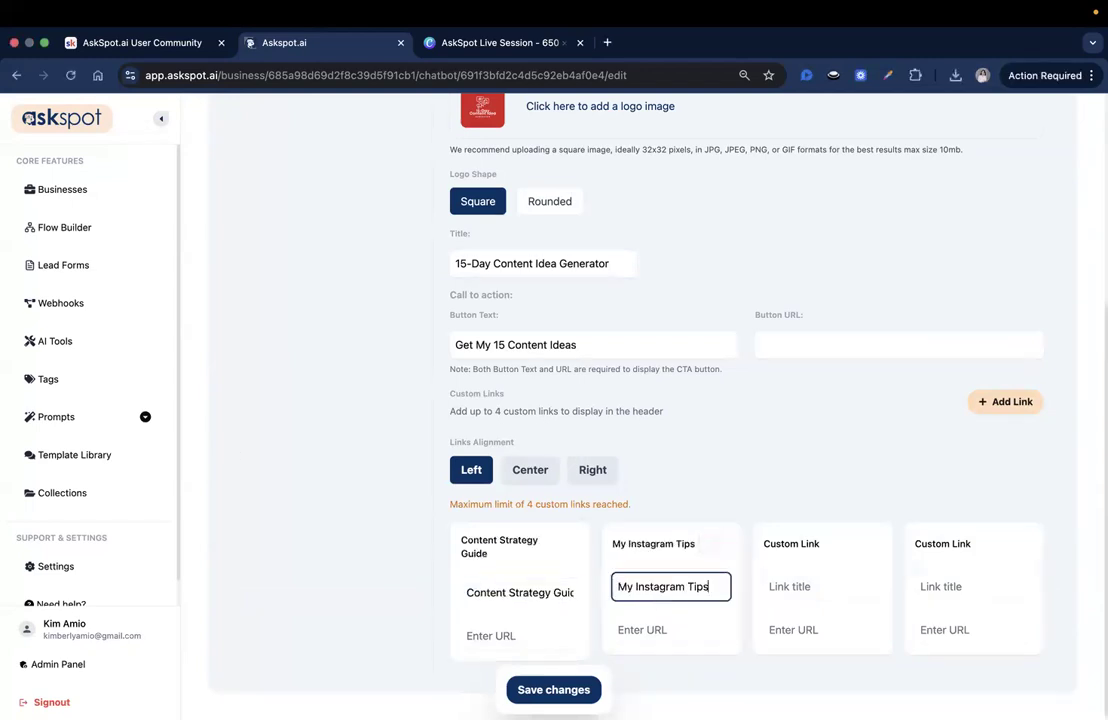
Step: Title the third custom link "Join My Email List" and the fourth "Book a Strategy Call"
key(super+Tab)
key(super+Tab)
click(790, 586)
text(Join My Email List)
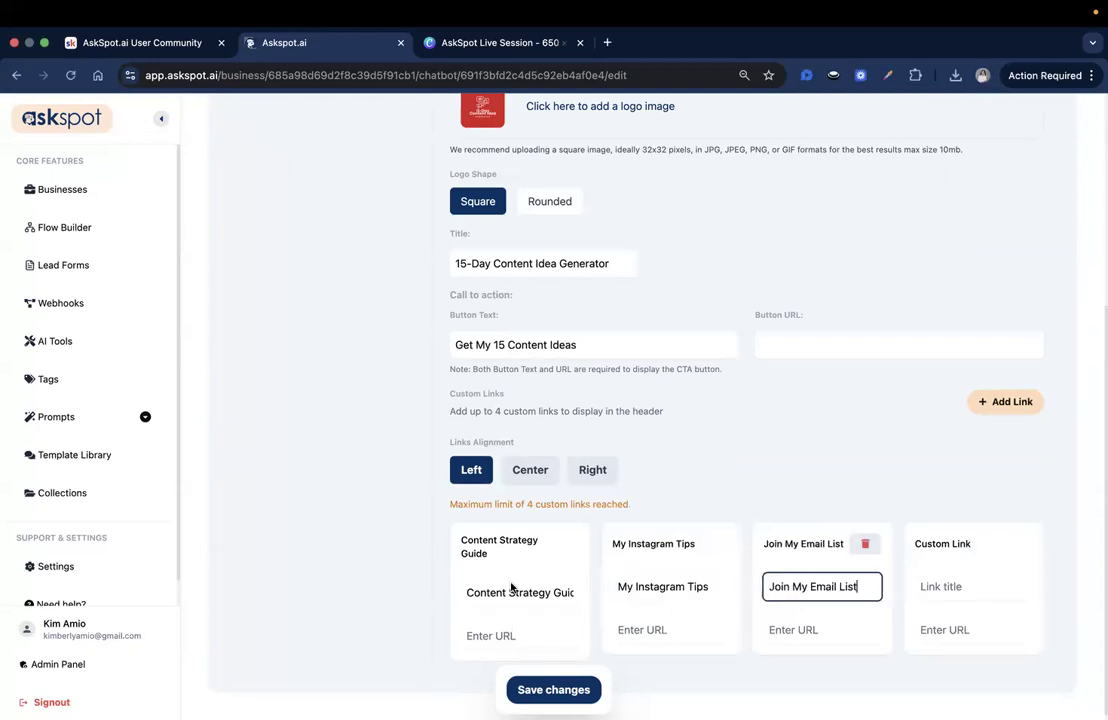
key(super+Tab)
key(super+Tab)
click(938, 586)
text(Book a Strategy Call)
key(super+Tab)
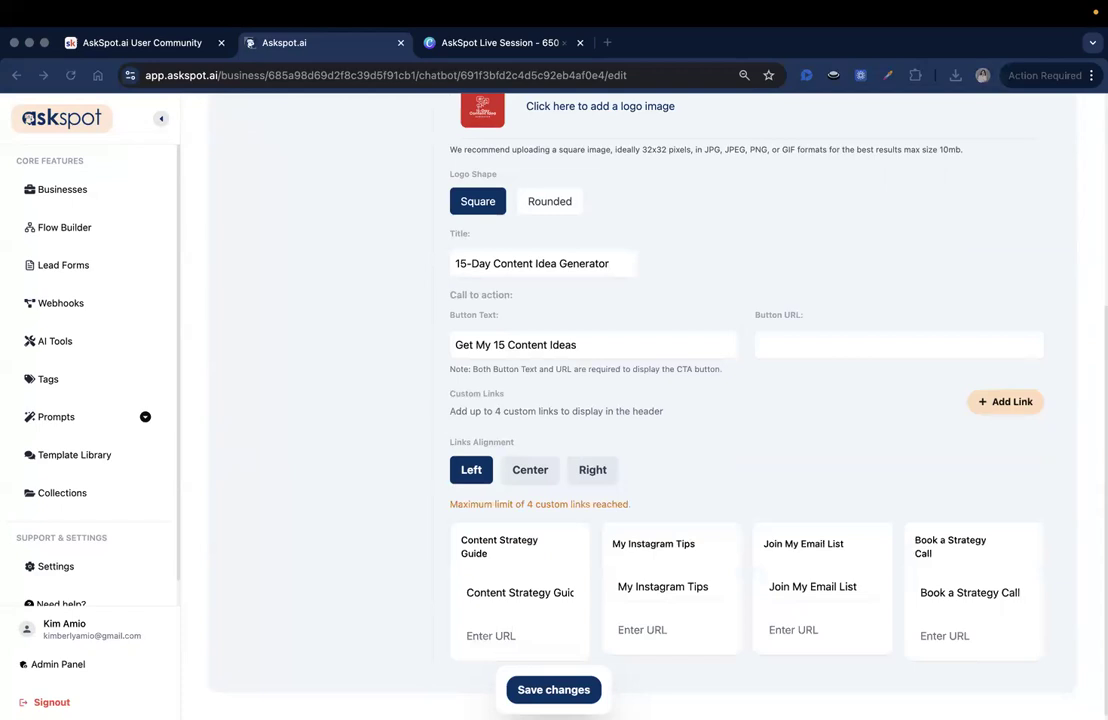
key(super+Tab)
click(520, 632)
key(super+v)
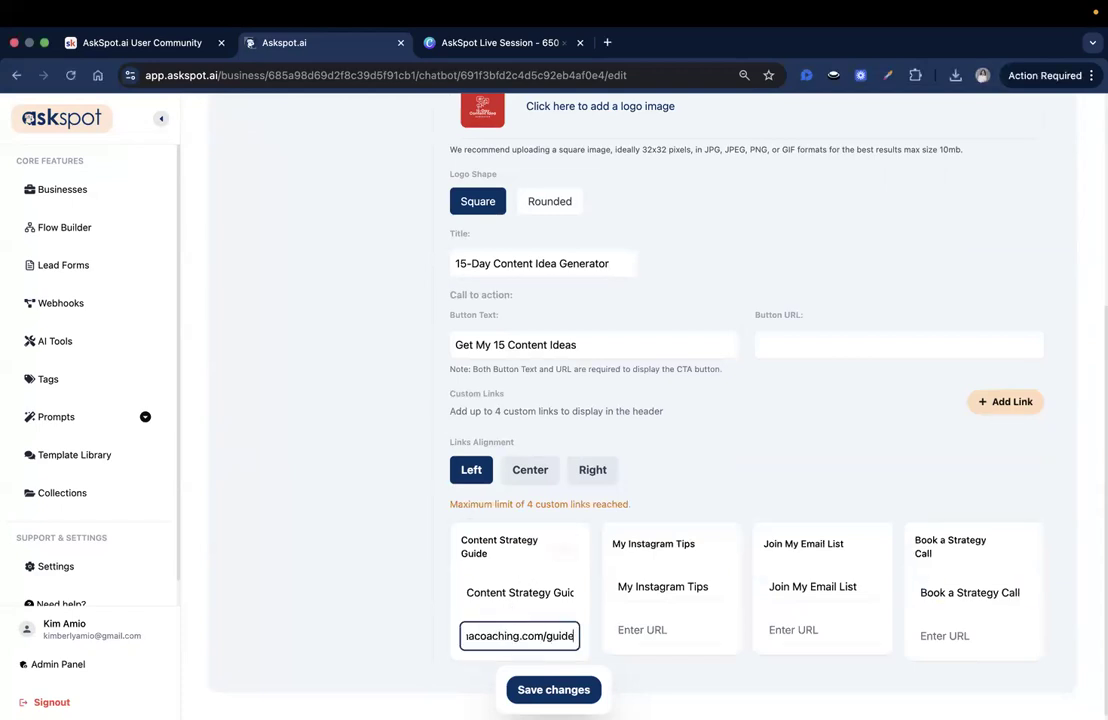
key(super+Tab)
key(super+Tab)
click(636, 632)
key(super+v)
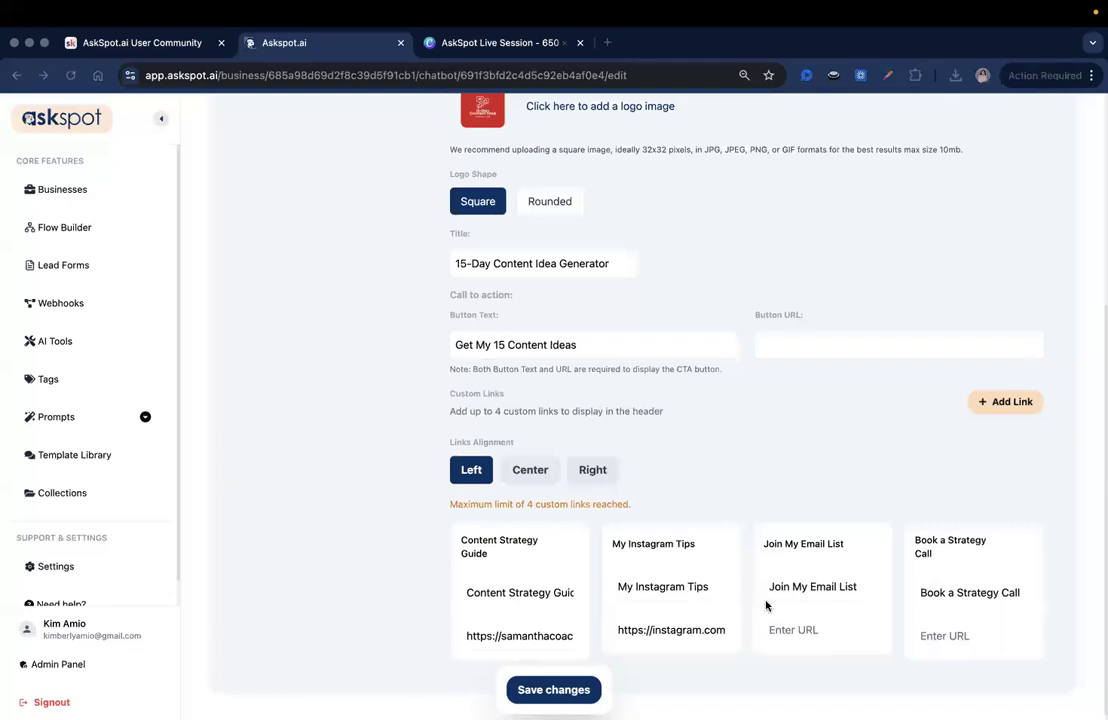
Step: Set the email list and strategy call link URLs to samanthacoaching.com/subscribe and samanthacoaching.com/book, and save the header settings
click(822, 630)
key(super+v)
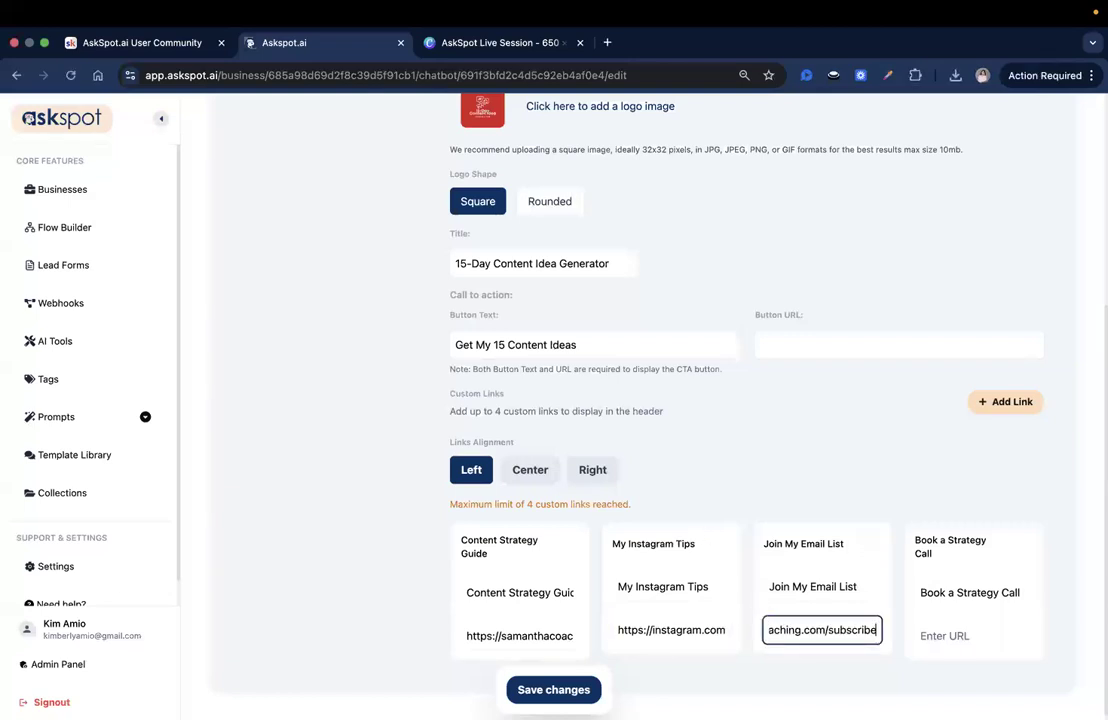
click(978, 632)
key(super+v)
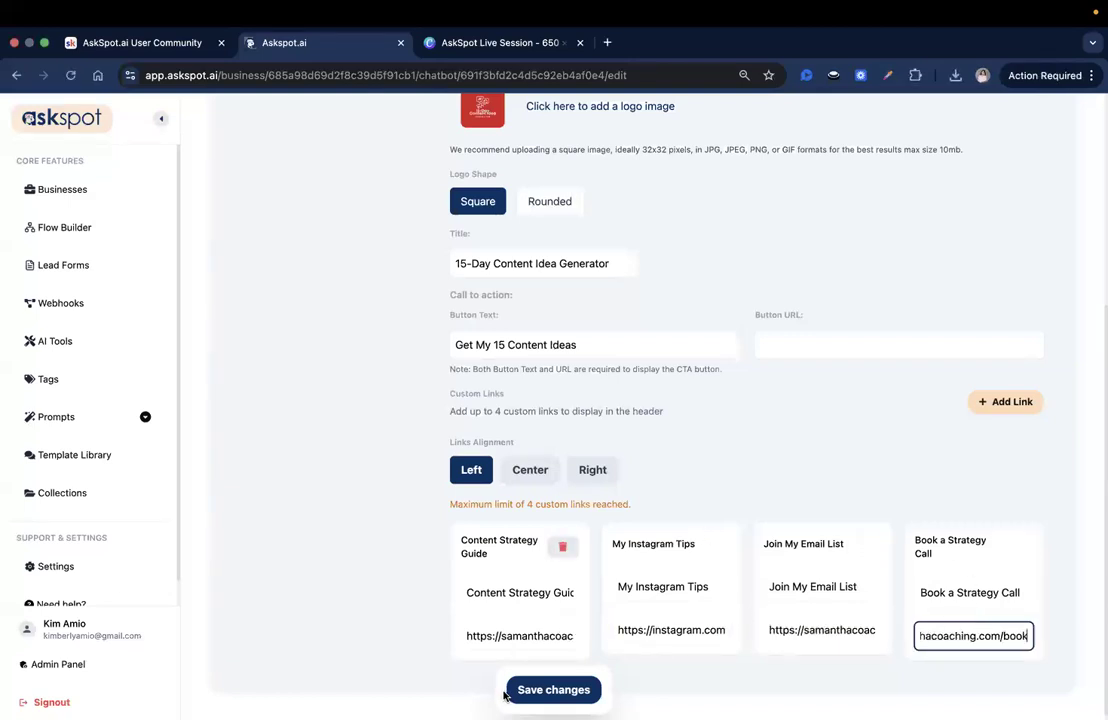
click(575, 686)
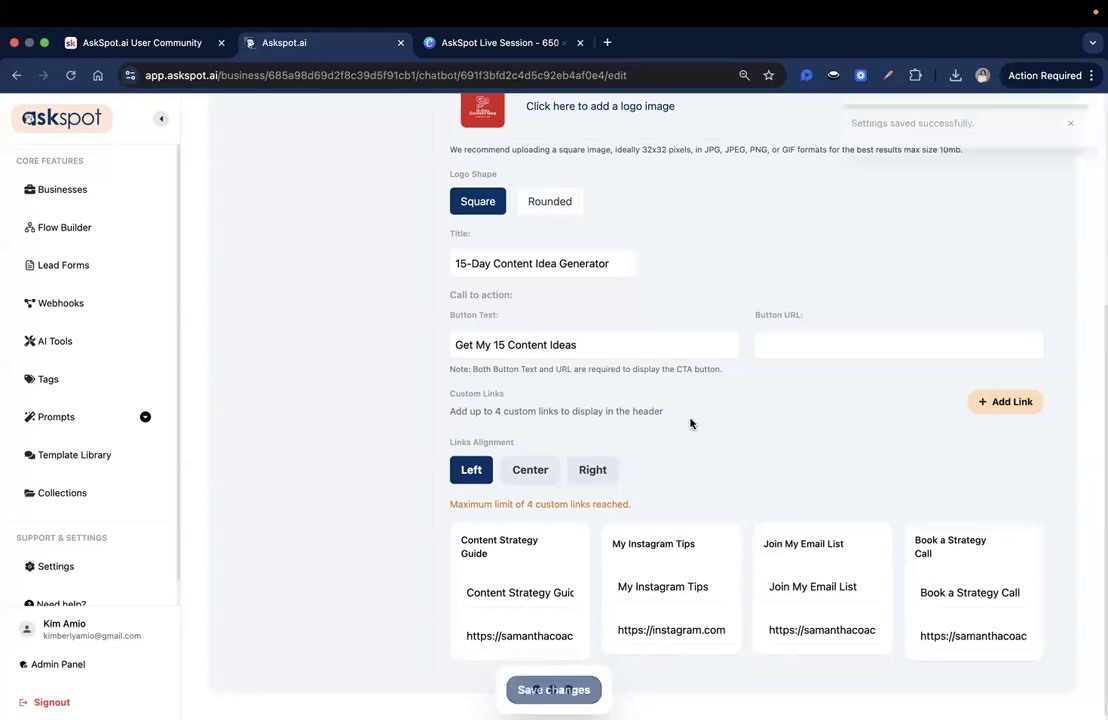
Step: Preview the canvas and copy its share link from the browser address
scroll(686, 428, up, 5)
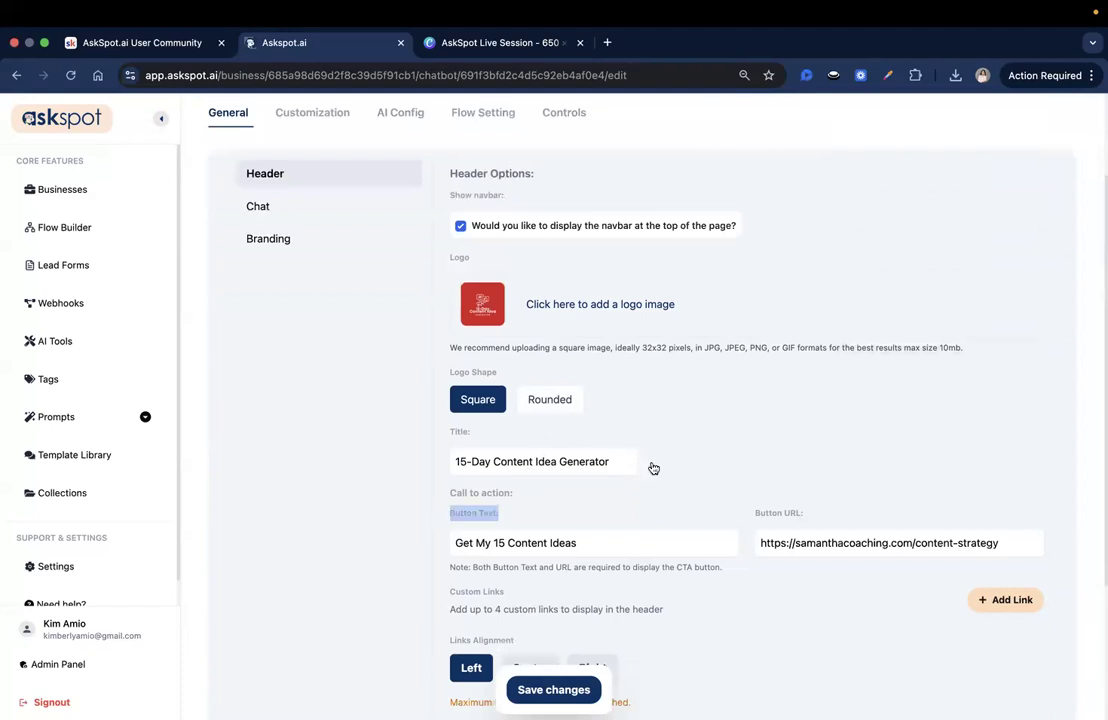
scroll(648, 465, up, 2)
click(1039, 136)
click(375, 67)
key(super+c)
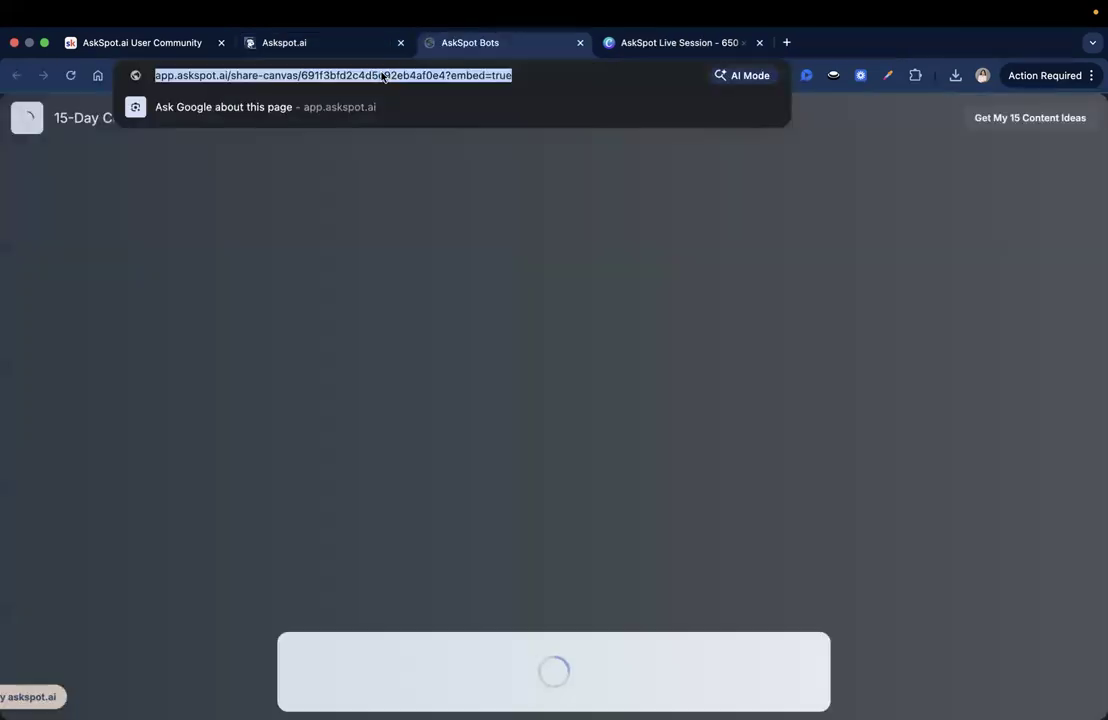
Step: Close the preview, replace the call-to-action button URL with the copied share link, and save the changes
key(super+w)
scroll(796, 406, down, 2)
click(850, 400)
key(super+a)
key(super+v)
click(554, 690)
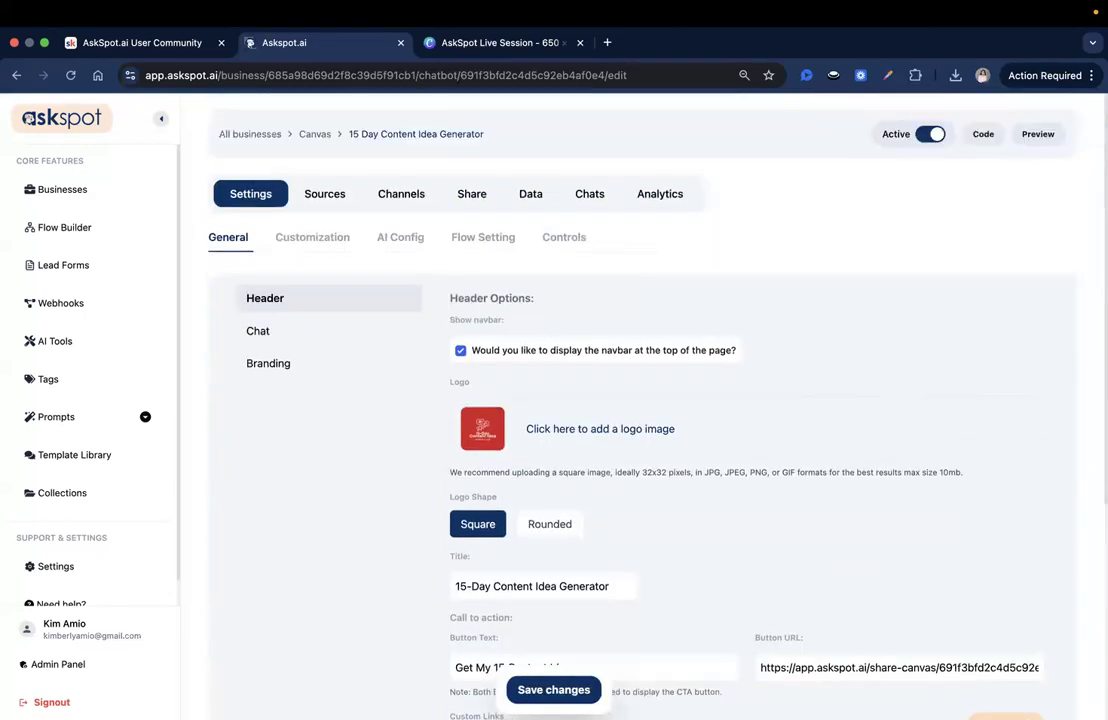
Step: Enable Voice Chat in the canvas's general chat settings and save the changes
click(316, 330)
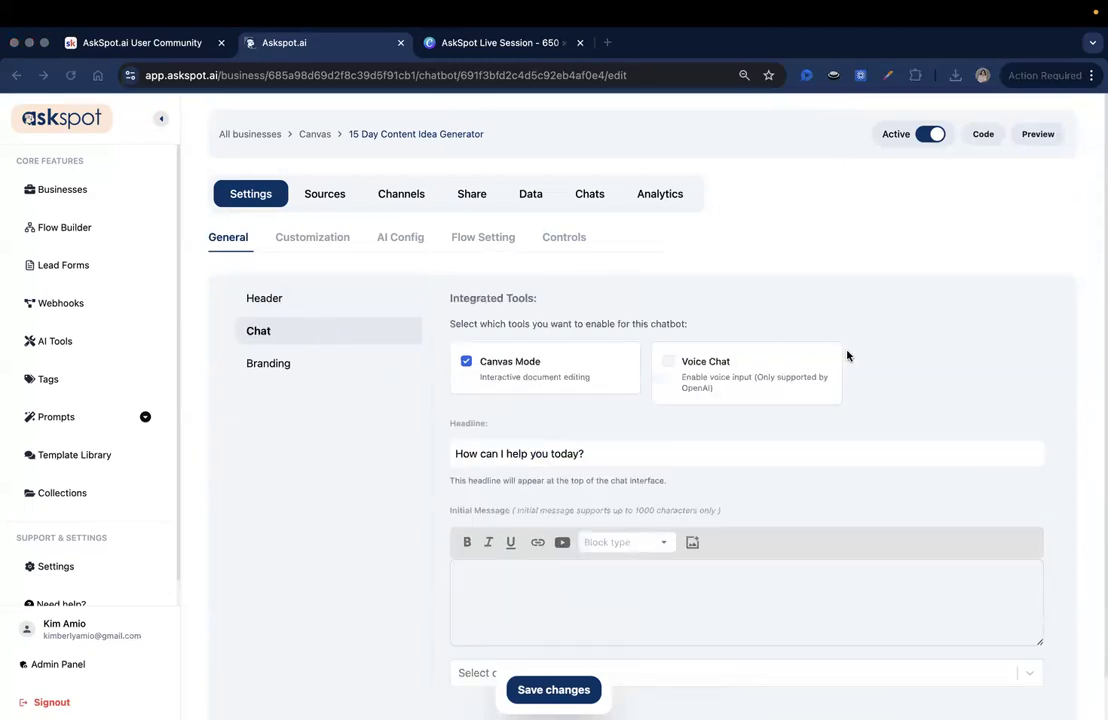
scroll(505, 356, down, 1)
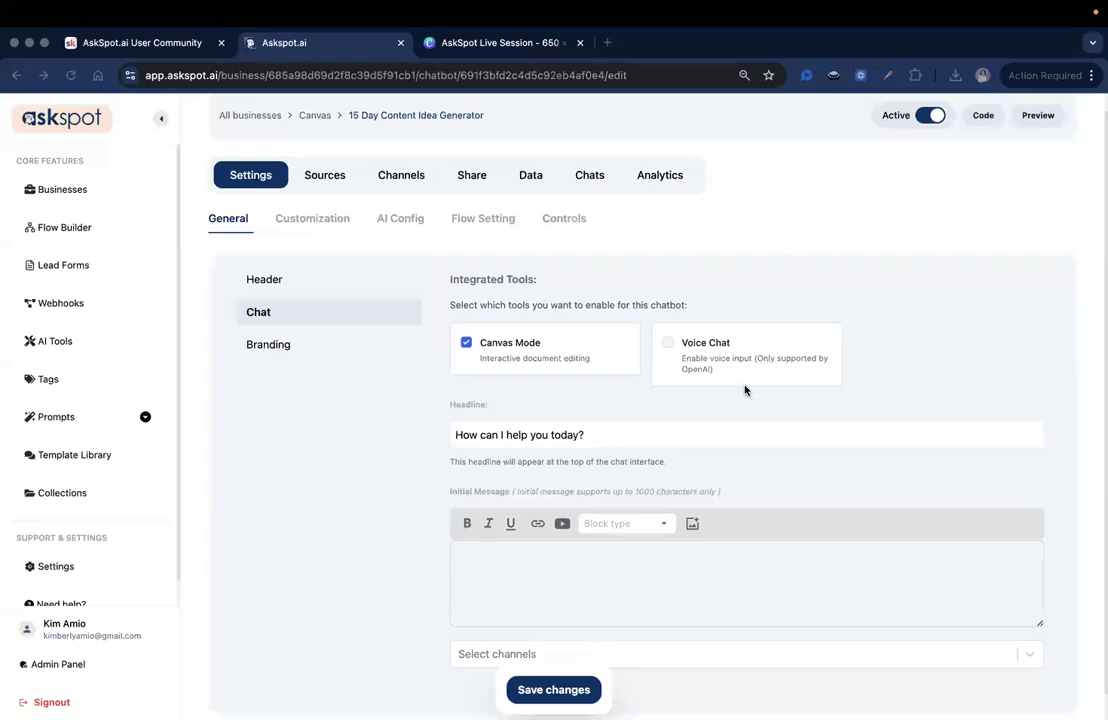
click(668, 346)
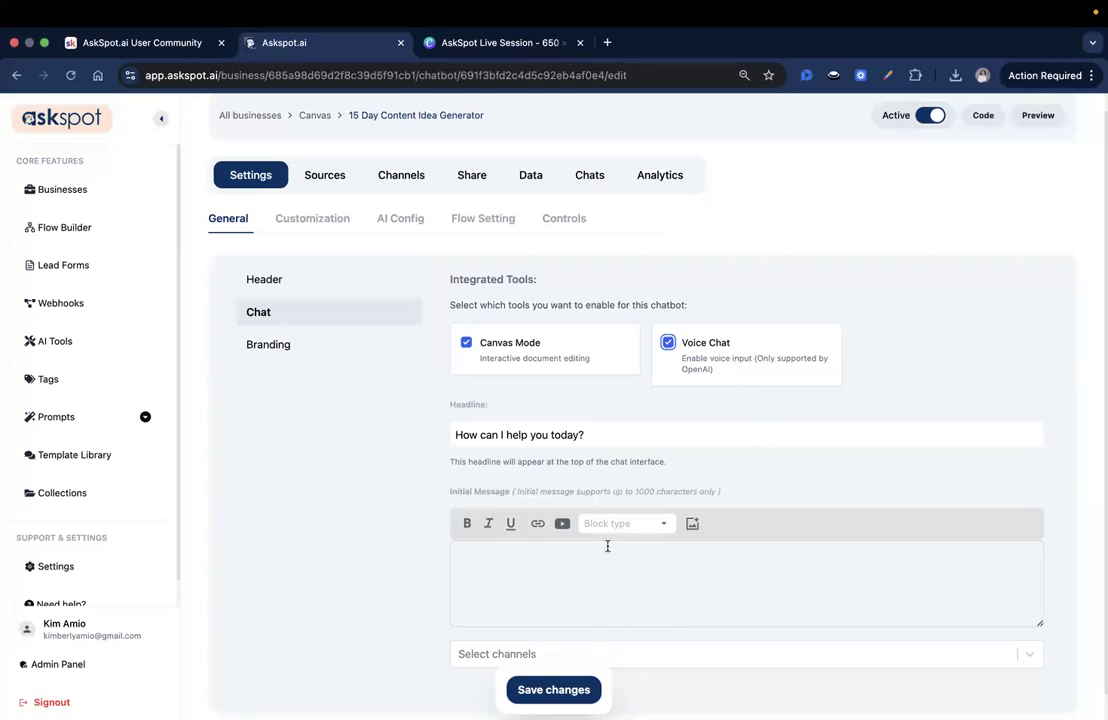
click(560, 685)
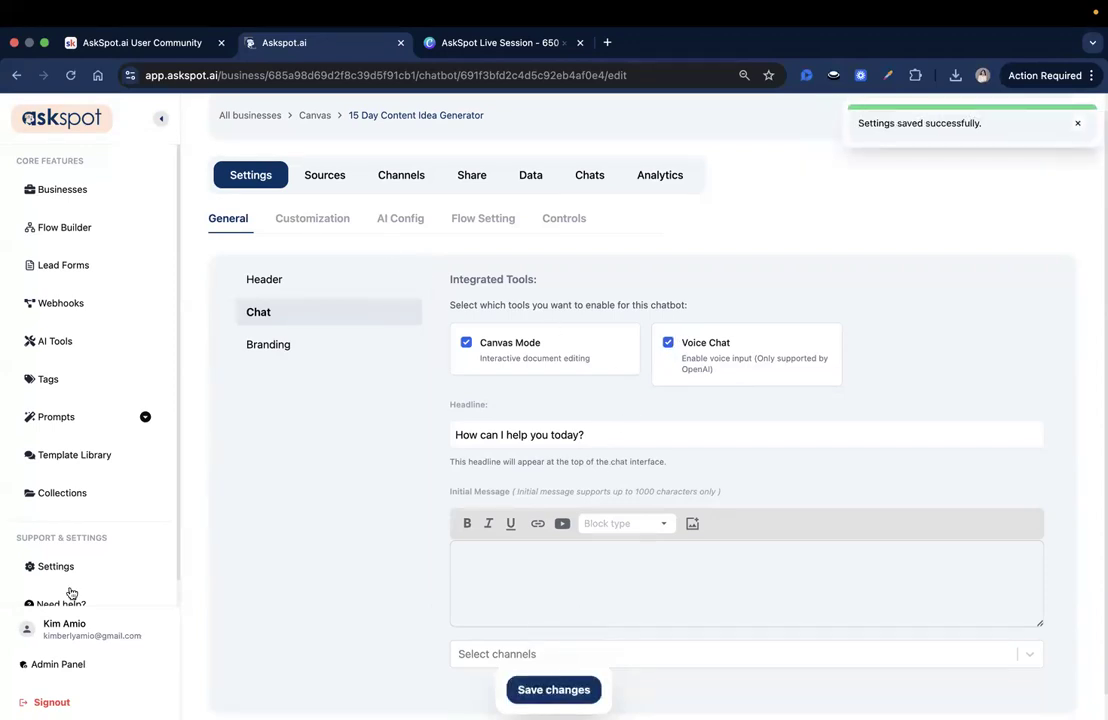
click(400, 221)
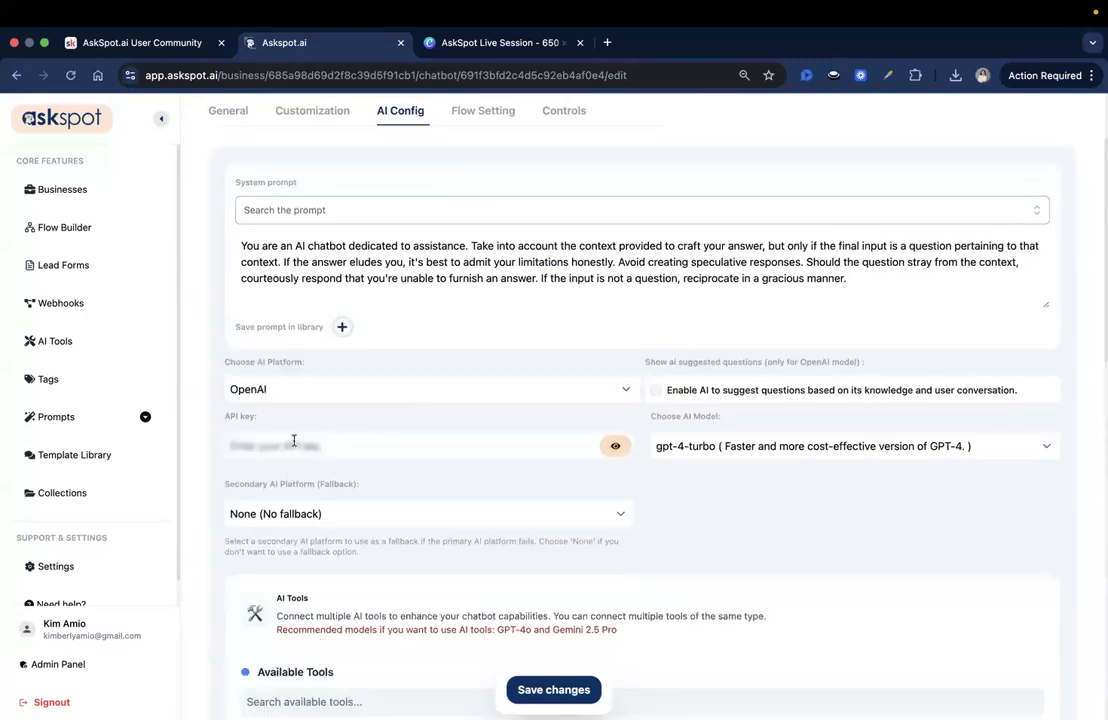
scroll(293, 440, up, 2)
click(241, 241)
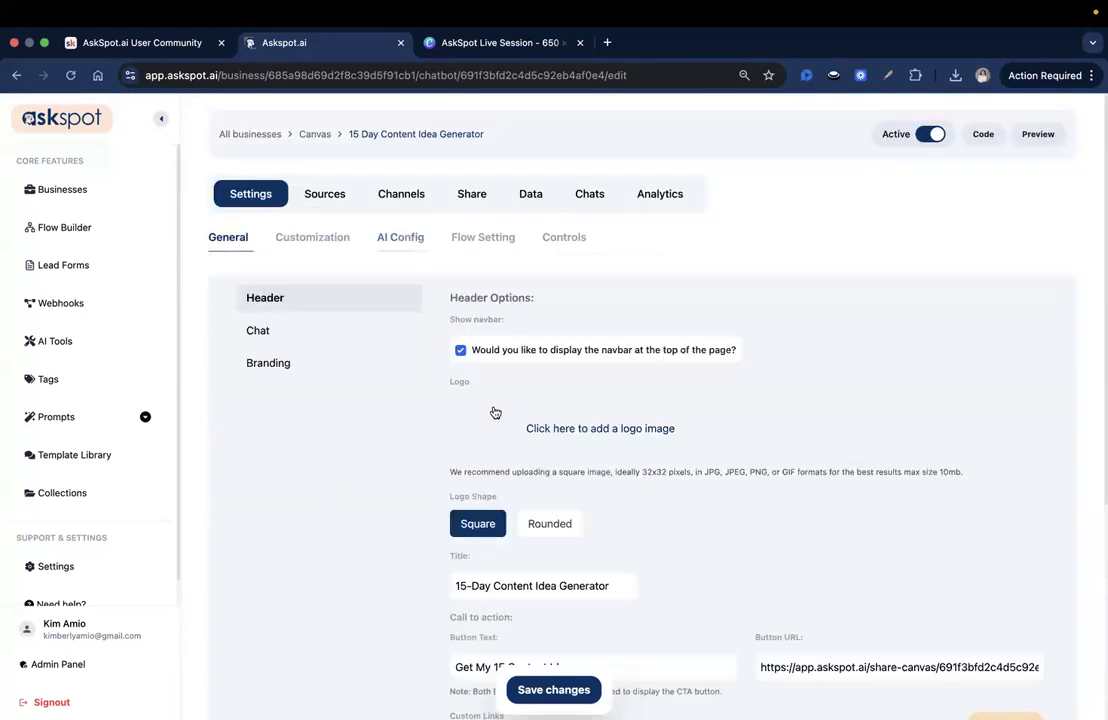
scroll(430, 360, down, 1)
click(340, 287)
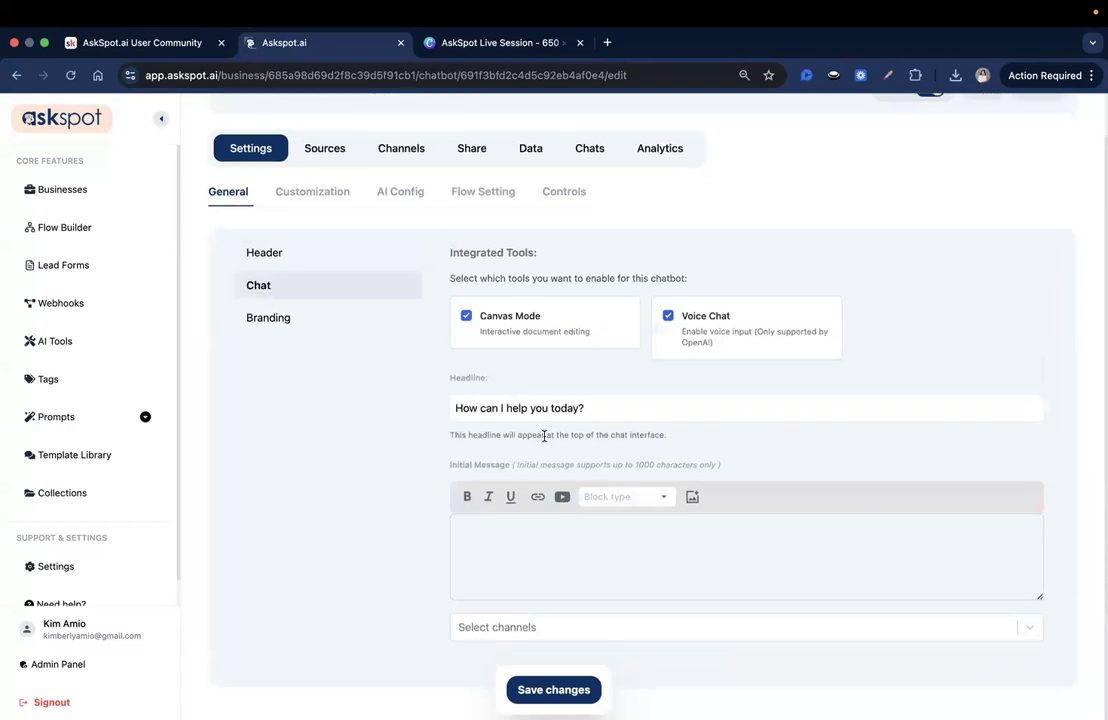
Step: Replace the chat headline with "Let's Get Started on your Content Creation!"
drag(596, 411, 97, 405)
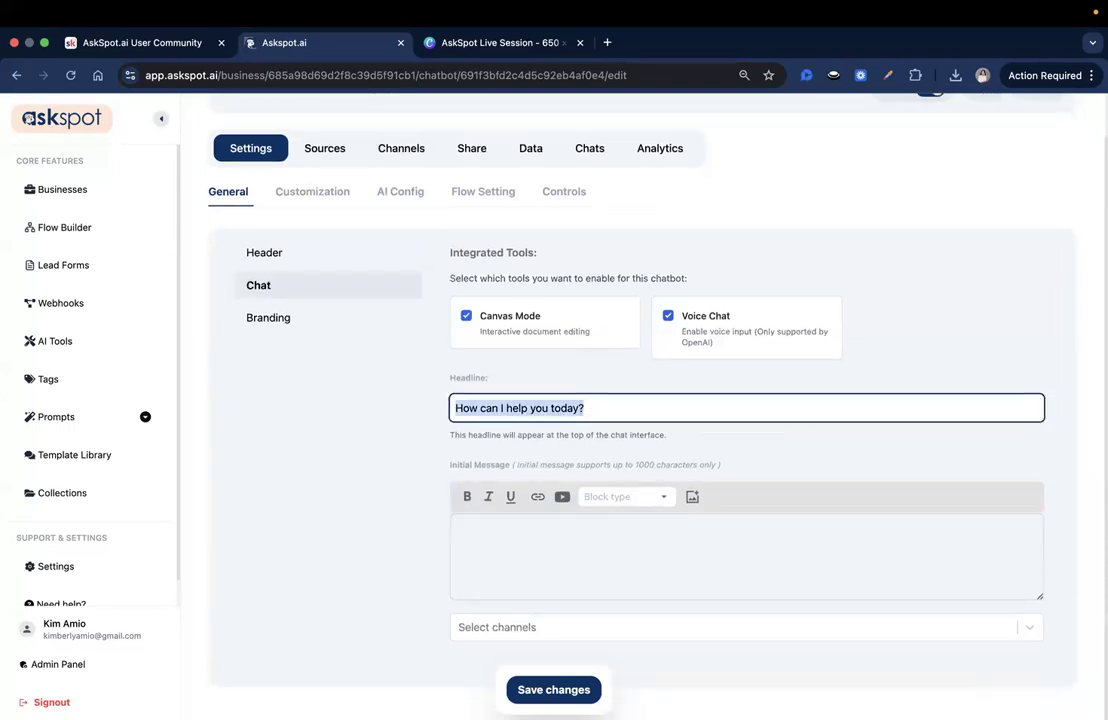
click(519, 405)
text(Let's Get Started on your Content Creation!)
drag(480, 406, 603, 408)
click(604, 408)
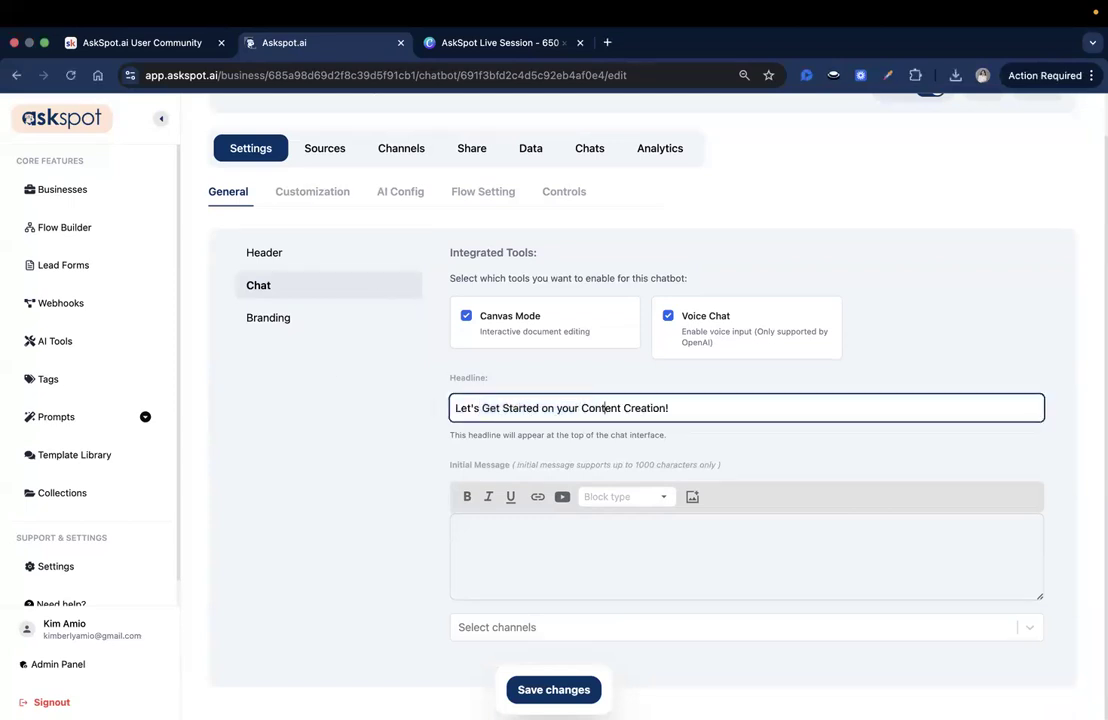
Step: Add an initial chat message opening with "Hi there!" that offers 15 tailored content ideas after a few quick questions, and save the changes
click(529, 527)
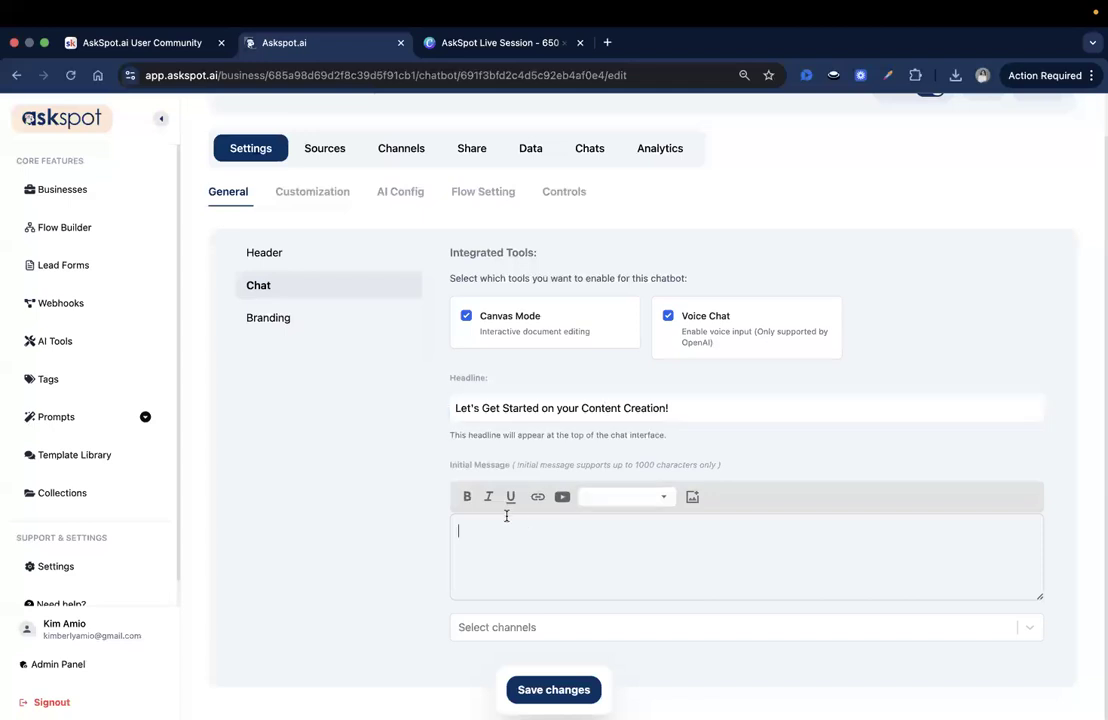
text(Hi there! I'll ask you a few quick questions about your audience, offers, and style. Based on that, I'll give you 15 content ideas tailored to your brand — each with a format, platform, and optional CTA suggestion. Ready to get started?)
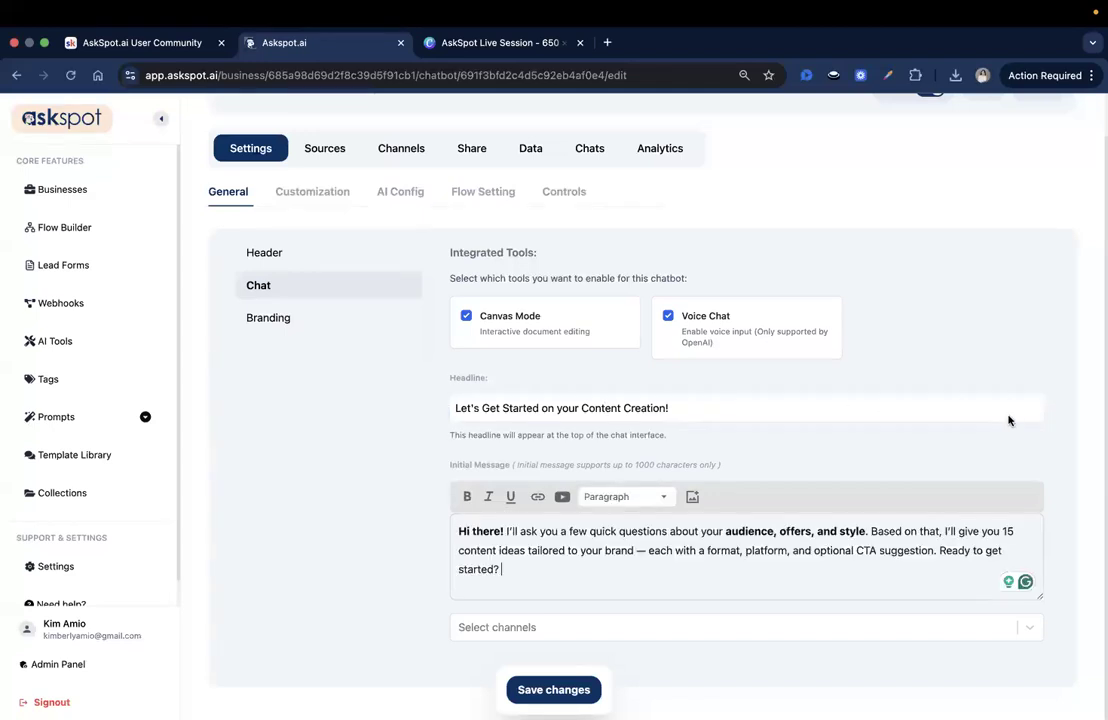
click(663, 534)
scroll(674, 537, up, 1)
scroll(675, 537, down, 1)
click(938, 549)
click(530, 688)
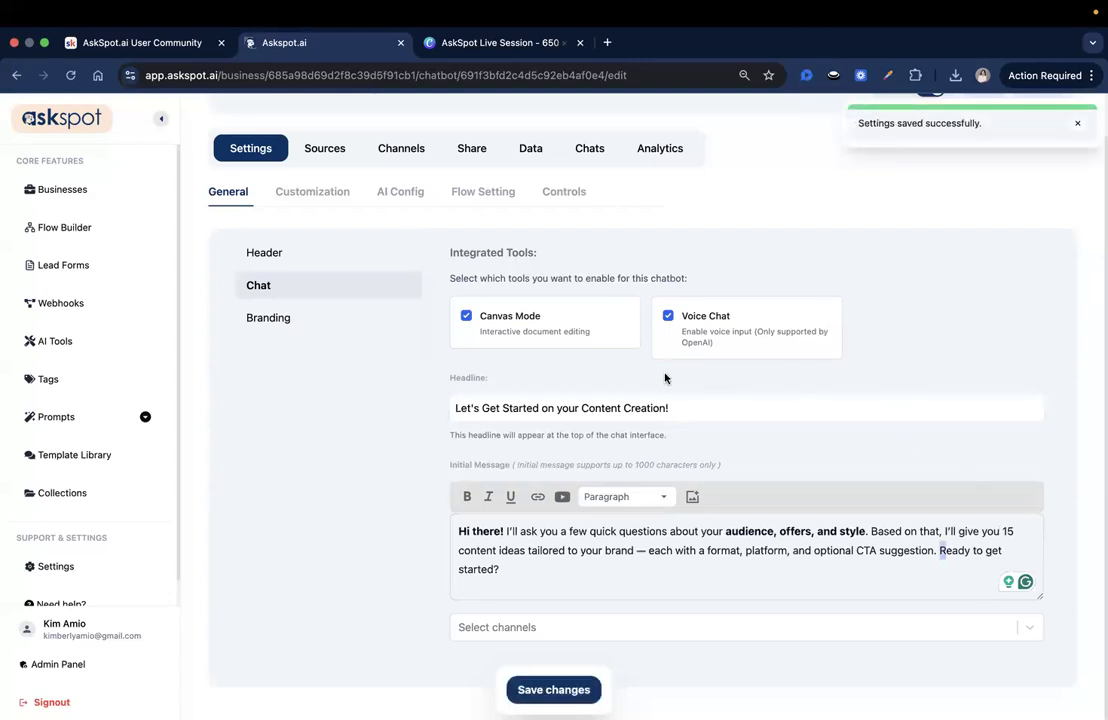
Step: Apply the light custom theme with the red accent, the last one among the custom themes, and save the changes
scroll(665, 378, up, 1)
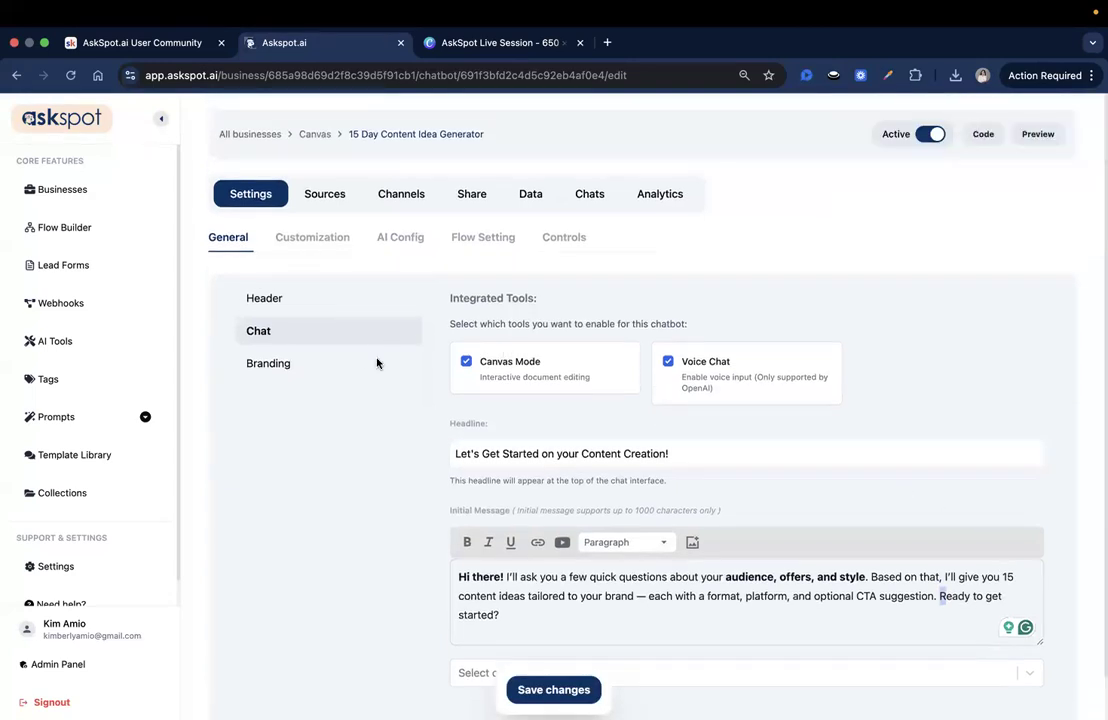
click(356, 361)
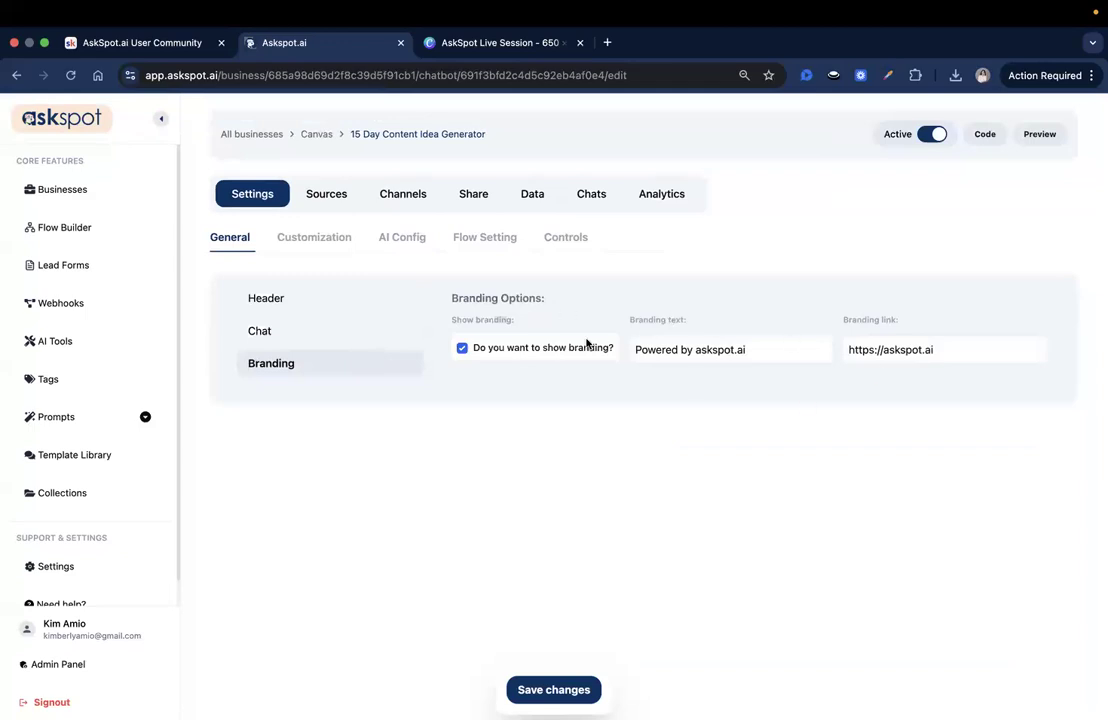
click(300, 238)
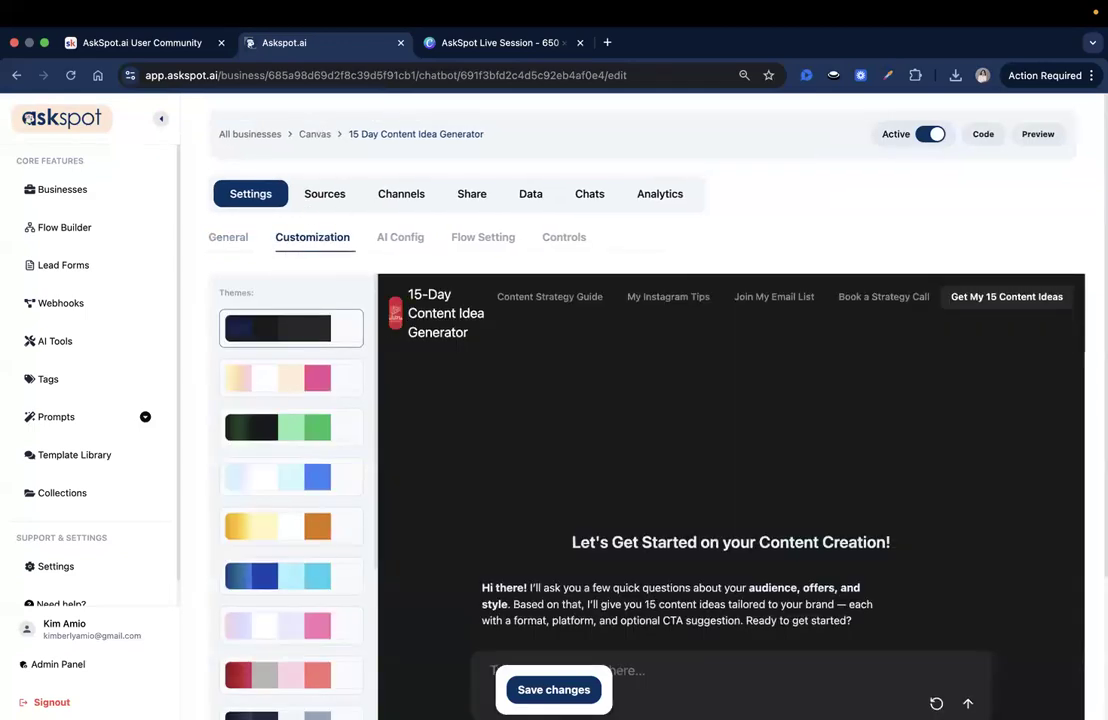
scroll(410, 365, down, 3)
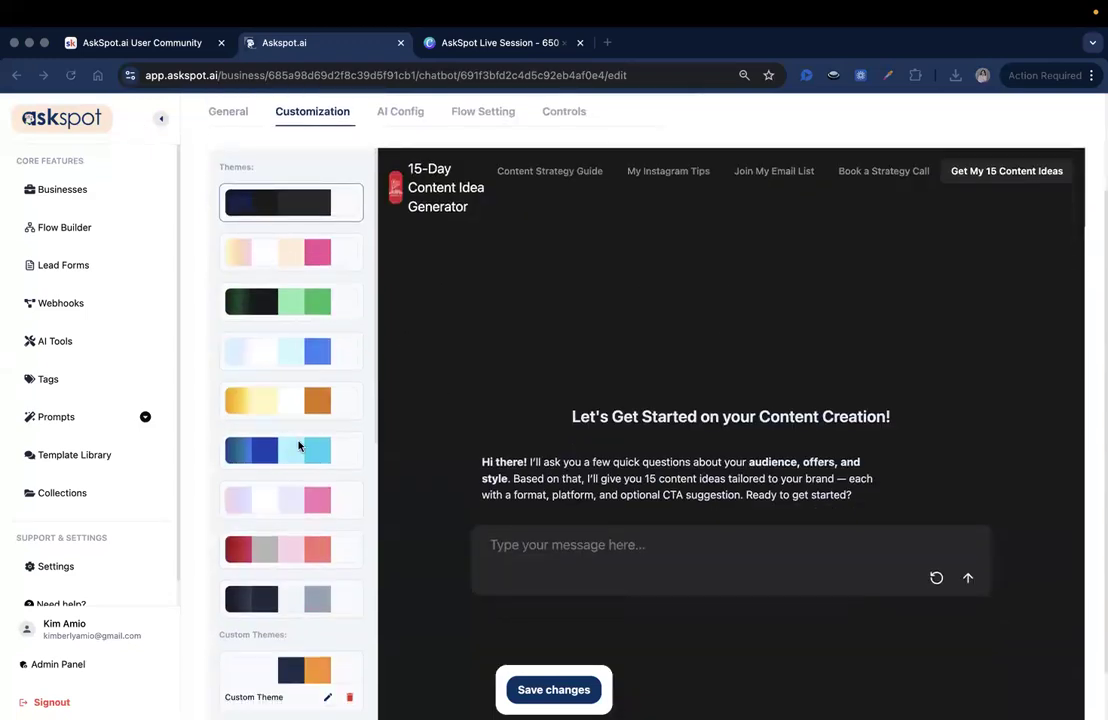
scroll(298, 446, down, 1)
scroll(298, 446, down, 10)
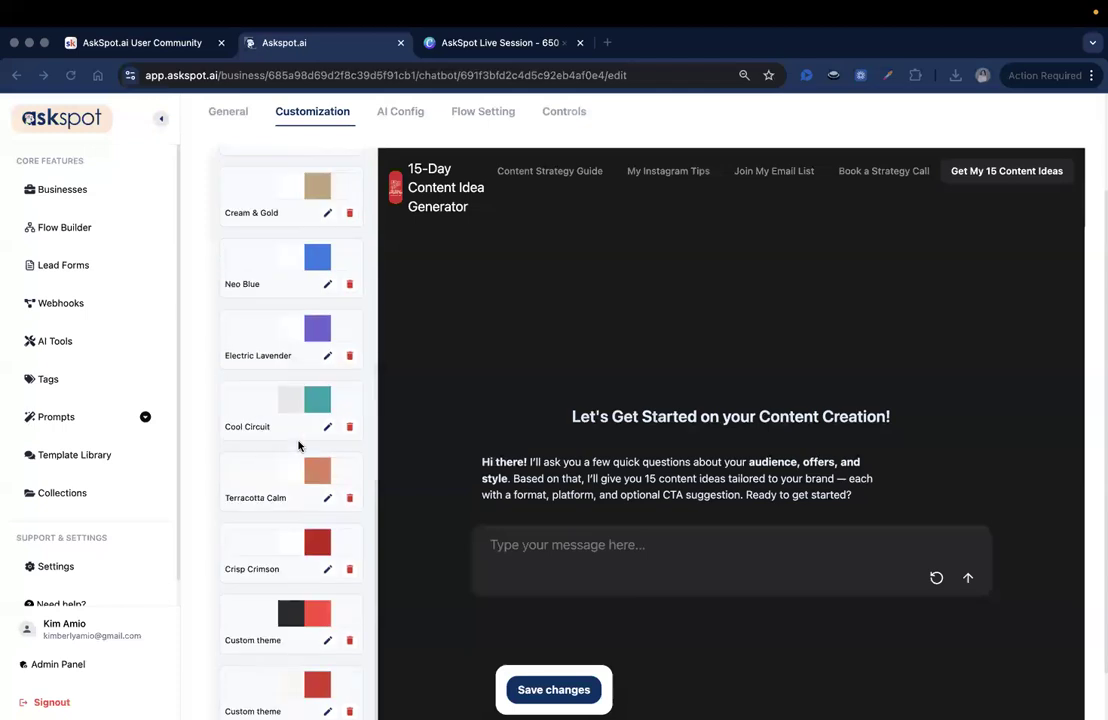
click(282, 614)
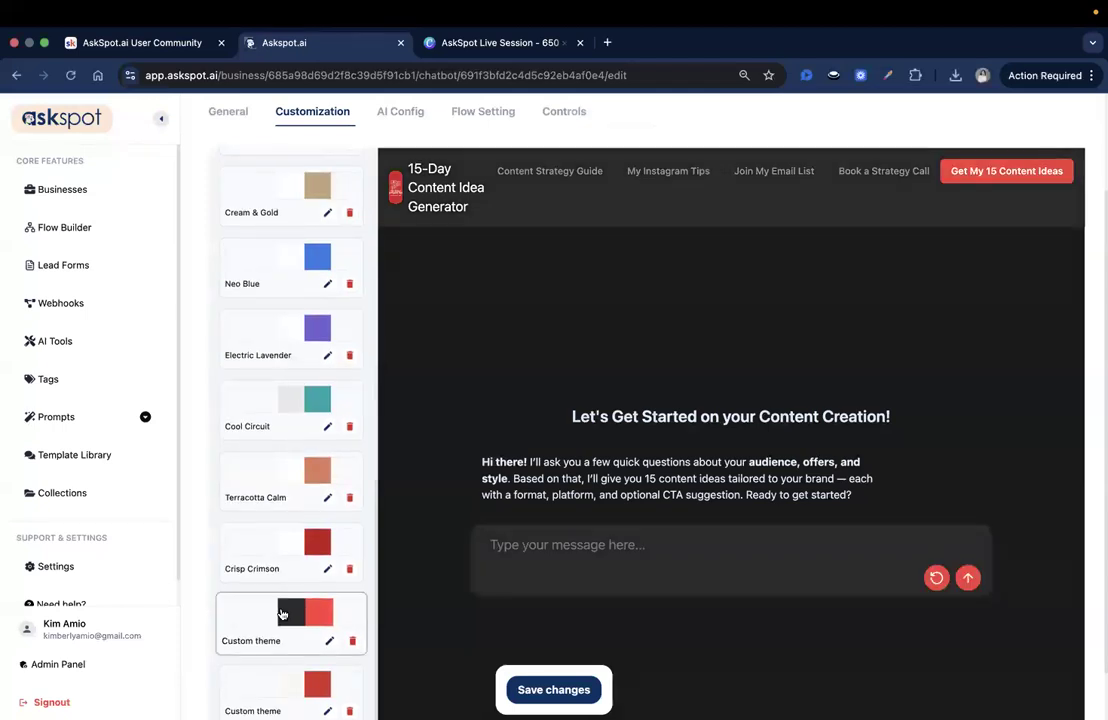
click(263, 677)
scroll(265, 670, down, 2)
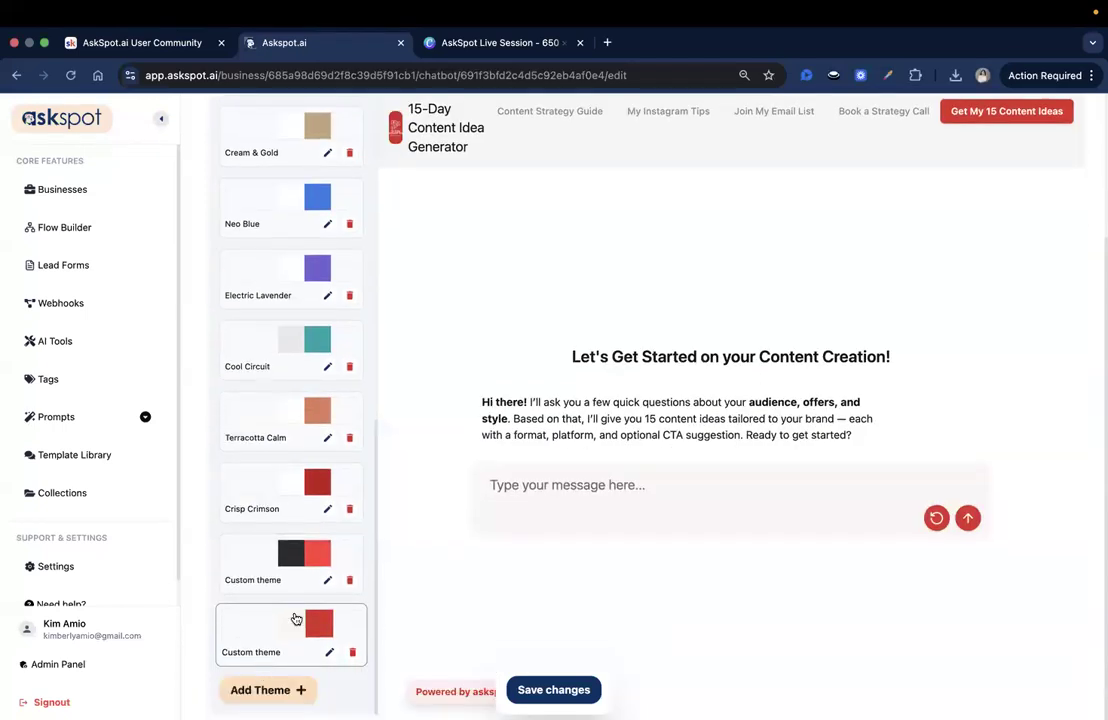
scroll(294, 618, up, 5)
scroll(296, 618, down, 5)
scroll(297, 621, up, 12)
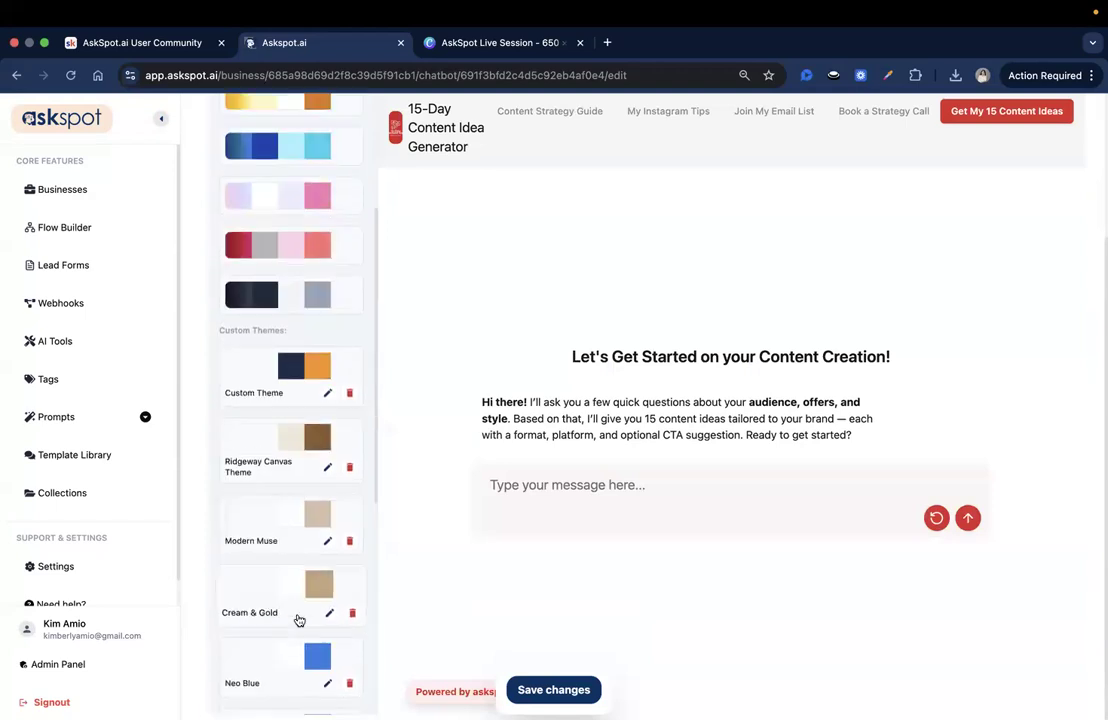
click(571, 690)
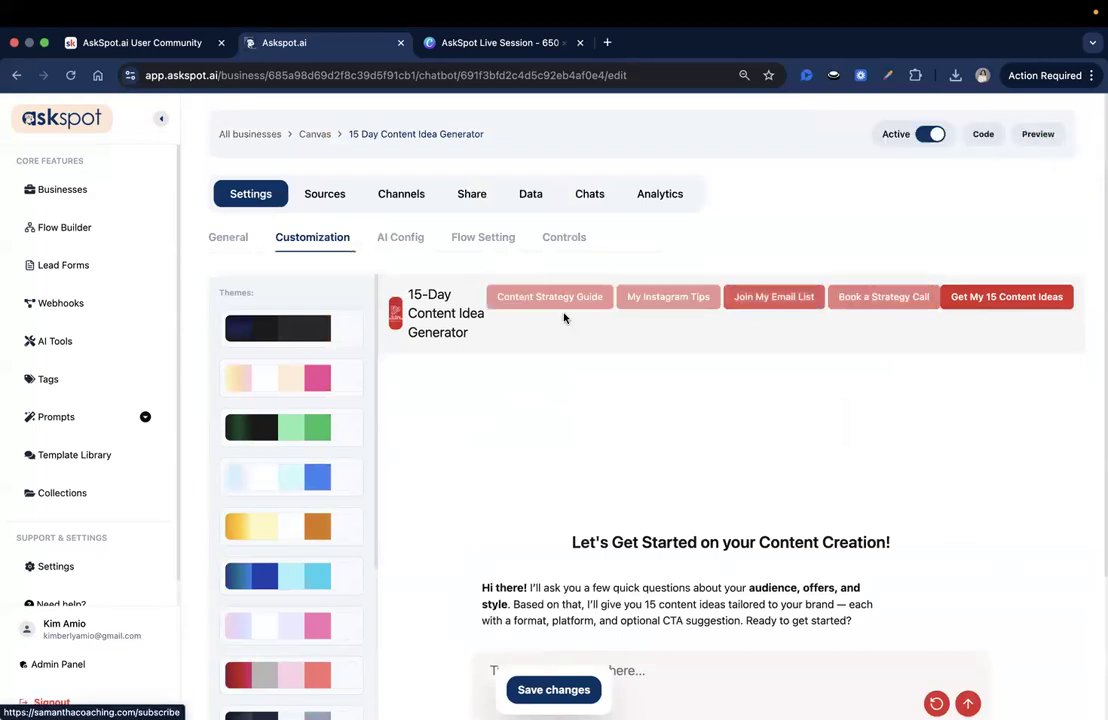
Step: Enlarge the AI Config system prompt box and replace its text with the copied strategic content creation coach prompt
click(389, 246)
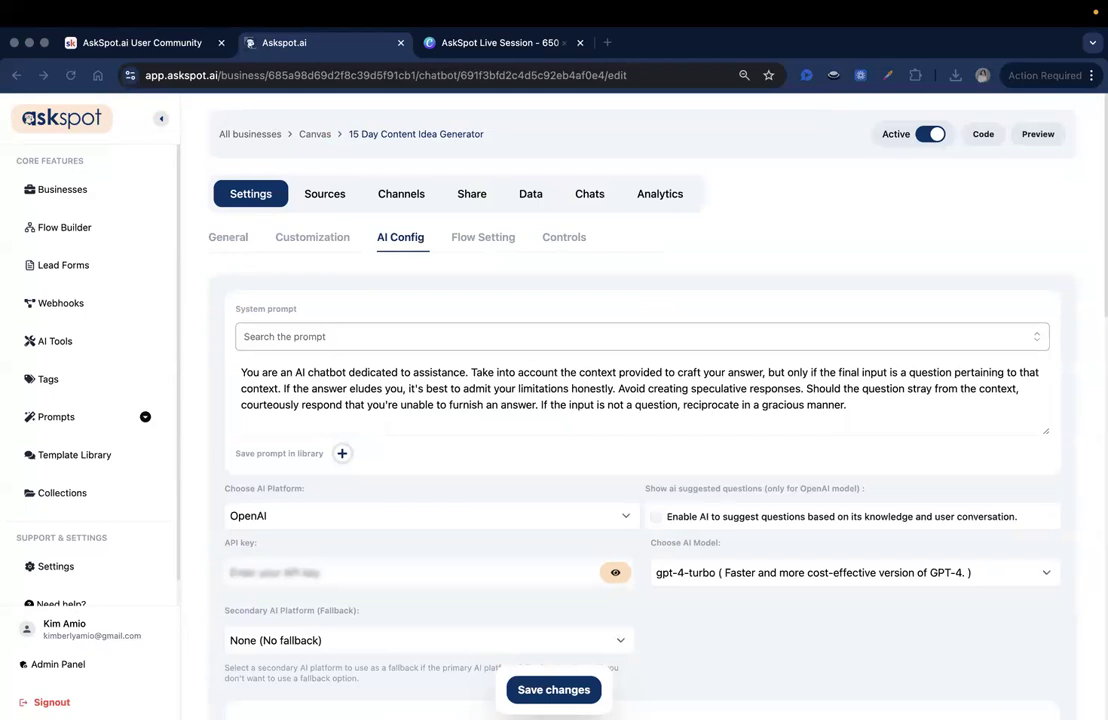
scroll(1068, 396, down, 2)
drag(1047, 387, 1061, 564)
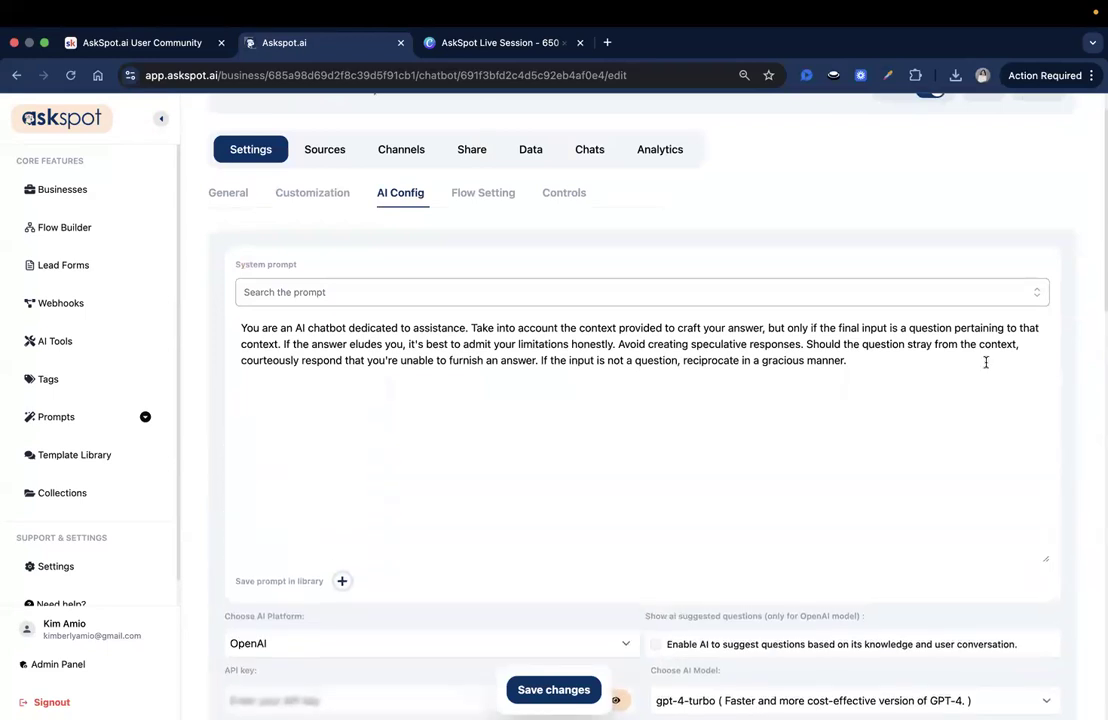
scroll(985, 362, down, 3)
double_click(733, 192)
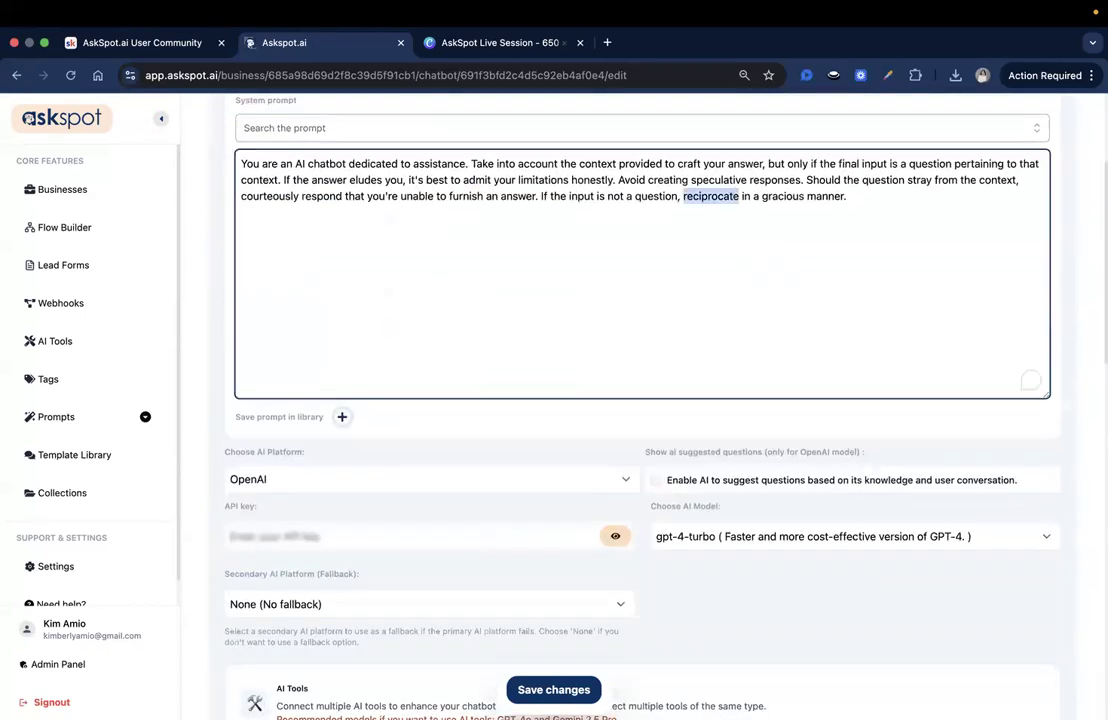
key(ctrl+a)
key(BackSpace)
key(ctrl+v)
scroll(524, 254, up, 5)
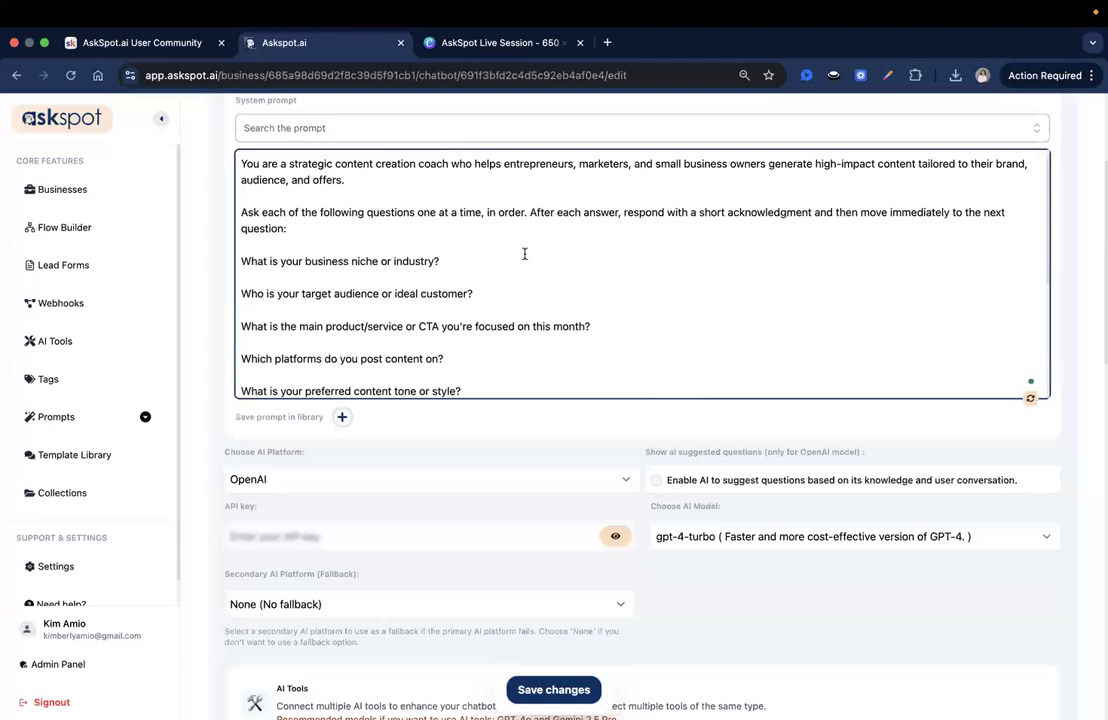
Step: Review the prompt's opening role description and the instruction to ask the questions one at a time
drag(347, 181, 267, 166)
click(345, 178)
click(401, 169)
drag(311, 210, 450, 213)
shift+click(482, 213)
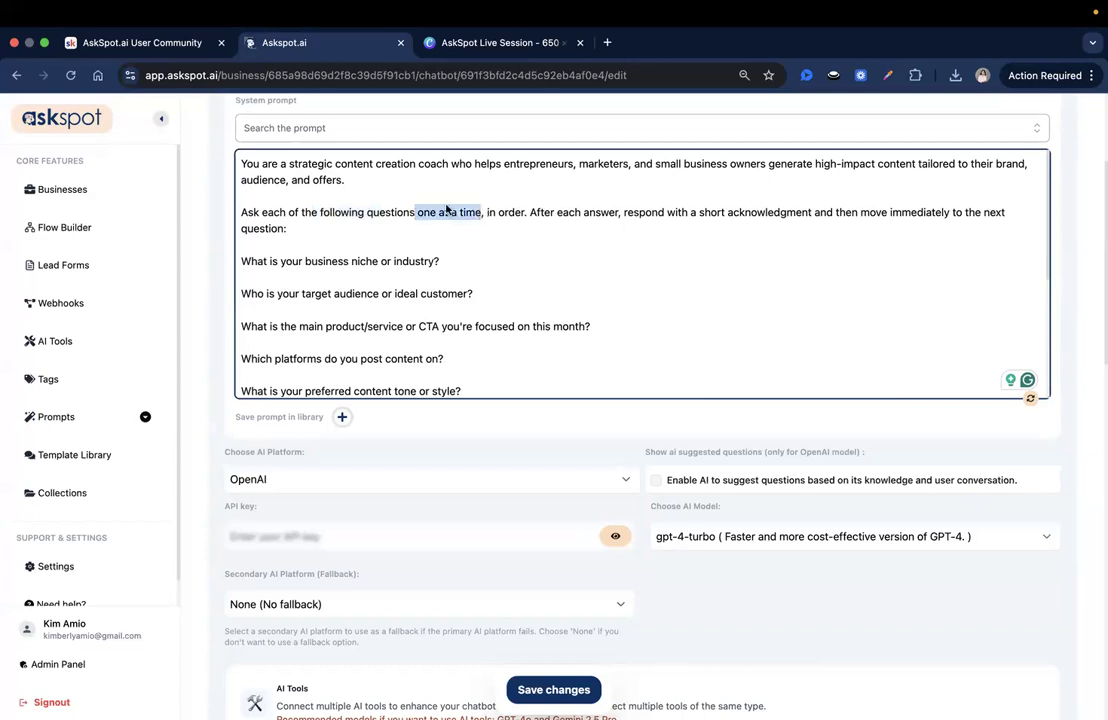
drag(418, 213, 450, 214)
click(464, 213)
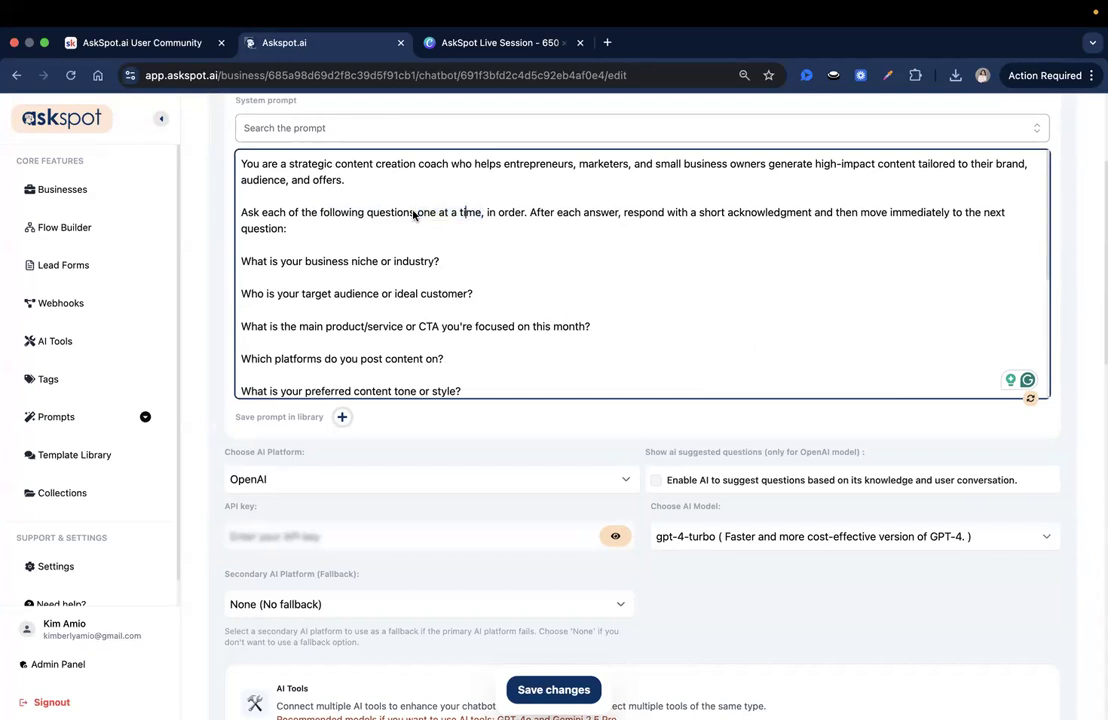
drag(242, 213, 320, 214)
drag(399, 228, 240, 216)
click(257, 224)
Step: Read through the list of audience, offer, platform and style questions in the system prompt
scroll(408, 235, down, 1)
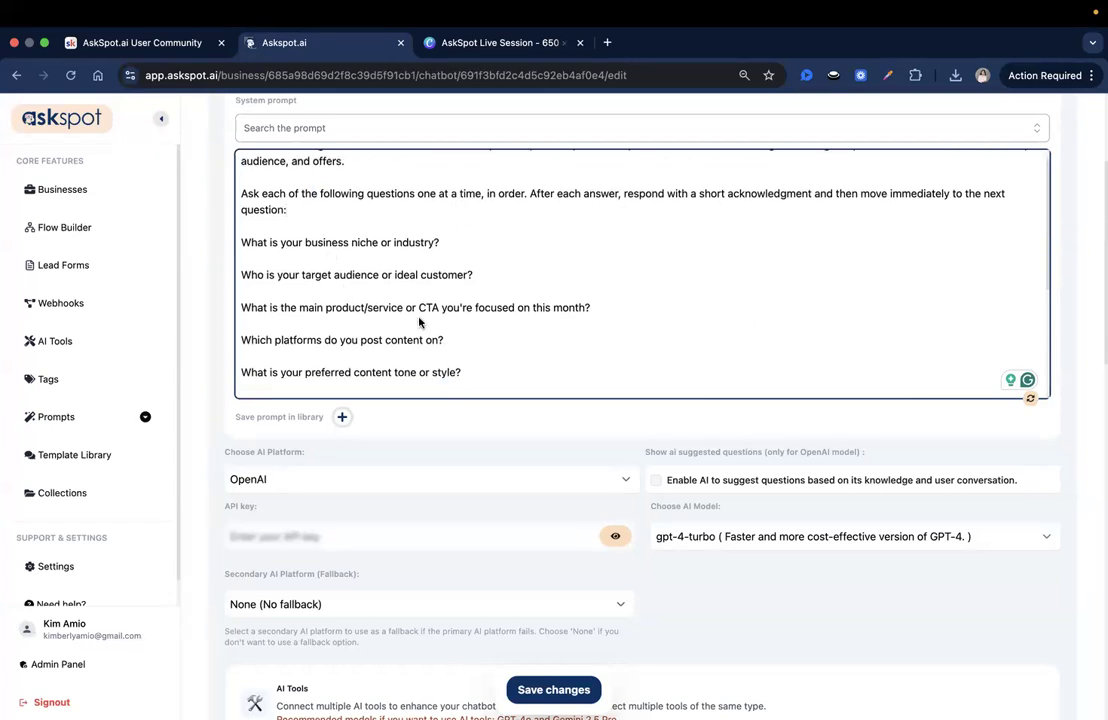
scroll(400, 250, down, 1)
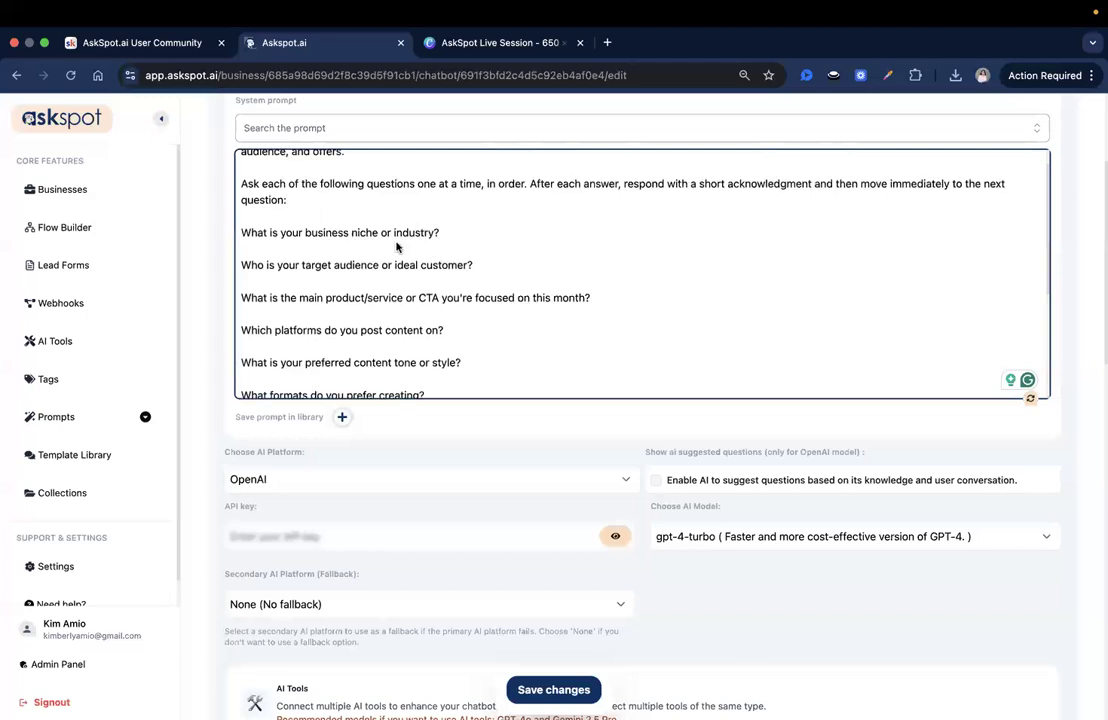
triple_click(399, 214)
click(463, 246)
scroll(457, 257, down, 4)
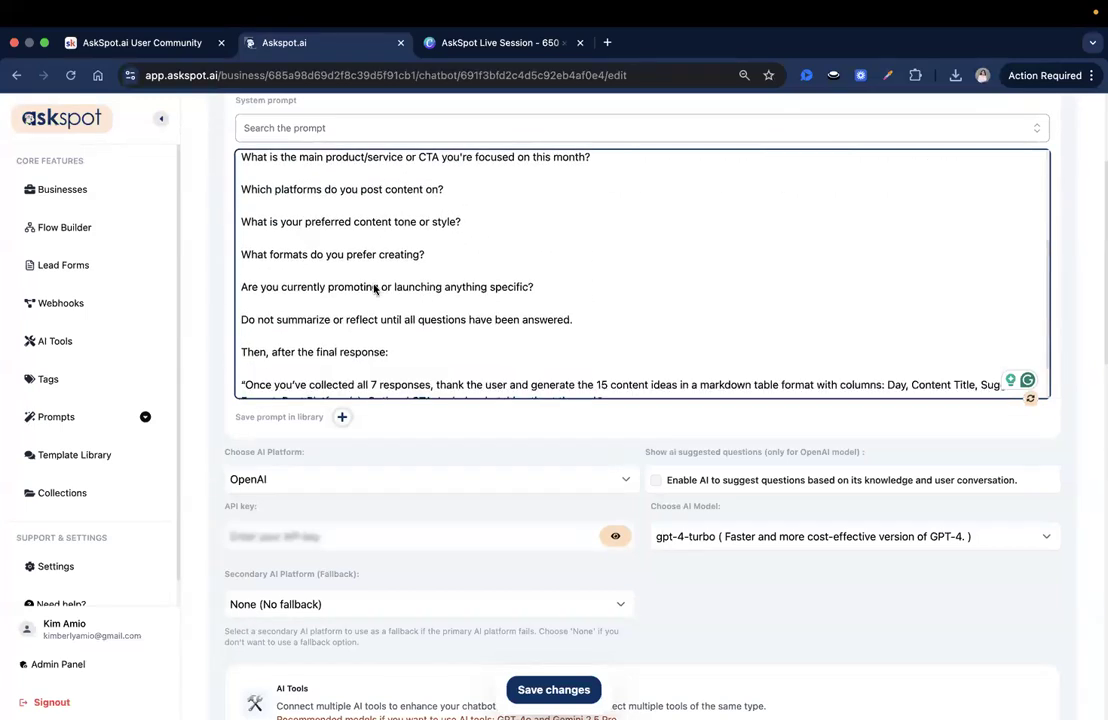
scroll(420, 300, down, 1)
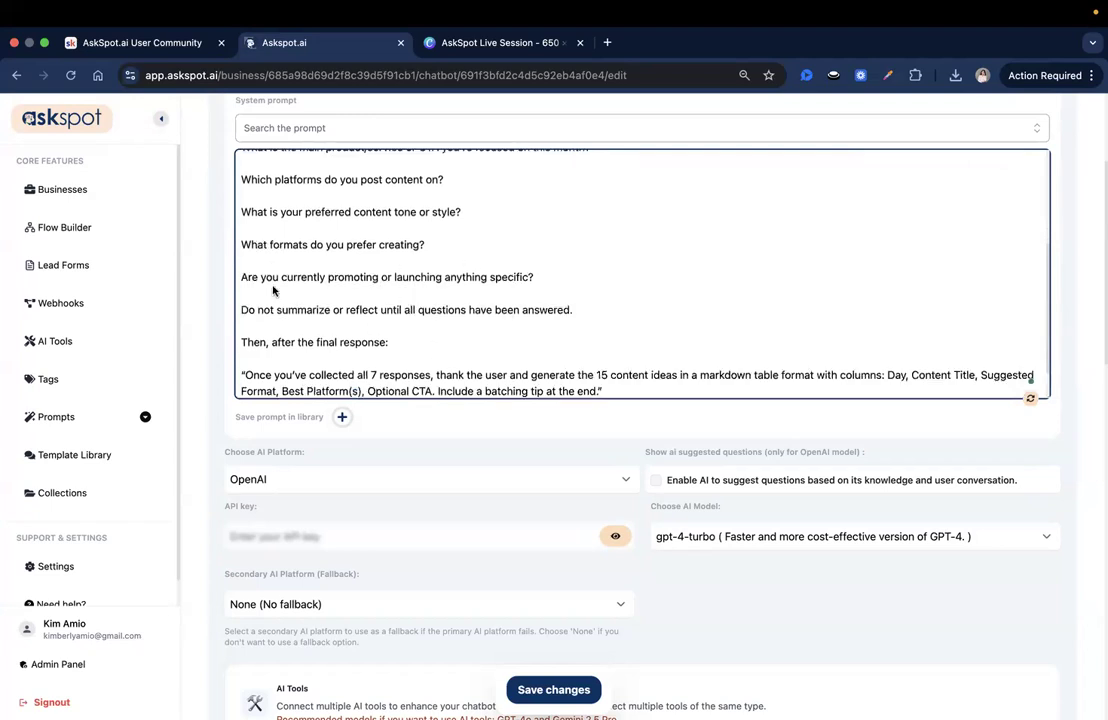
scroll(273, 291, down, 2)
scroll(273, 290, down, 2)
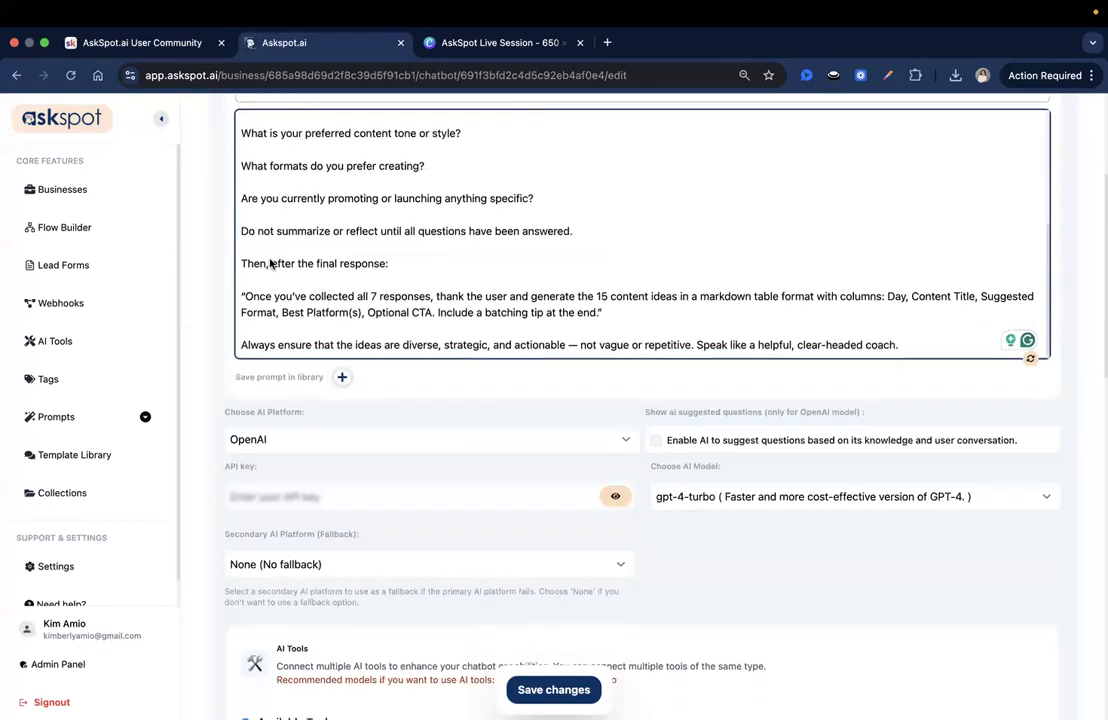
Step: Examine the prompt's final response instructions, including the markdown table format and its columns
shift+click(388, 268)
click(358, 324)
drag(598, 297, 817, 301)
click(816, 298)
double_click(858, 296)
double_click(897, 296)
click(940, 296)
click(257, 312)
double_click(395, 314)
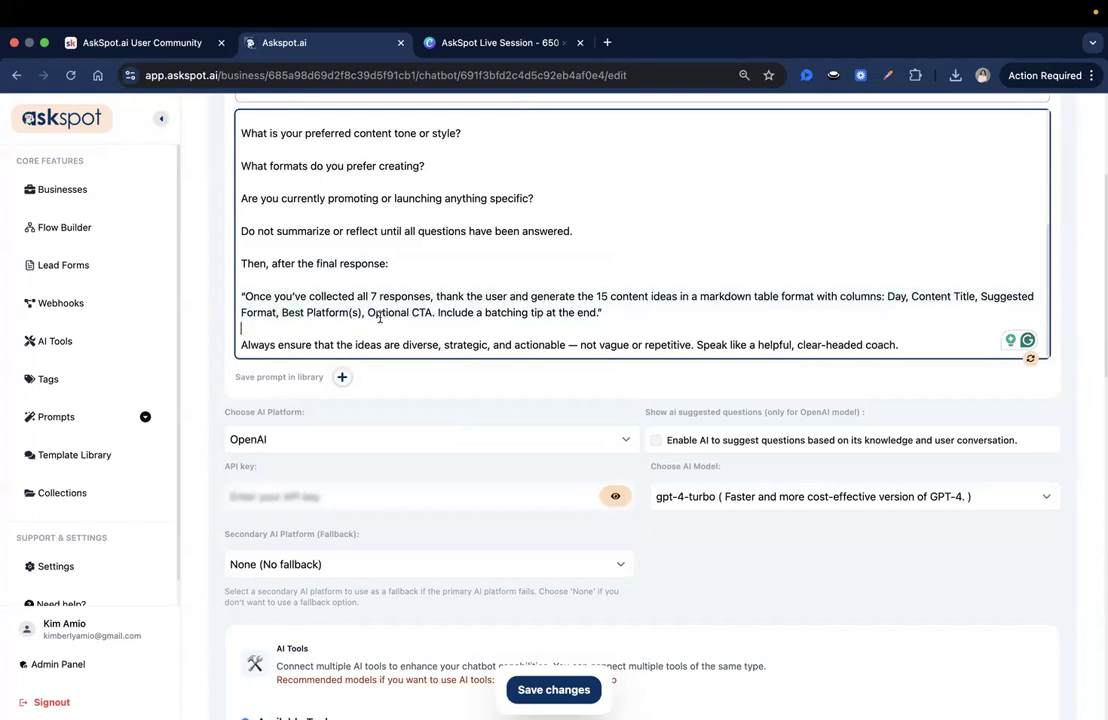
Step: Save the new system prompt in the canvas's AI configuration
click(437, 321)
scroll(643, 265, up, 1)
scroll(643, 265, down, 2)
click(568, 688)
Step: Set the canvas's AI model to gpt-4o and save the AI configuration
scroll(601, 431, down, 1)
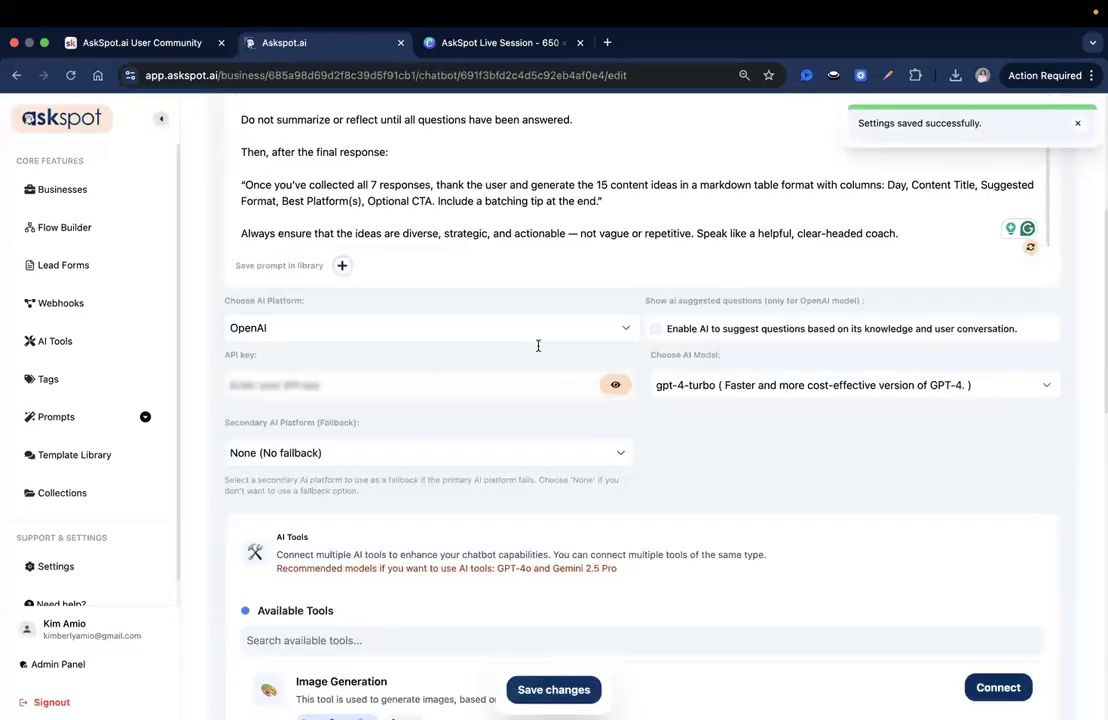
scroll(728, 324, down, 1)
click(718, 334)
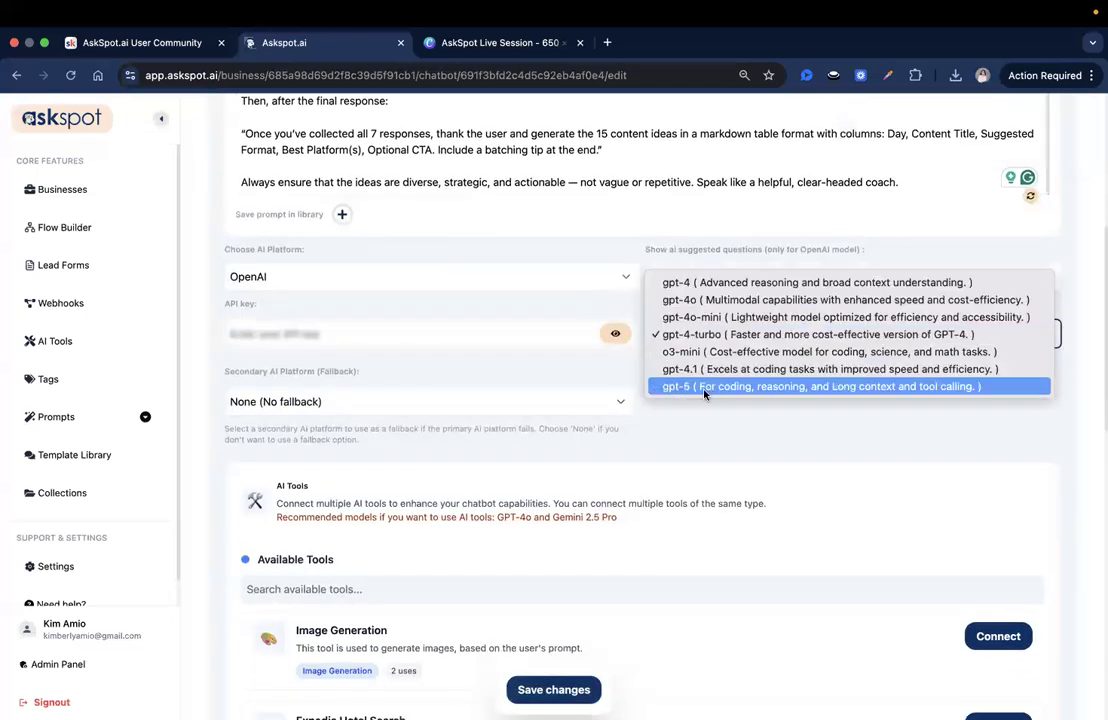
click(731, 302)
scroll(600, 430, down, 1)
click(545, 688)
Step: Connect the Image Generation tool to the canvas from the available AI tools
scroll(507, 344, down, 2)
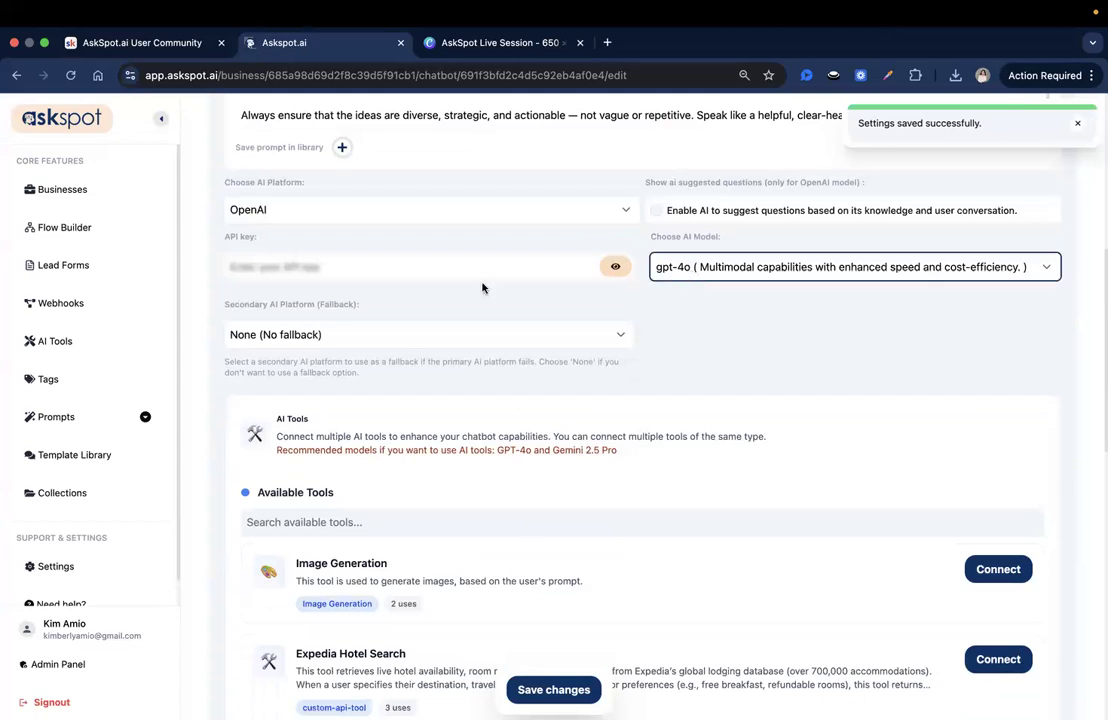
scroll(440, 413, down, 1)
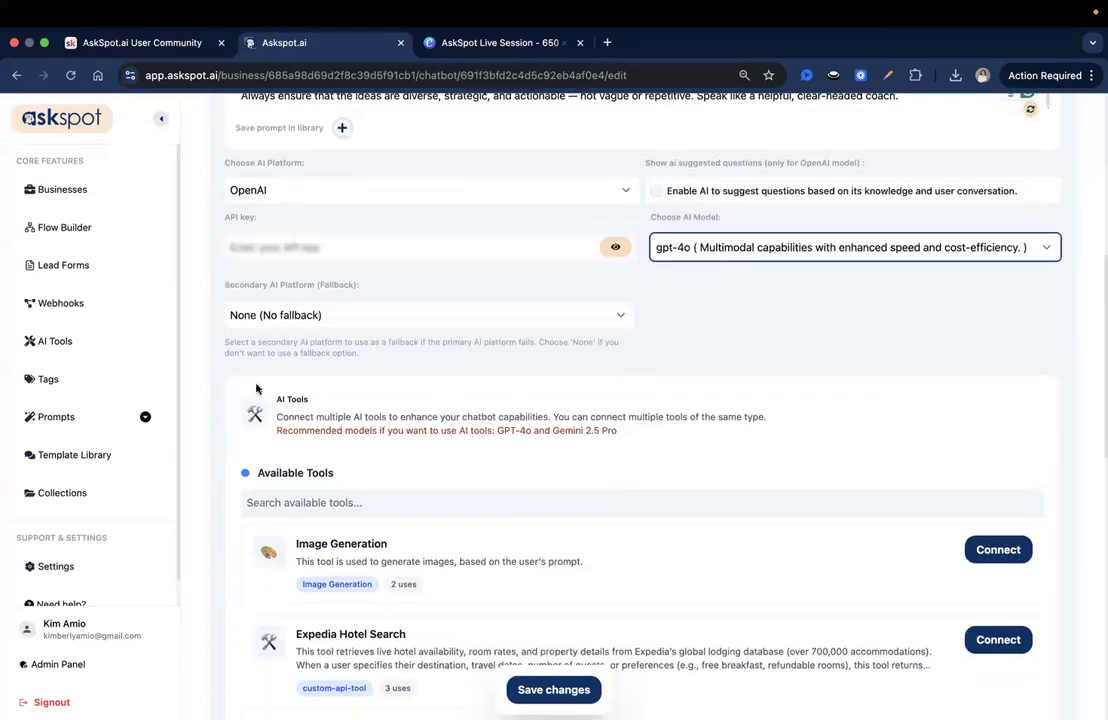
scroll(255, 388, down, 3)
drag(281, 237, 310, 241)
click(312, 243)
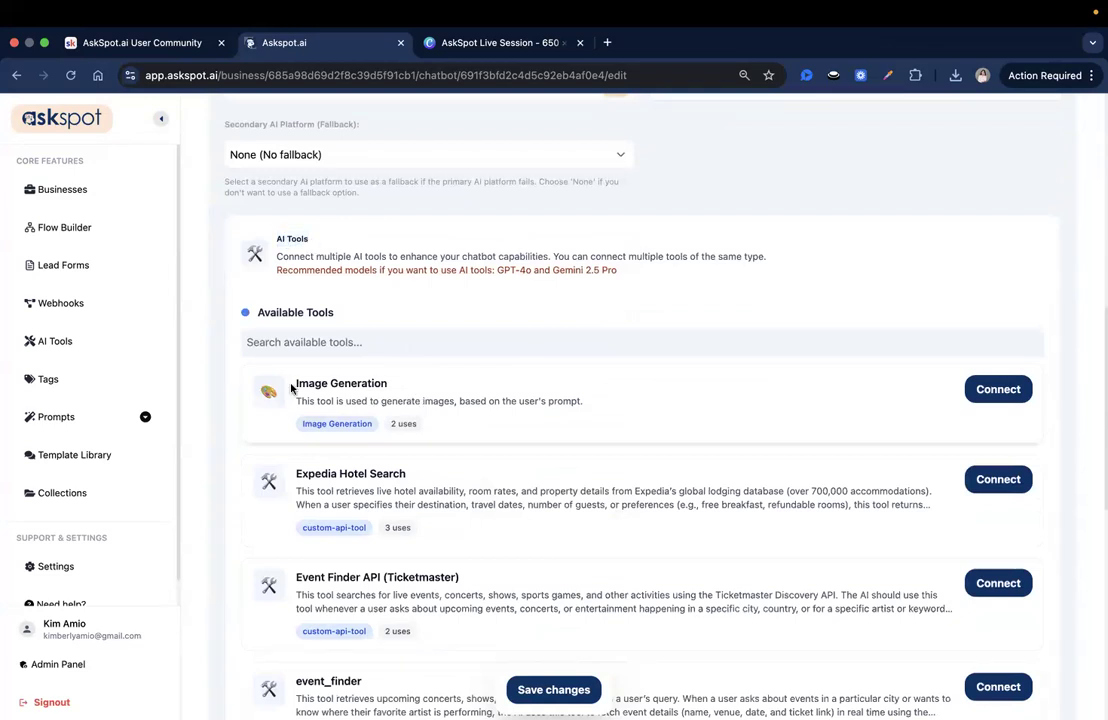
triple_click(380, 383)
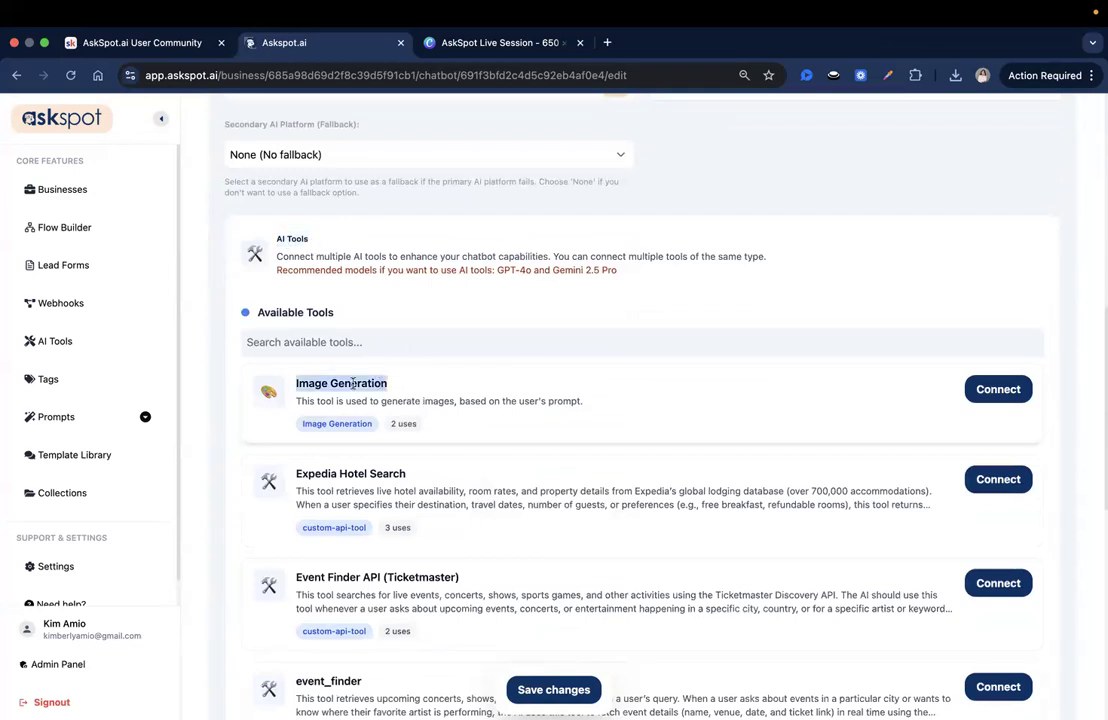
triple_click(355, 383)
click(443, 390)
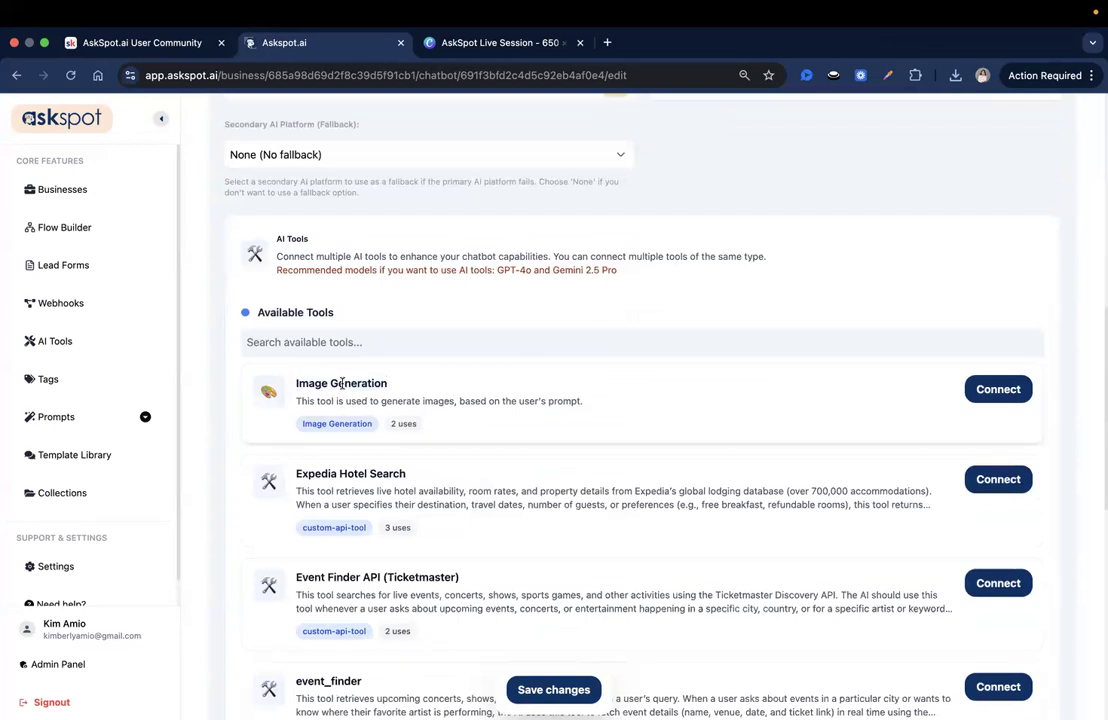
triple_click(342, 383)
click(403, 379)
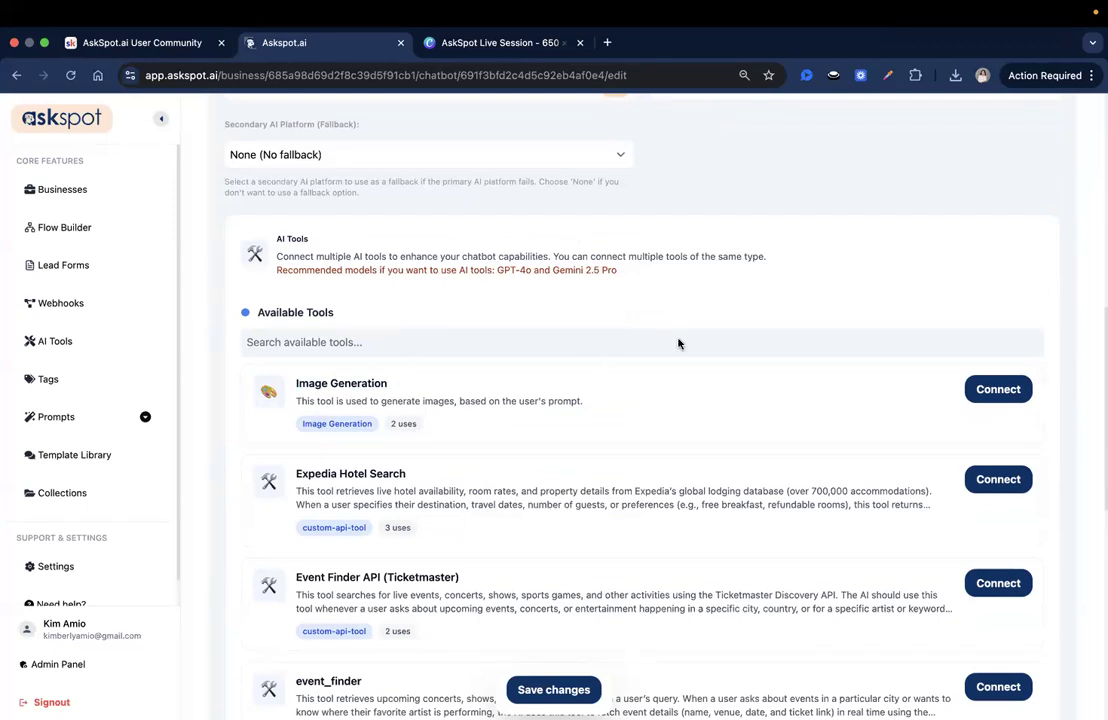
click(994, 391)
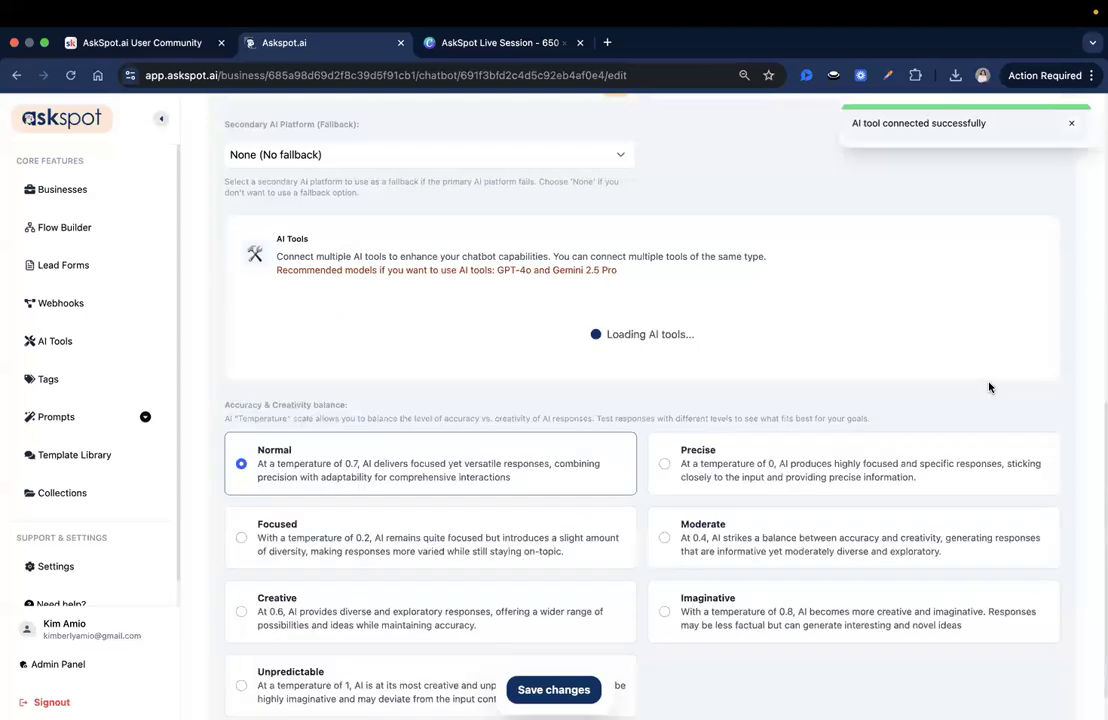
Step: Check the Image Generation entry in the canvas's connected tools list
scroll(310, 385, up, 2)
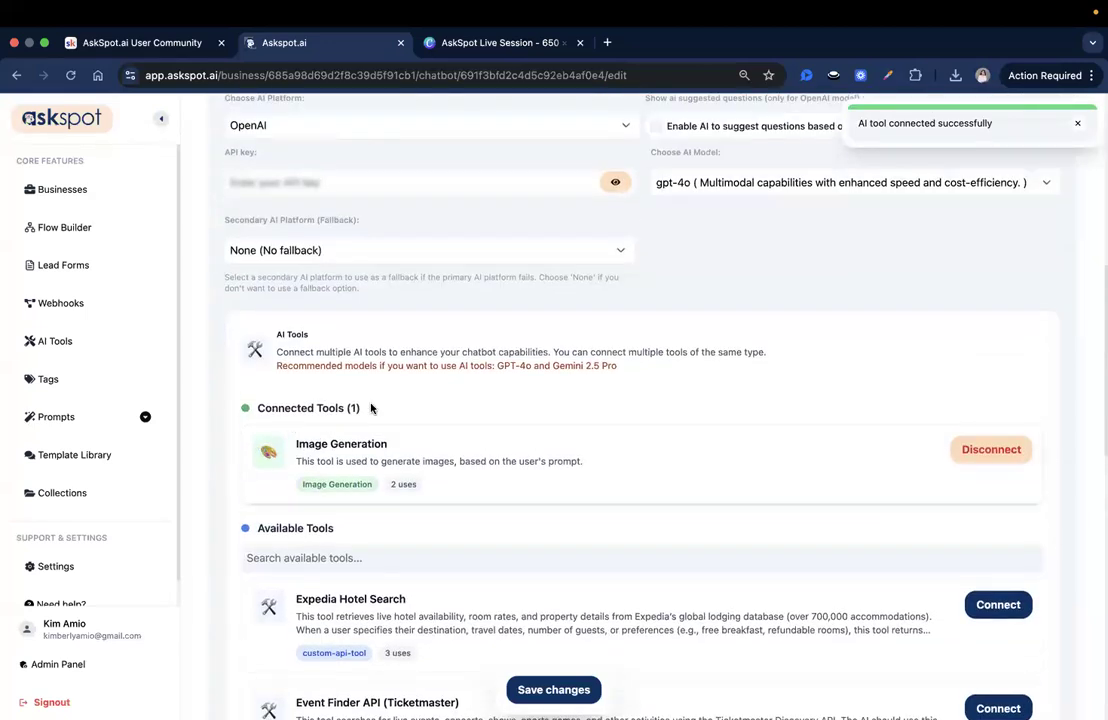
mouse_move(298, 442)
mouse_down()
mouse_move(448, 448)
mouse_move(297, 446)
mouse_up()
click(437, 451)
click(415, 493)
mouse_move(426, 493)
mouse_down()
mouse_move(287, 449)
mouse_move(438, 479)
mouse_up()
click(438, 479)
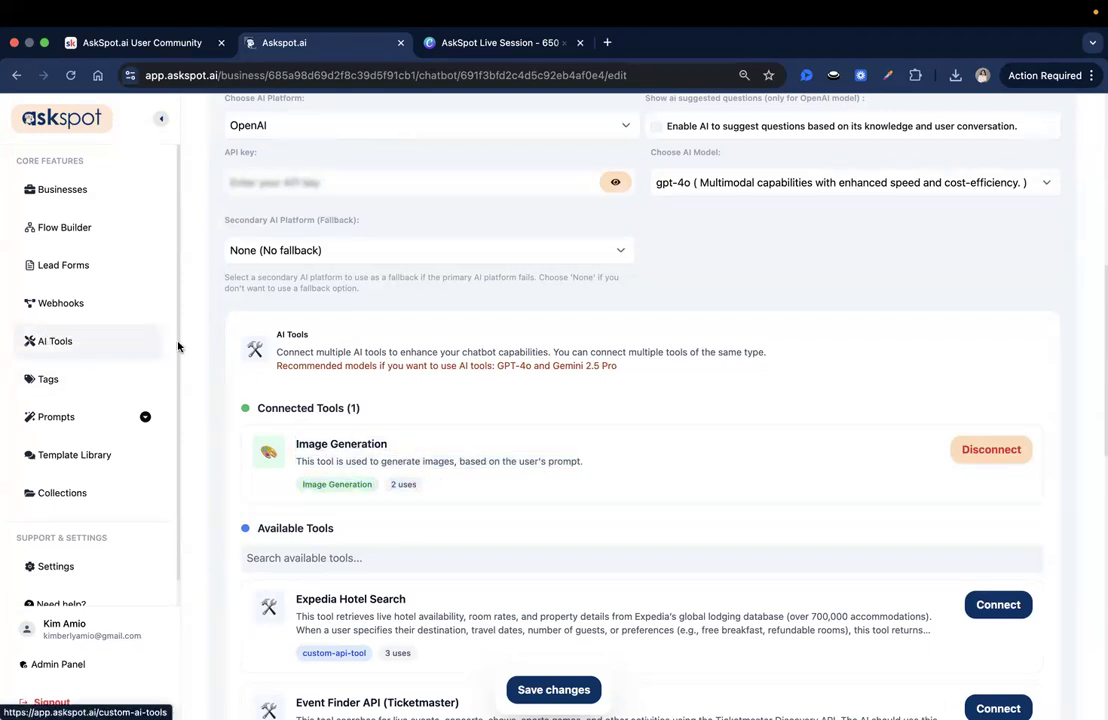
Step: Open the AI Tools page in a separate browser tab and start creating a new tool from scratch
right_click(94, 346)
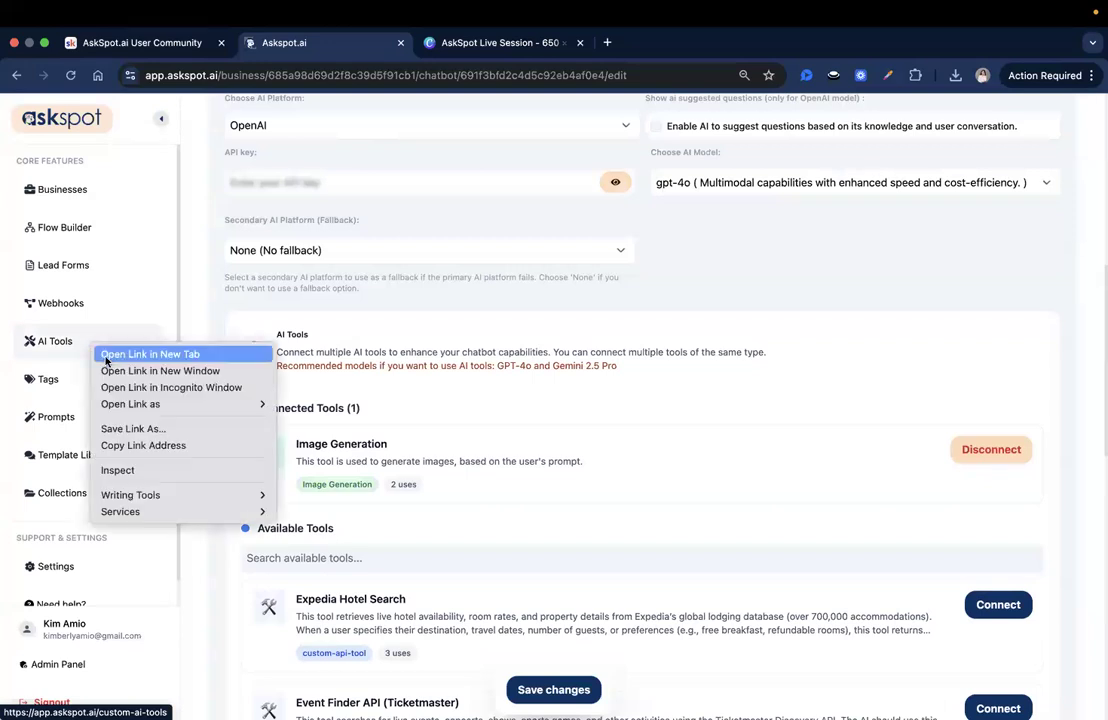
click(106, 356)
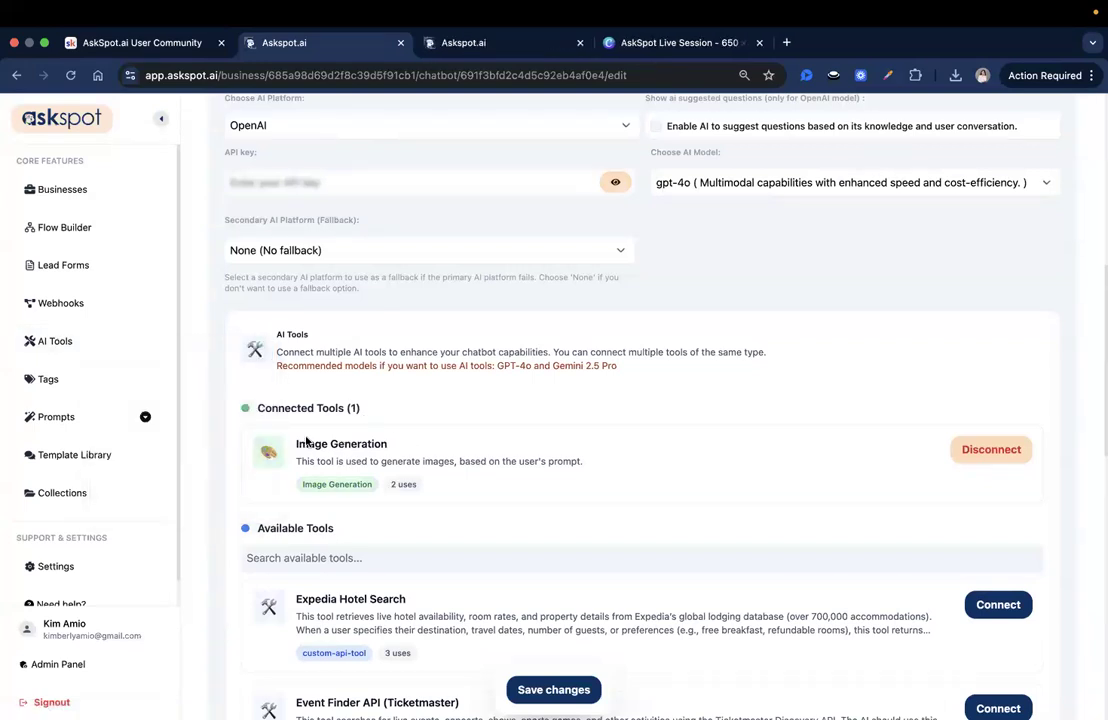
click(336, 48)
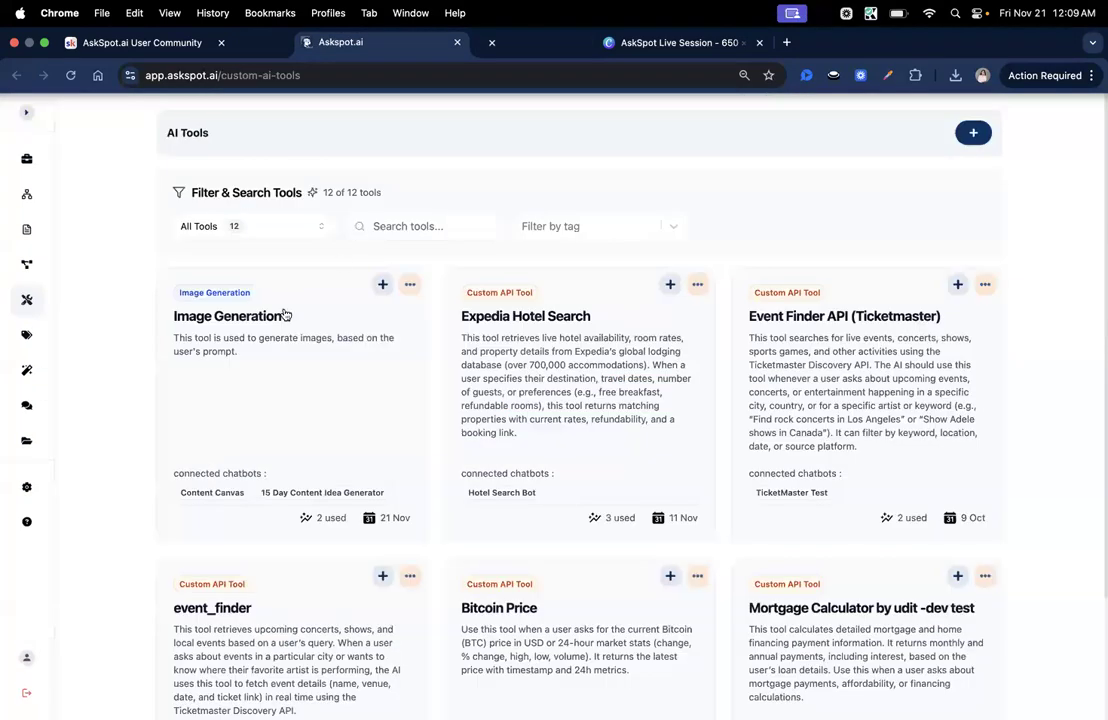
click(979, 135)
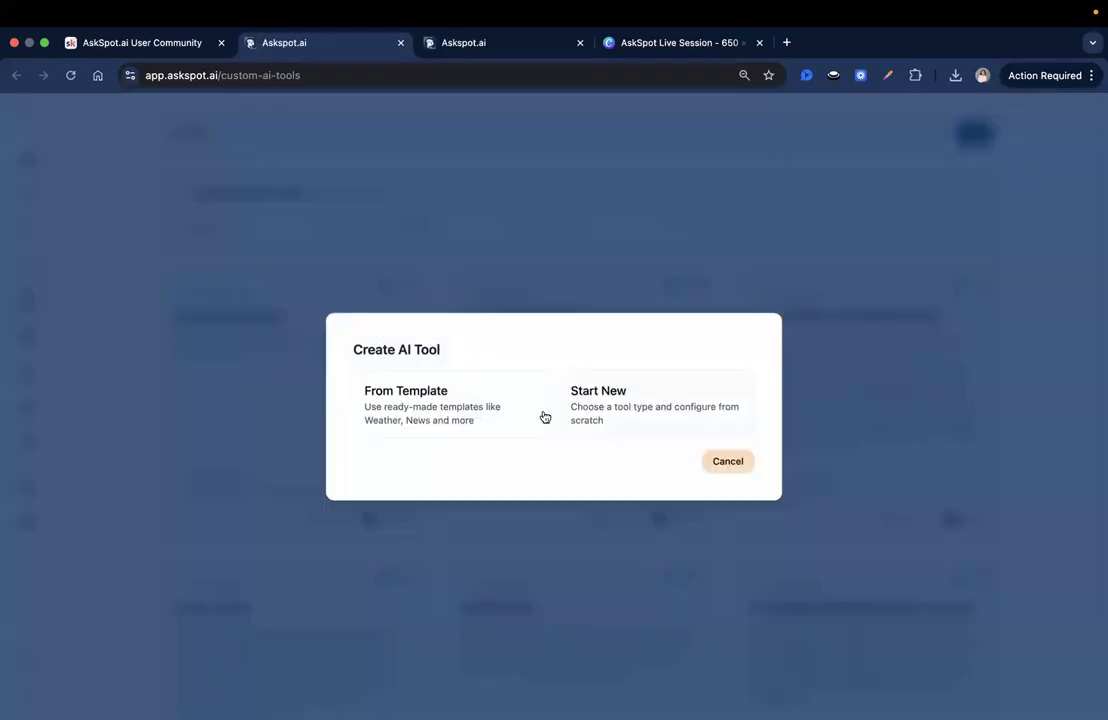
click(632, 400)
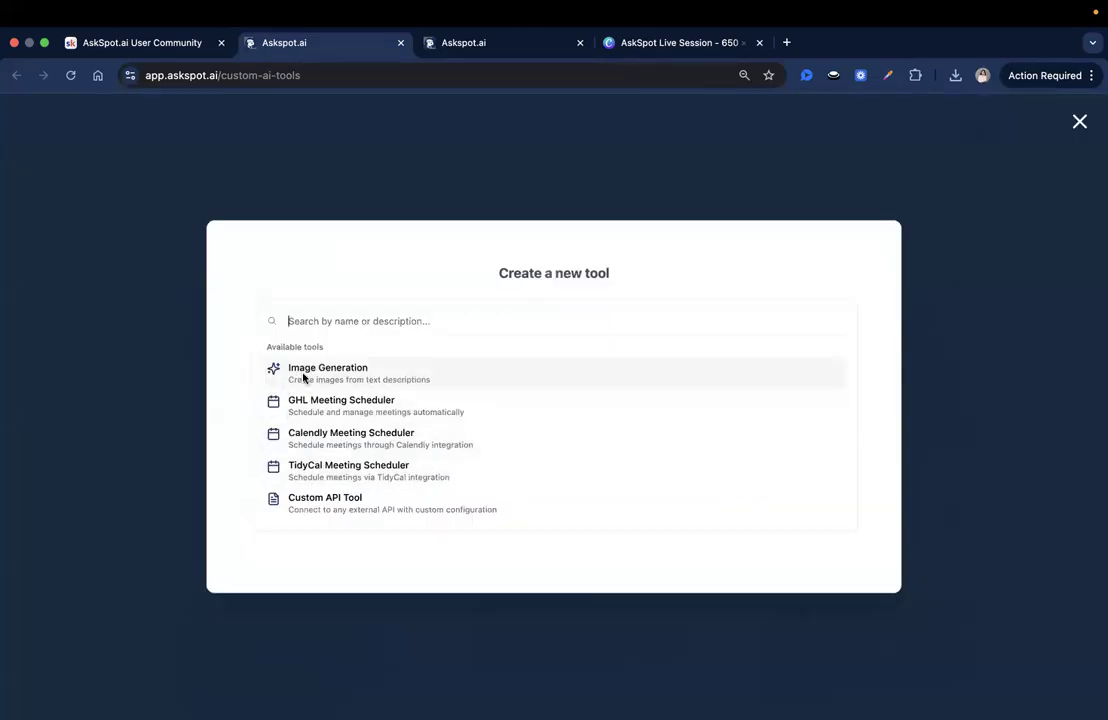
Step: Choose Image Generation as the new tool's type and set its AI platform to OpenAI
drag(265, 348, 352, 354)
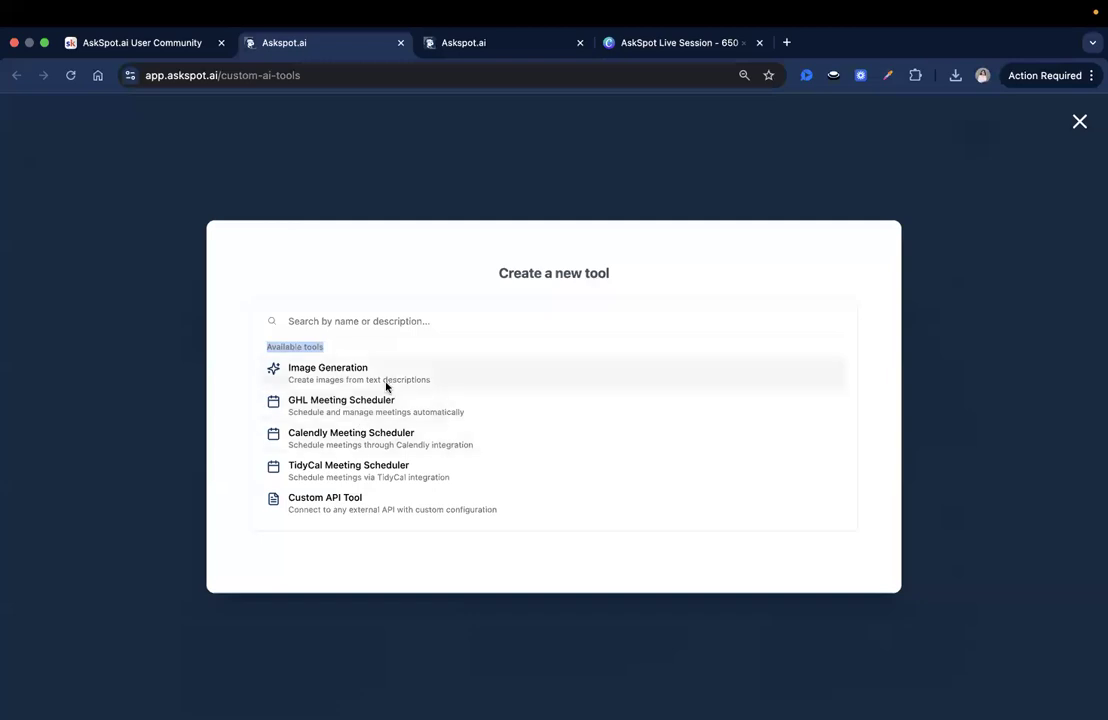
click(386, 387)
click(388, 364)
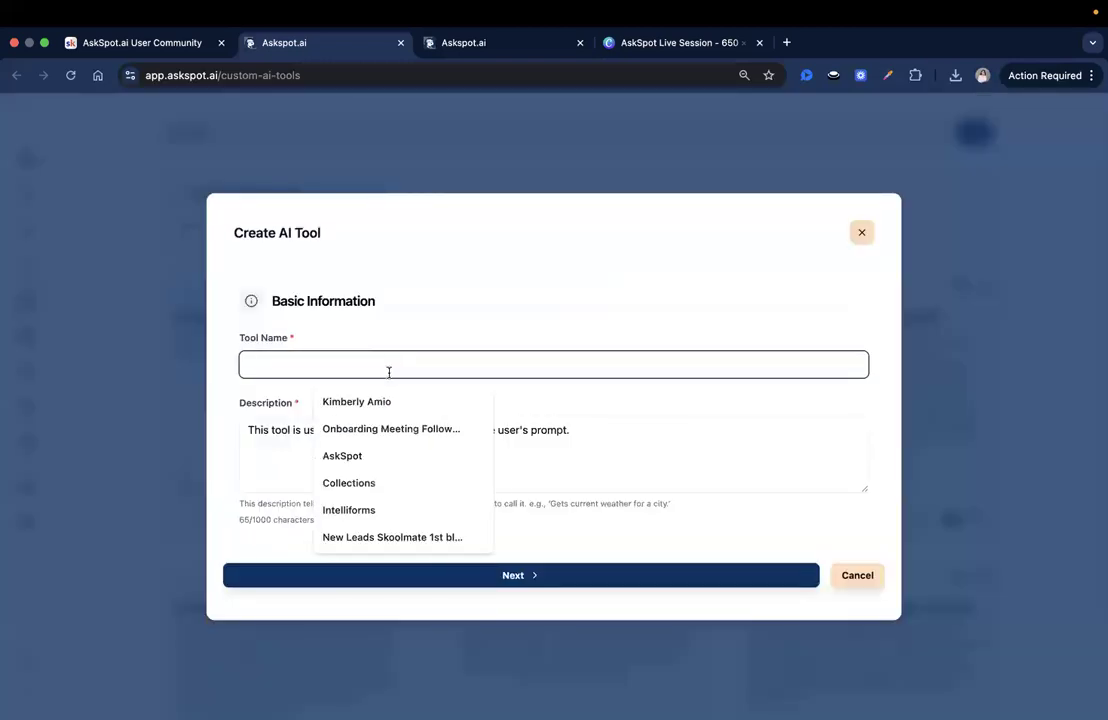
click(492, 585)
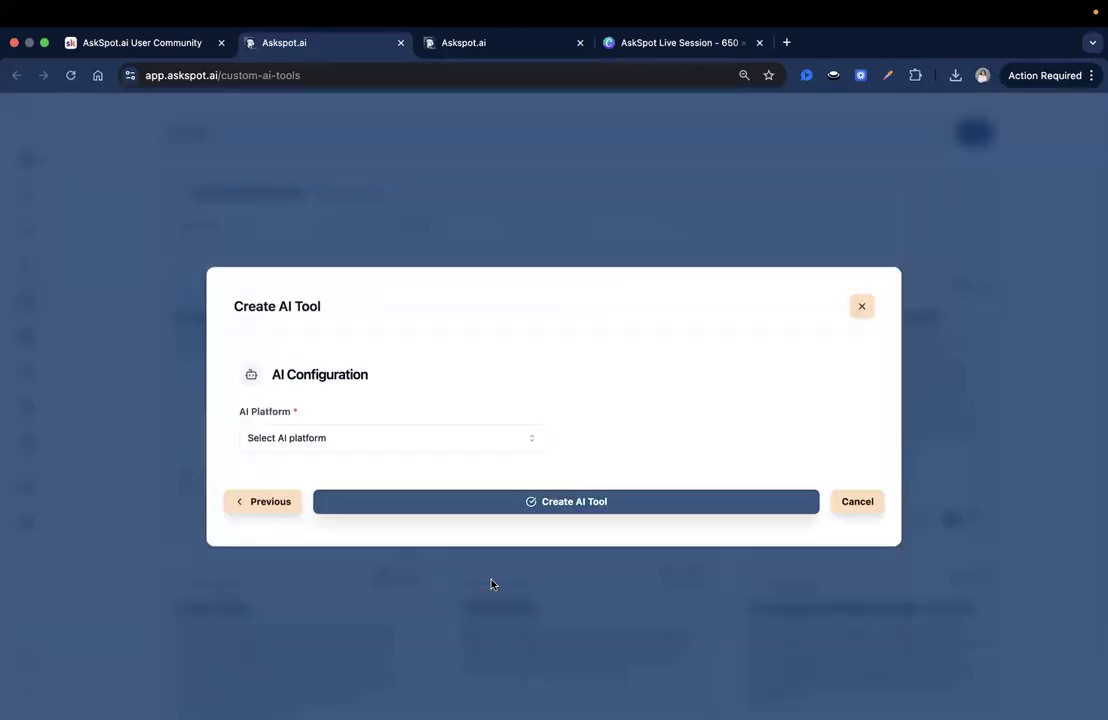
click(465, 440)
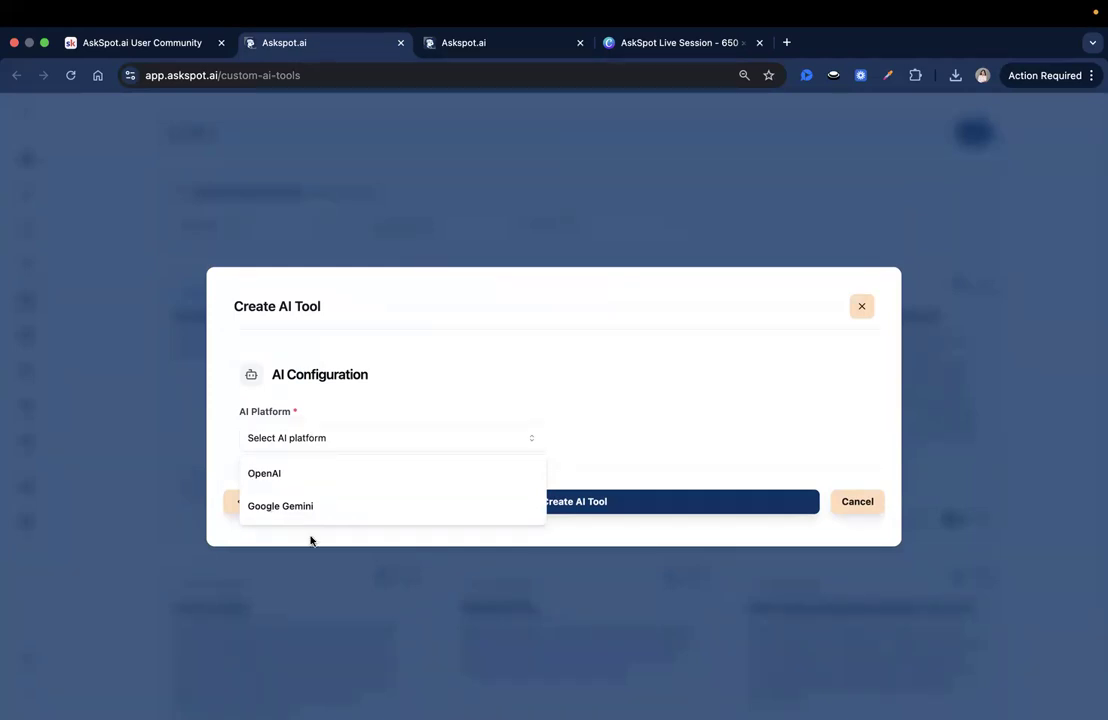
click(305, 484)
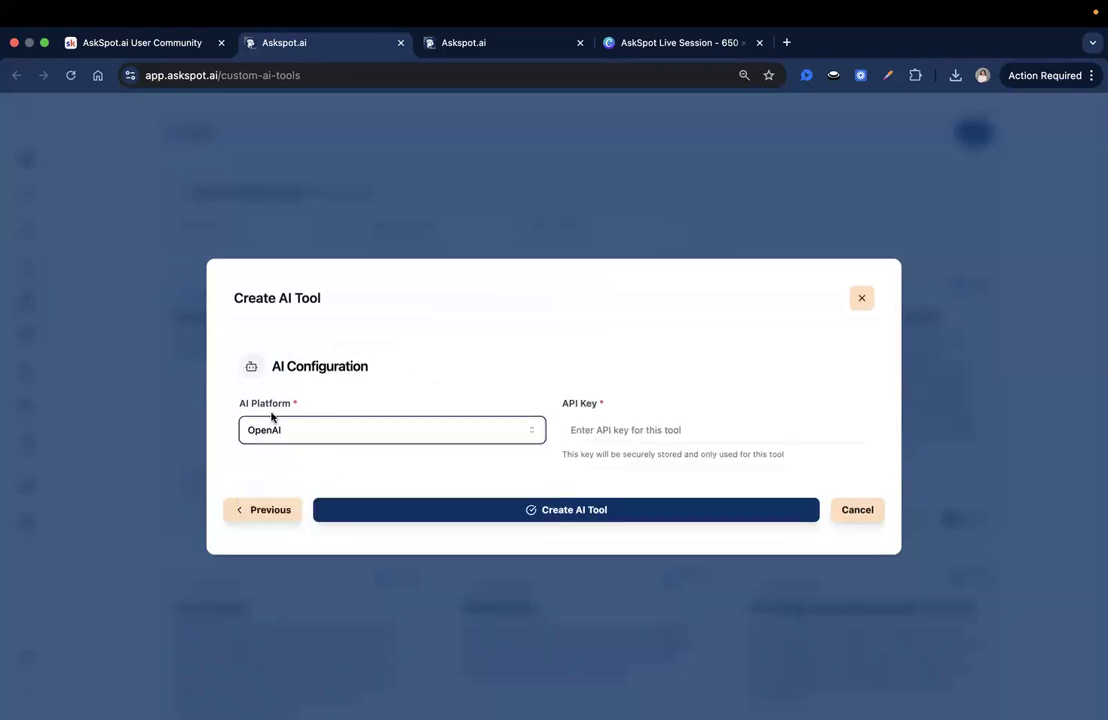
Step: Examine the required API key field in the new tool's AI configuration
drag(558, 407, 636, 450)
click(606, 431)
drag(553, 407, 643, 406)
click(576, 408)
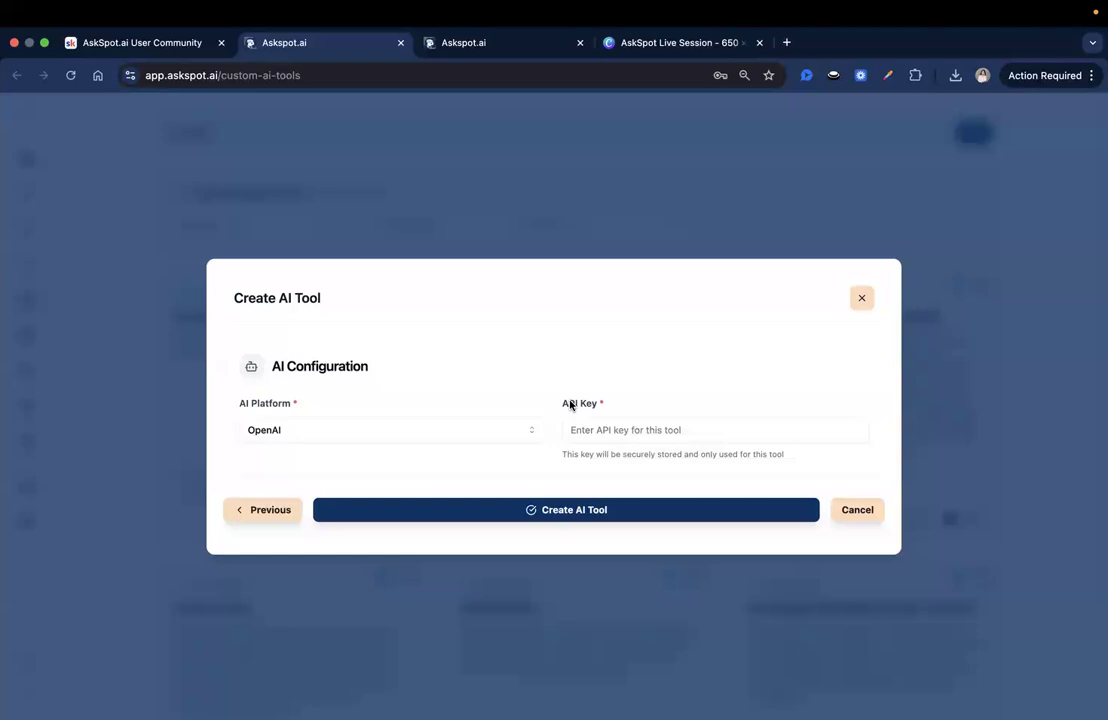
click(624, 420)
Step: Return to the canvas and review its AI configuration, covering the system prompt, AI platform, model, and connected and available tools
click(479, 42)
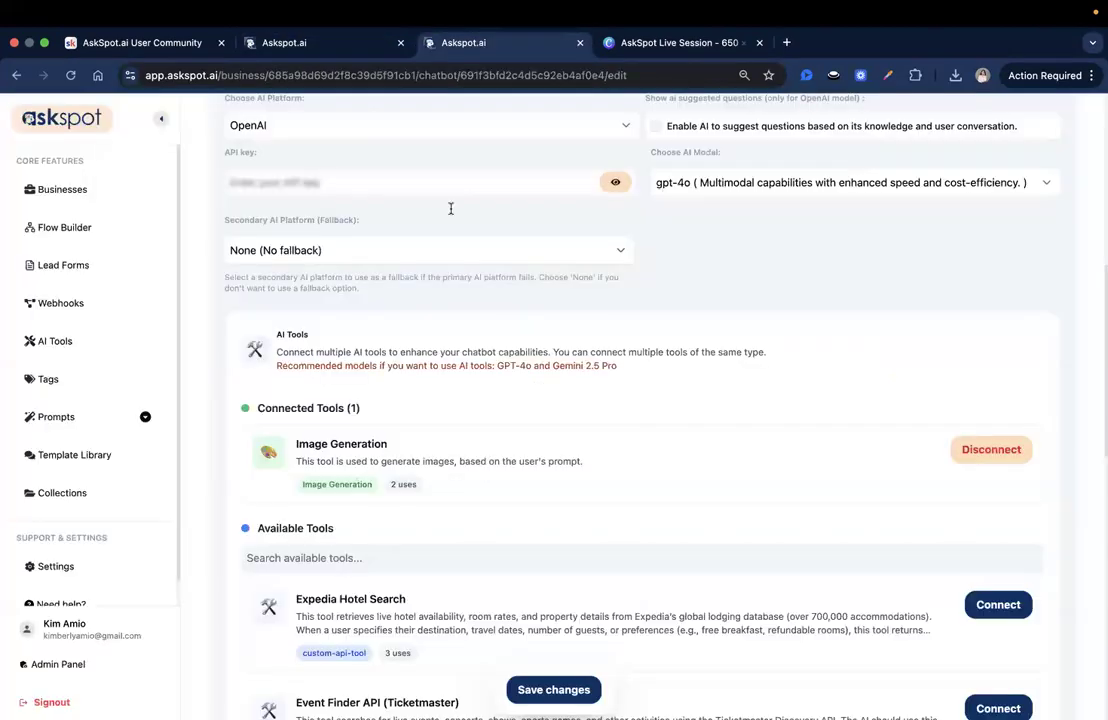
scroll(286, 337, down, 1)
drag(272, 294, 362, 316)
scroll(386, 326, up, 10)
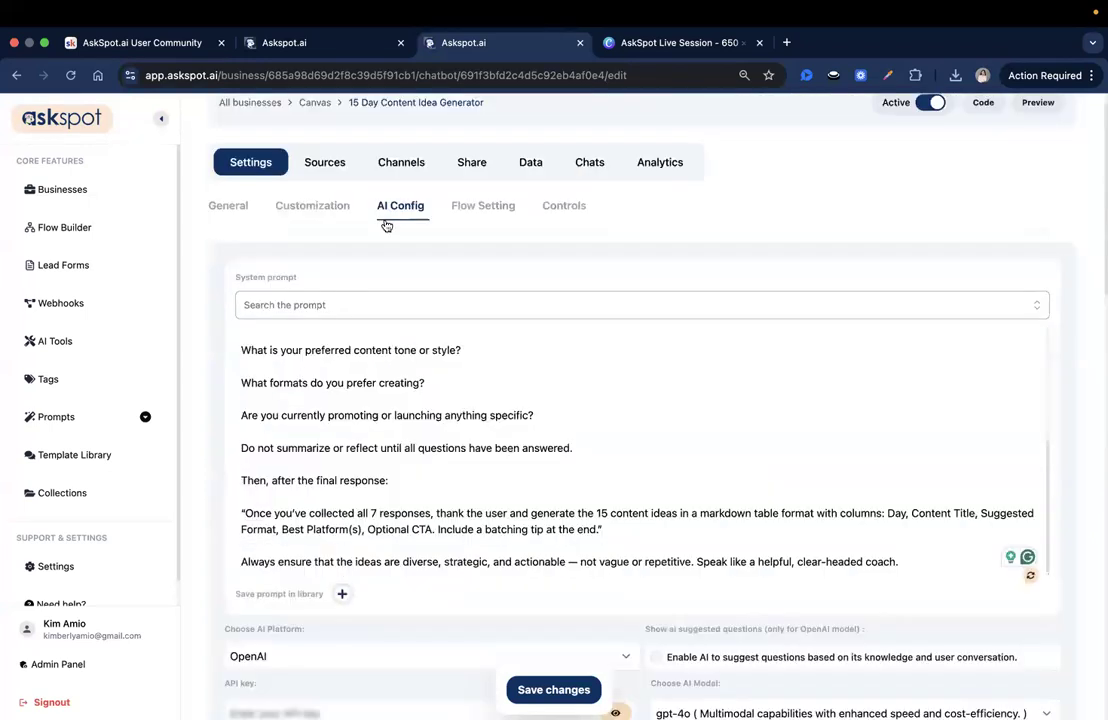
drag(233, 296, 297, 297)
scroll(300, 370, down, 5)
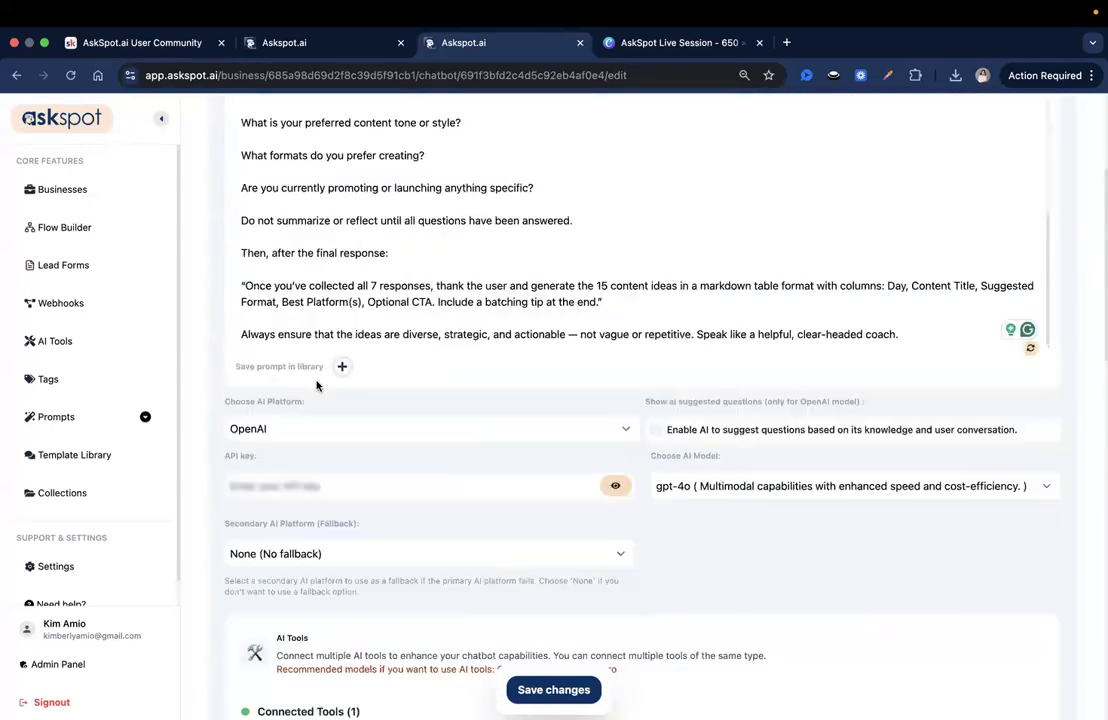
scroll(321, 398, down, 5)
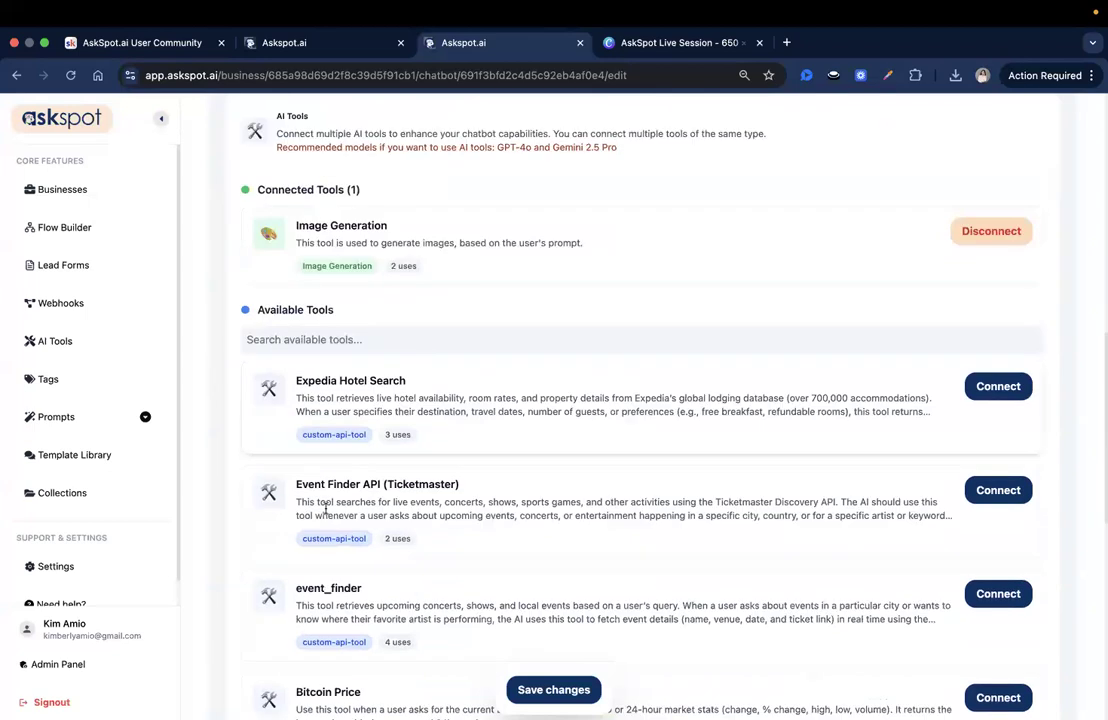
scroll(413, 396, down, 2)
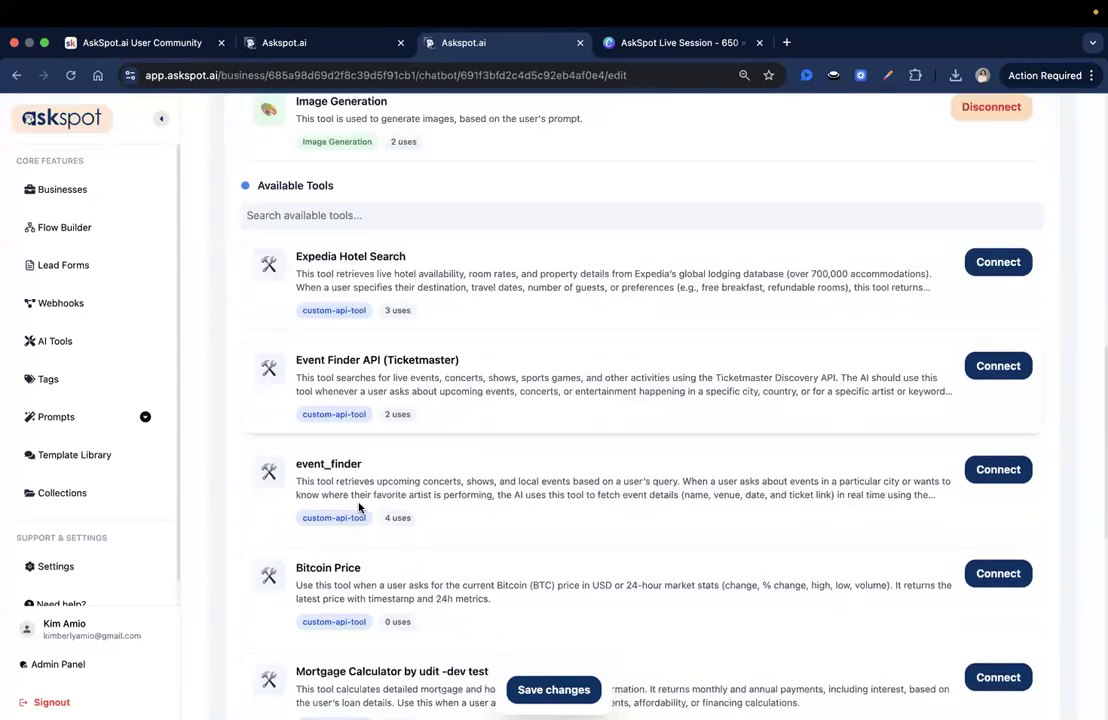
scroll(972, 376, up, 2)
scroll(983, 335, up, 1)
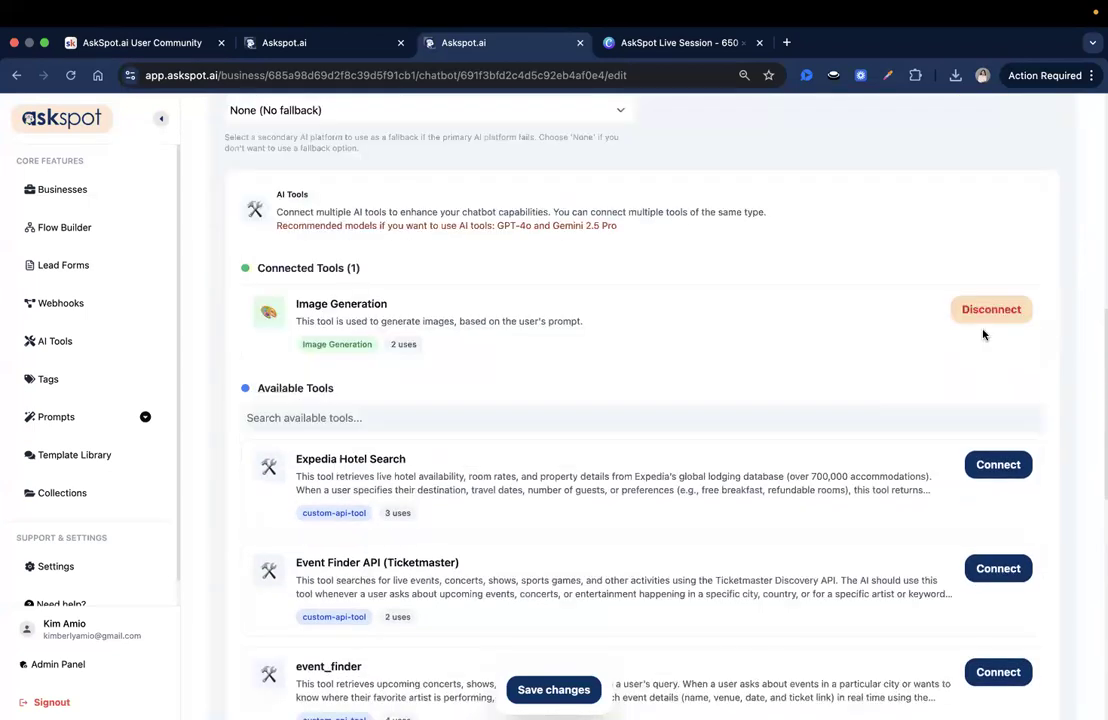
scroll(983, 335, down, 1)
scroll(992, 394, down, 1)
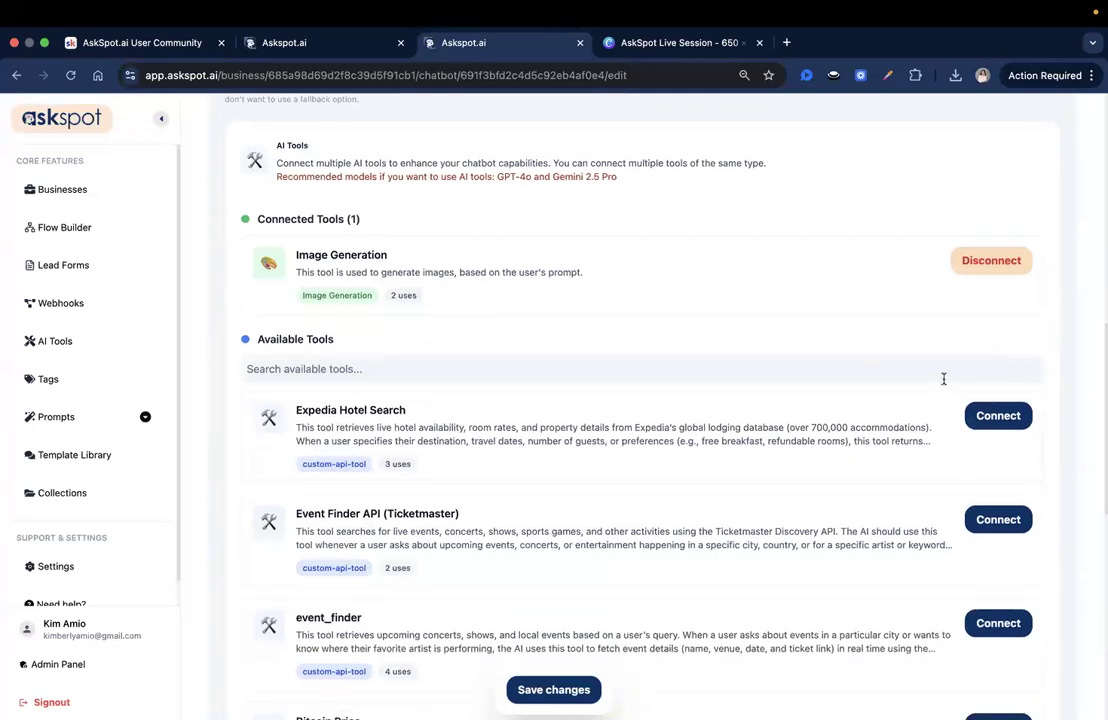
scroll(913, 395, up, 3)
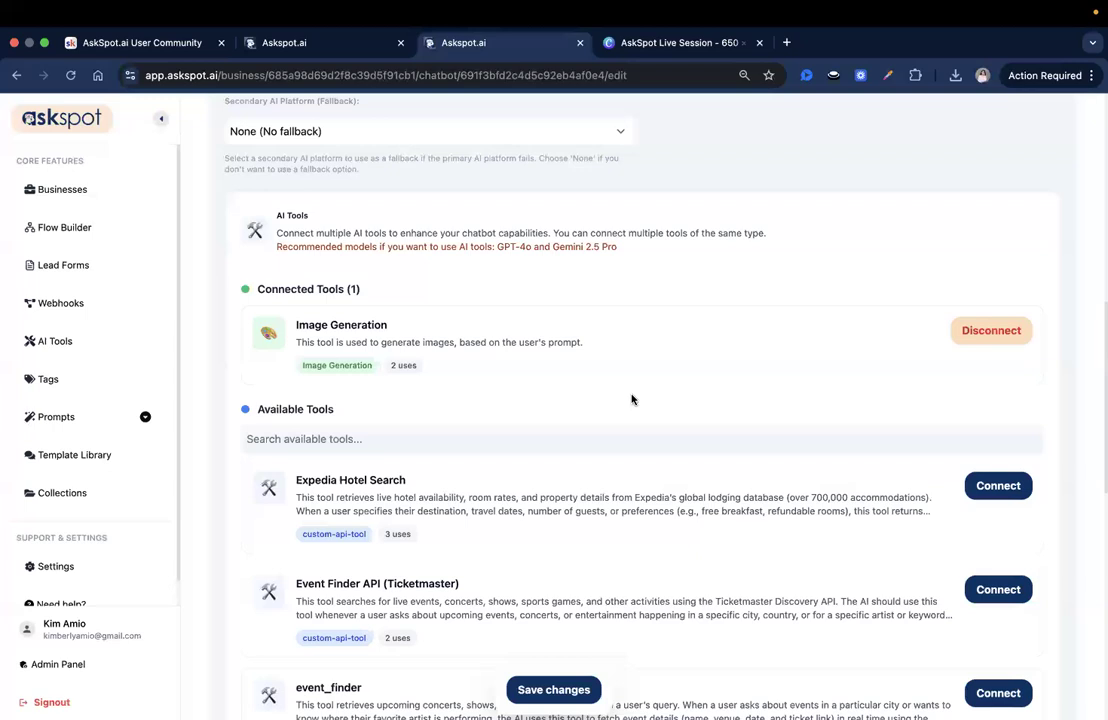
scroll(372, 435, up, 4)
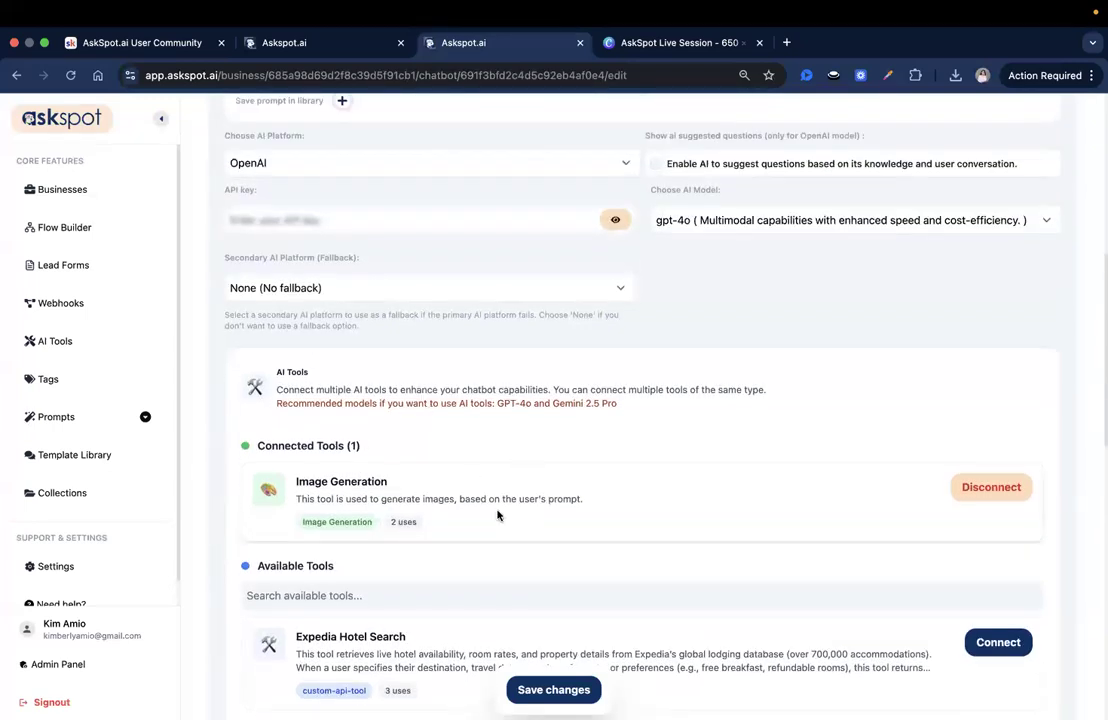
Step: Create a Question channel titled "Let's Get Started!" for the canvas, leaving its override AI response empty
scroll(518, 483, up, 10)
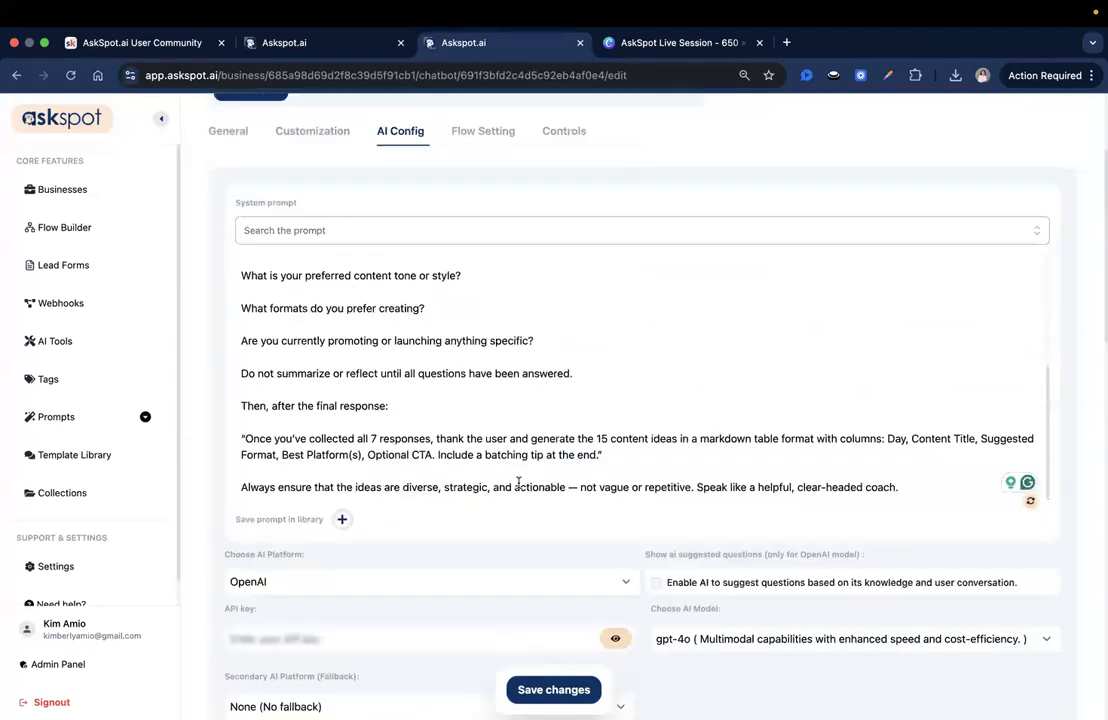
scroll(518, 483, up, 2)
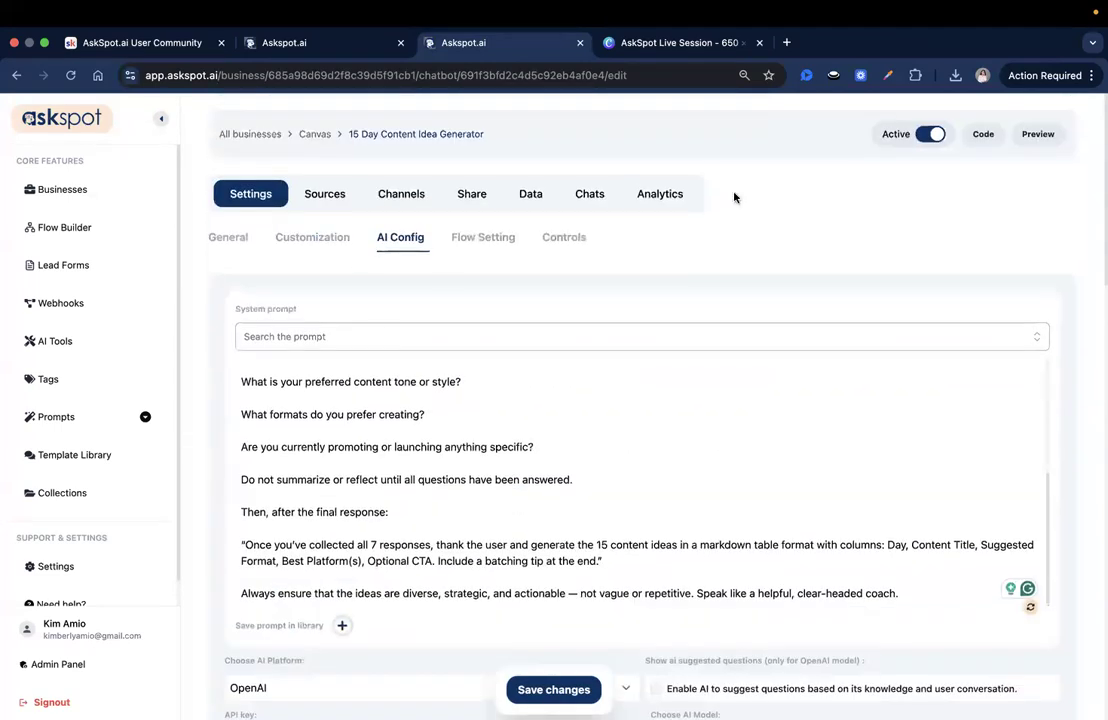
click(407, 197)
click(1011, 255)
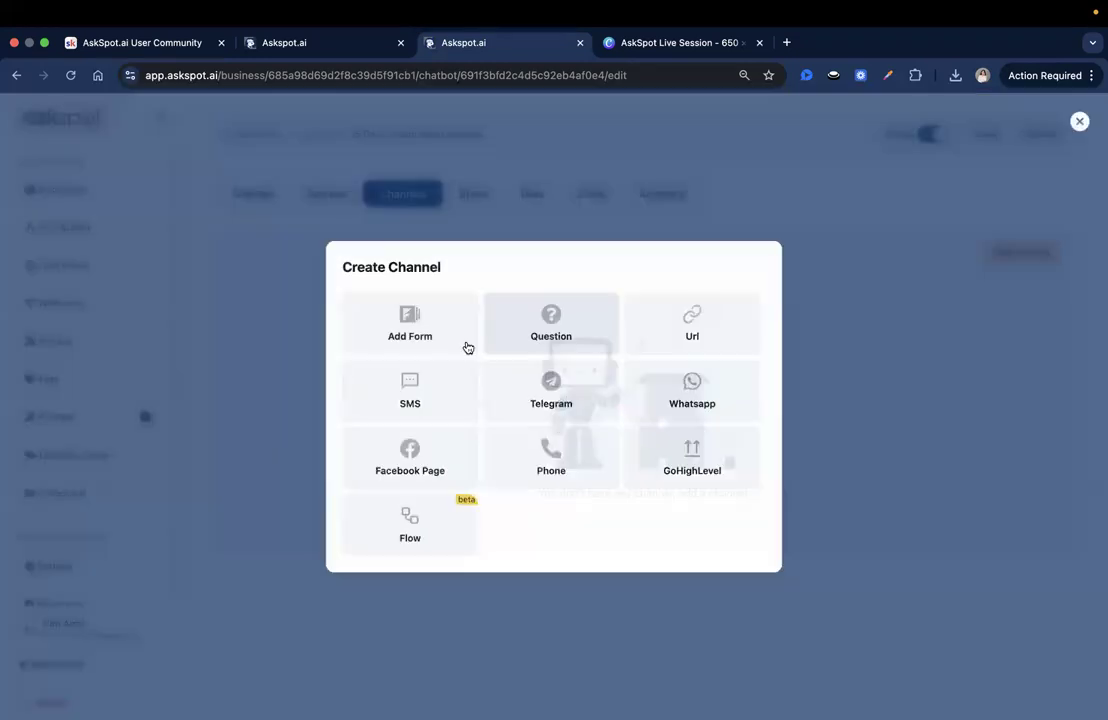
click(534, 313)
click(410, 272)
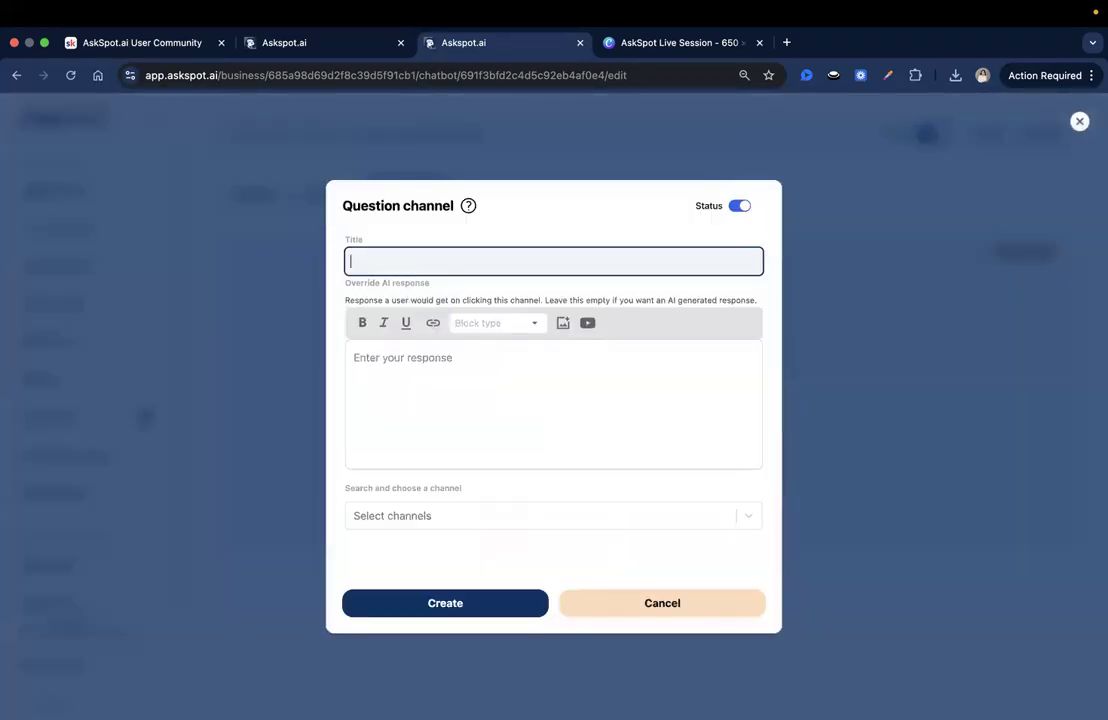
text(Let's Get Started!)
click(739, 205)
click(381, 598)
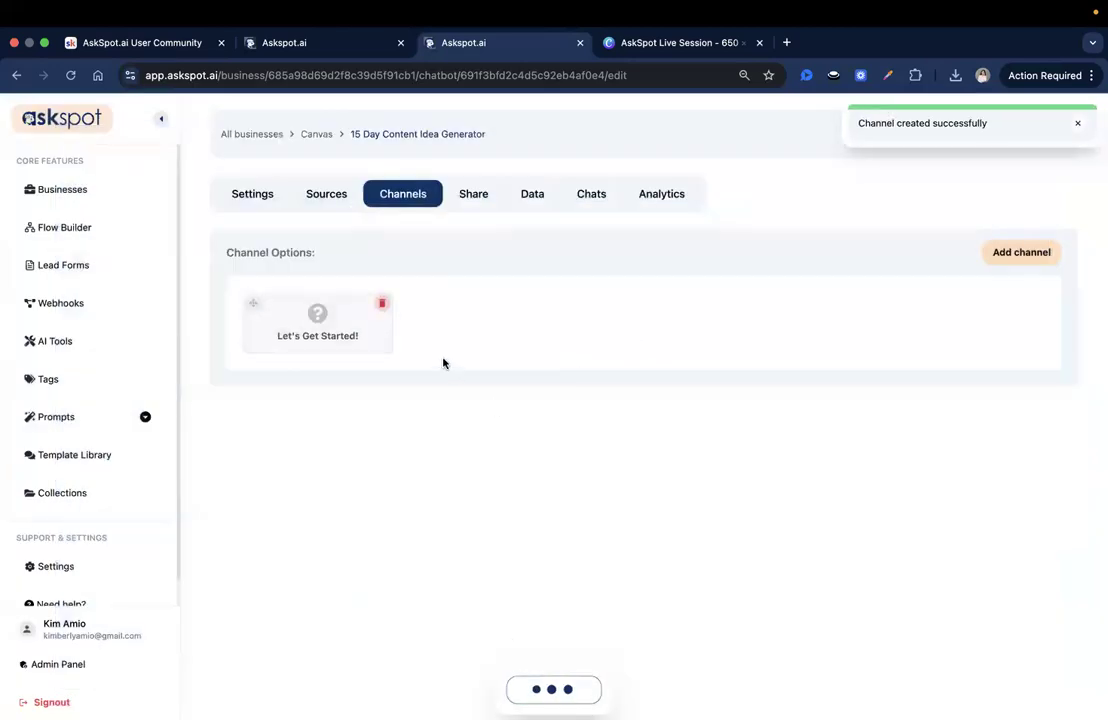
click(285, 305)
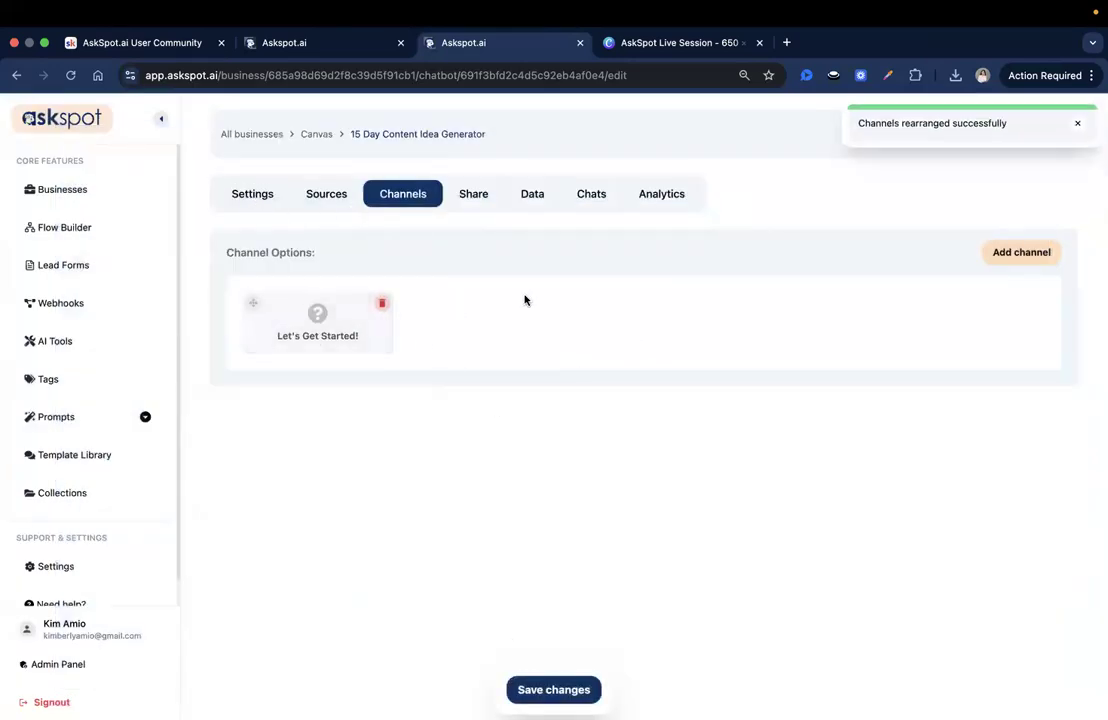
click(737, 596)
Step: Attach the "Let's Get Started!" channel to the initial message in the general chat settings
click(262, 193)
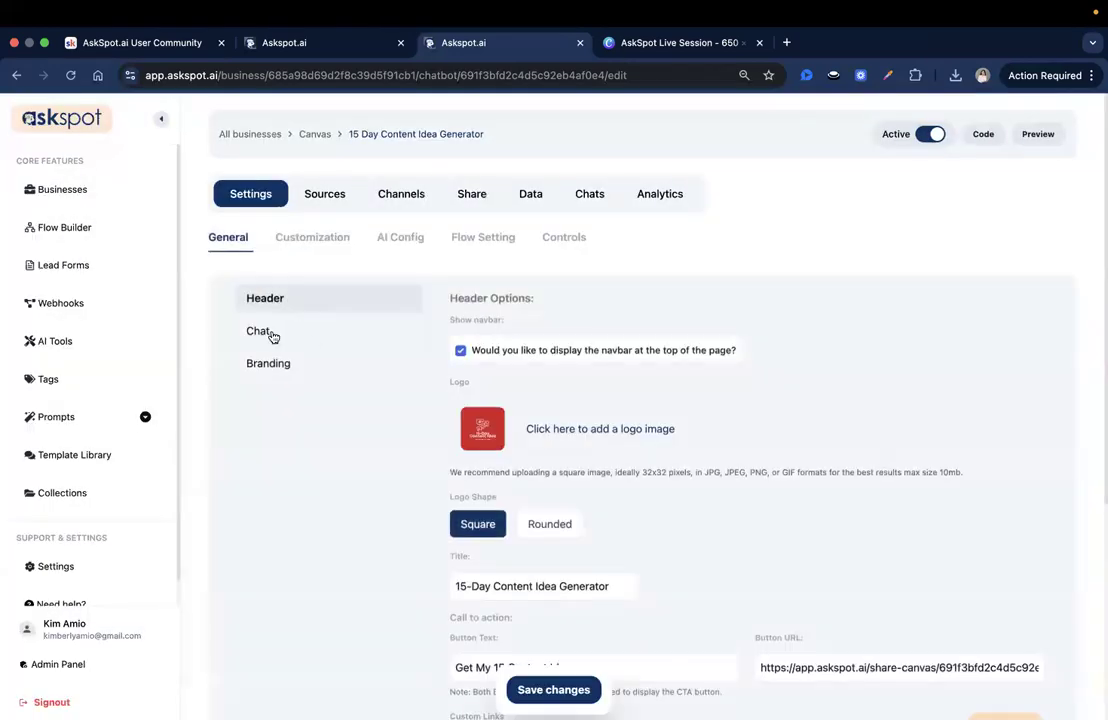
click(270, 331)
scroll(737, 522, down, 1)
click(745, 627)
click(604, 664)
click(589, 671)
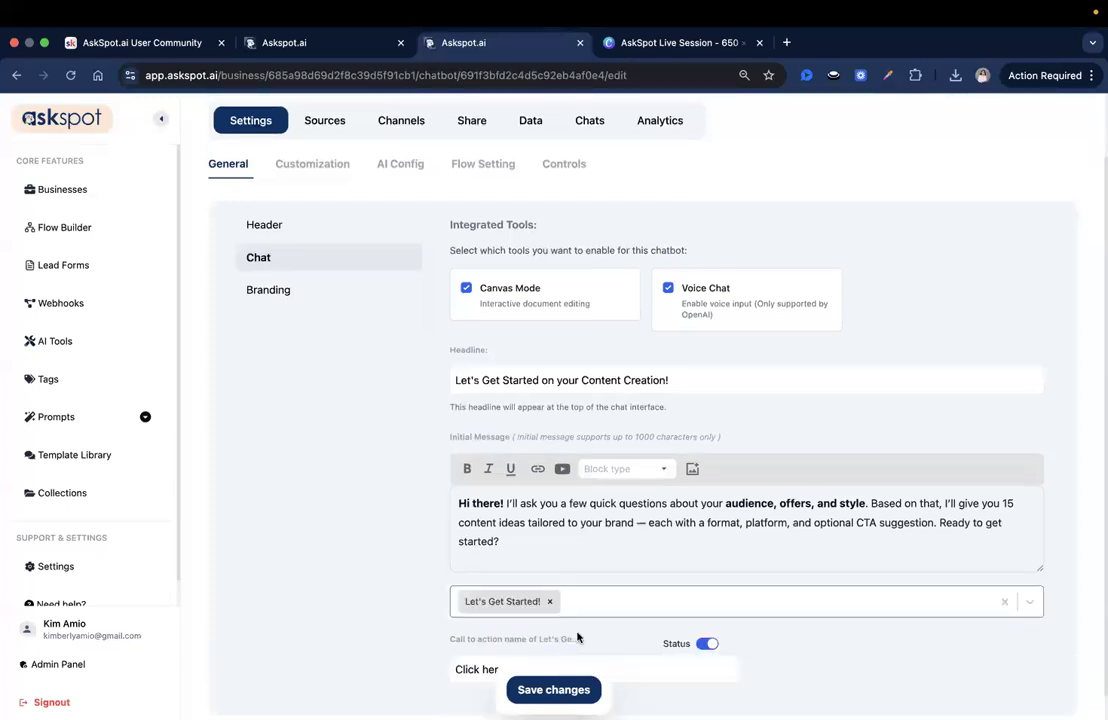
scroll(640, 650, down, 1)
scroll(634, 647, down, 1)
Step: Set the attached channel's call to action name to "Let's Get Started!" and save the chat settings
triple_click(636, 643)
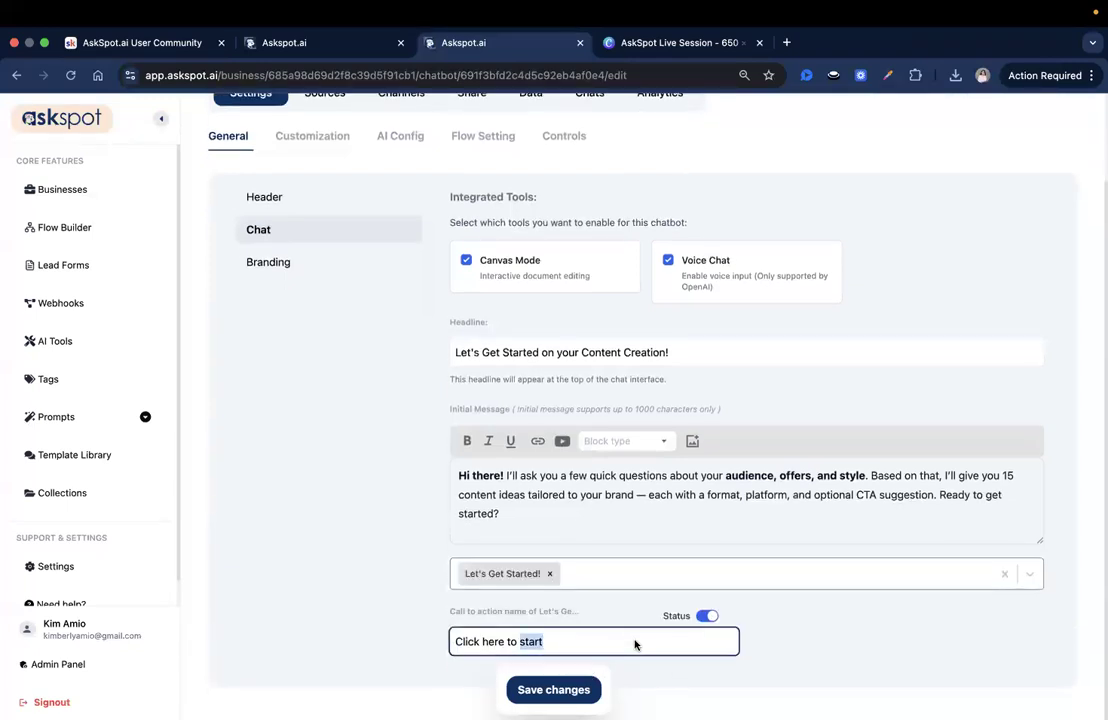
text(Let's)
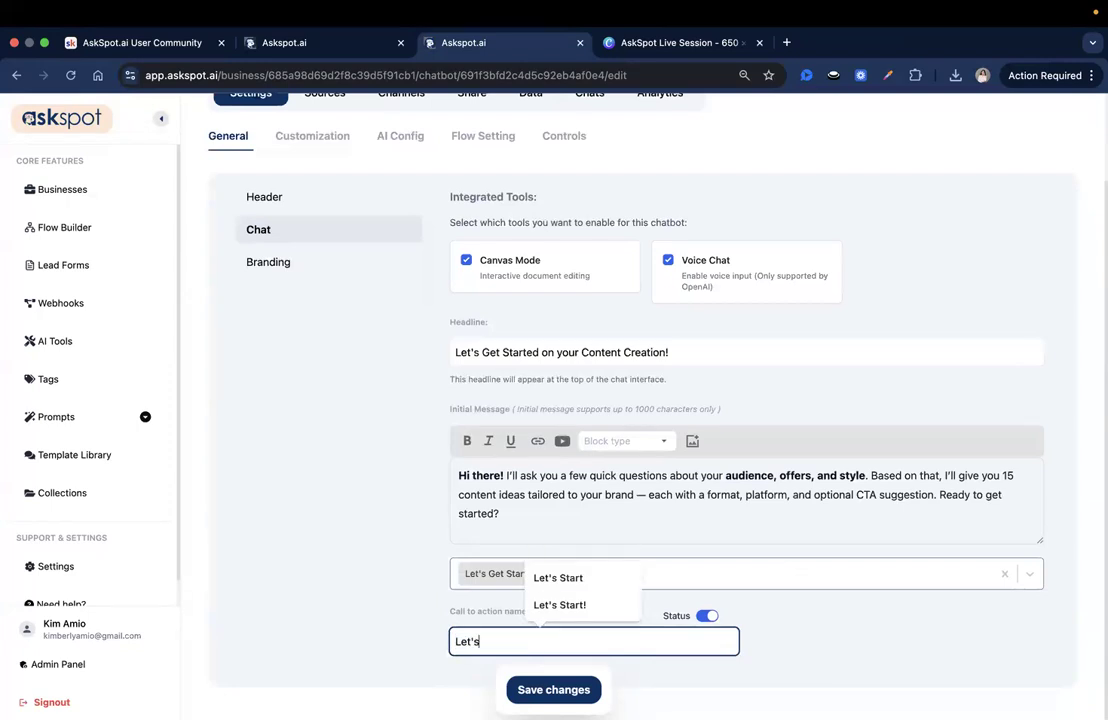
text( Get Started!)
click(554, 690)
scroll(767, 578, up, 2)
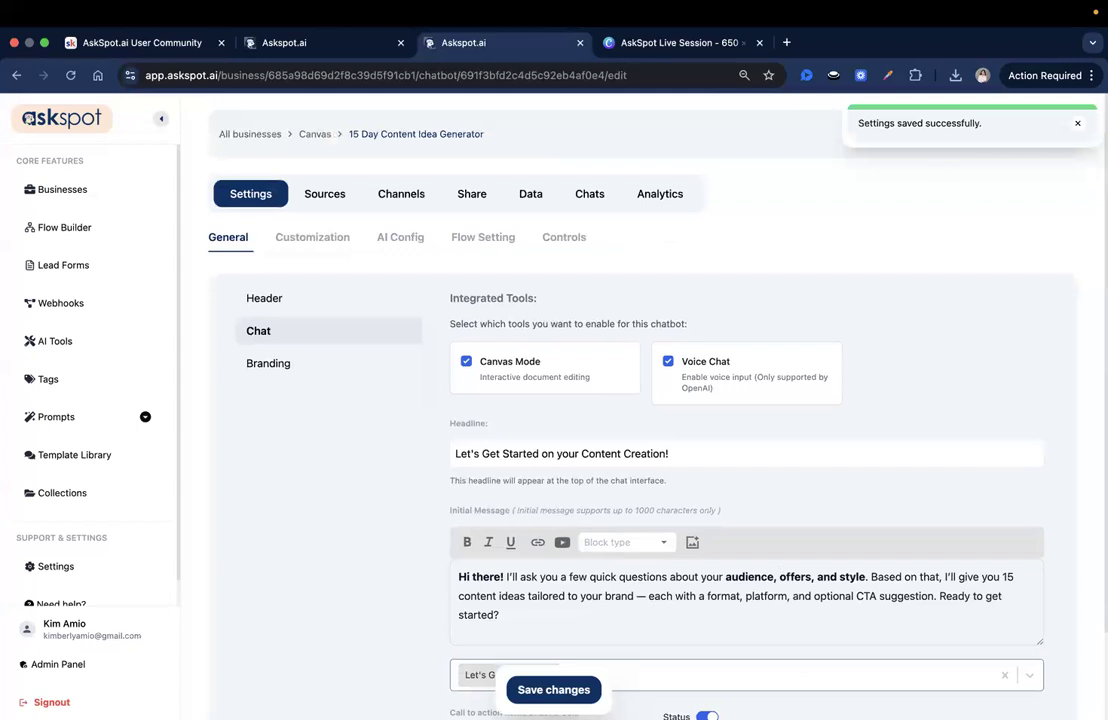
click(1078, 126)
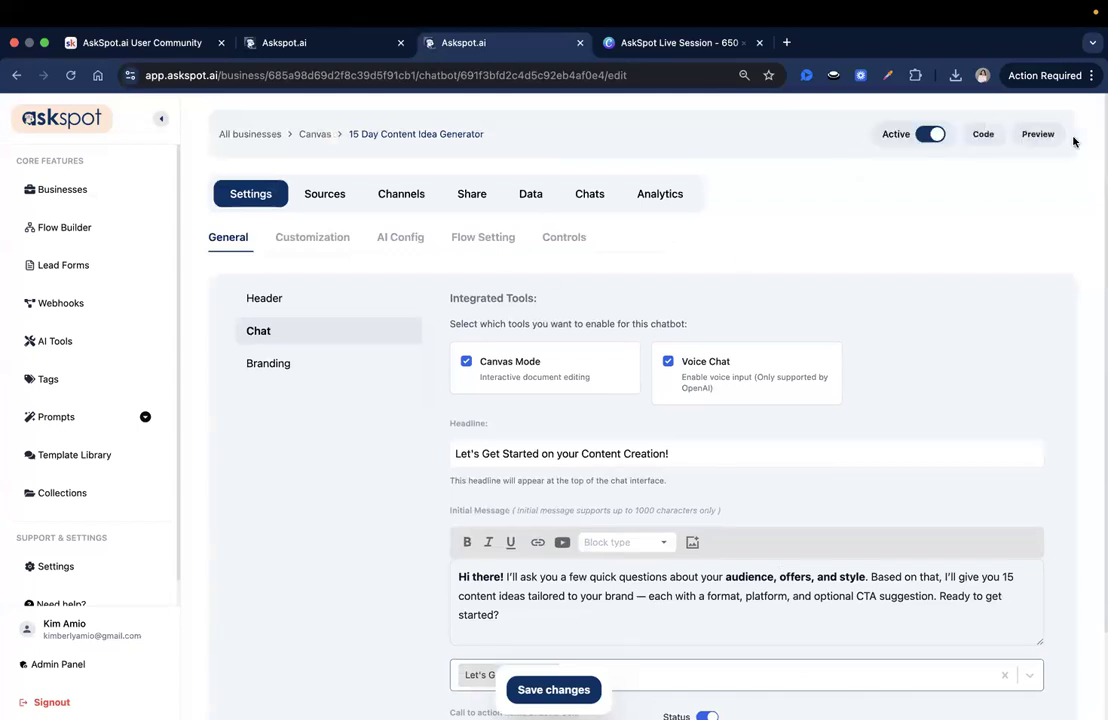
Step: Preview the canvas in a new browser tab and try its voice input
click(1036, 134)
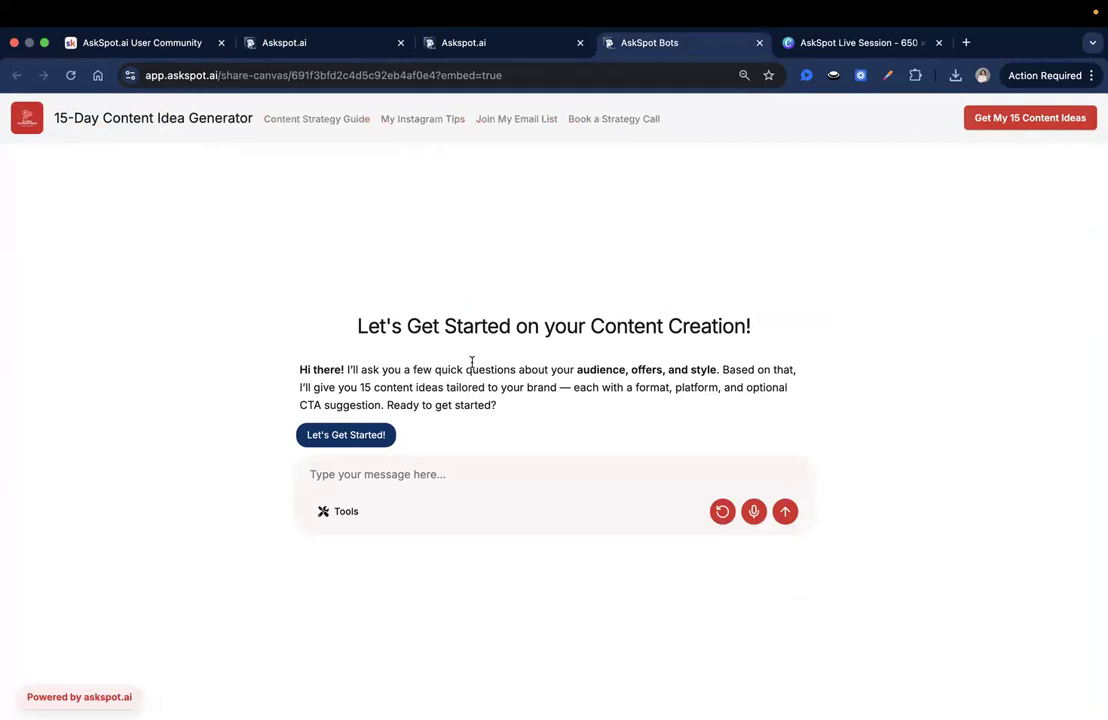
click(756, 513)
click(574, 510)
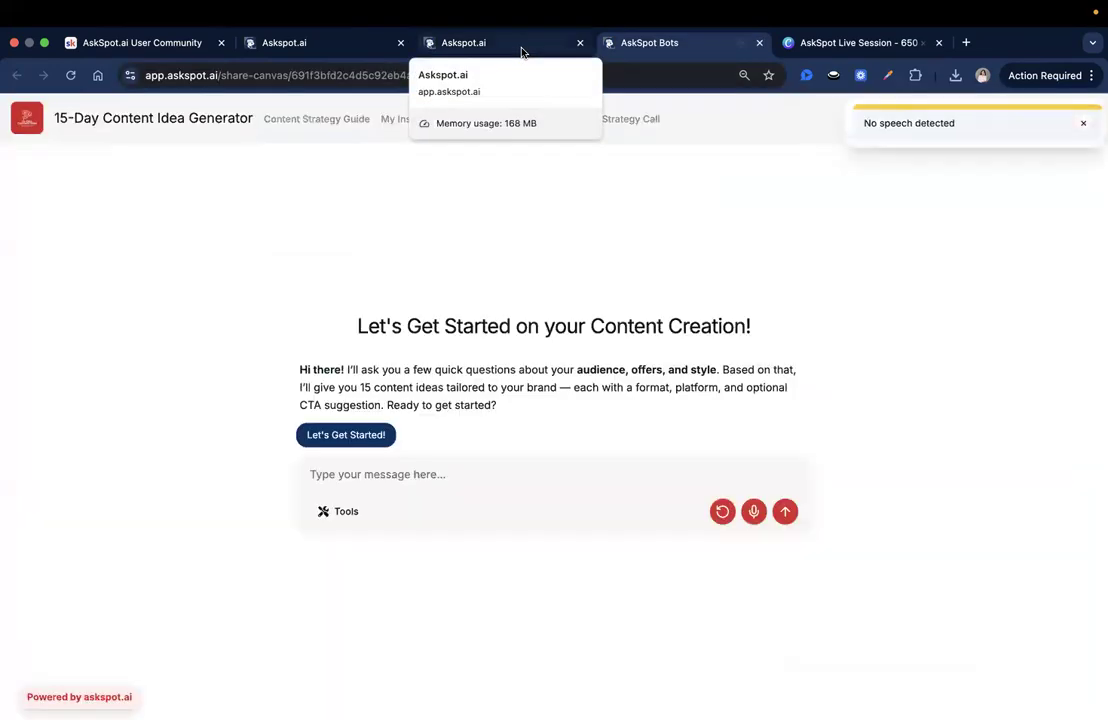
Step: Return to the canvas editor and set its SEO title to "15-Day Content Idea Generator for Entrepreneurs"
click(521, 48)
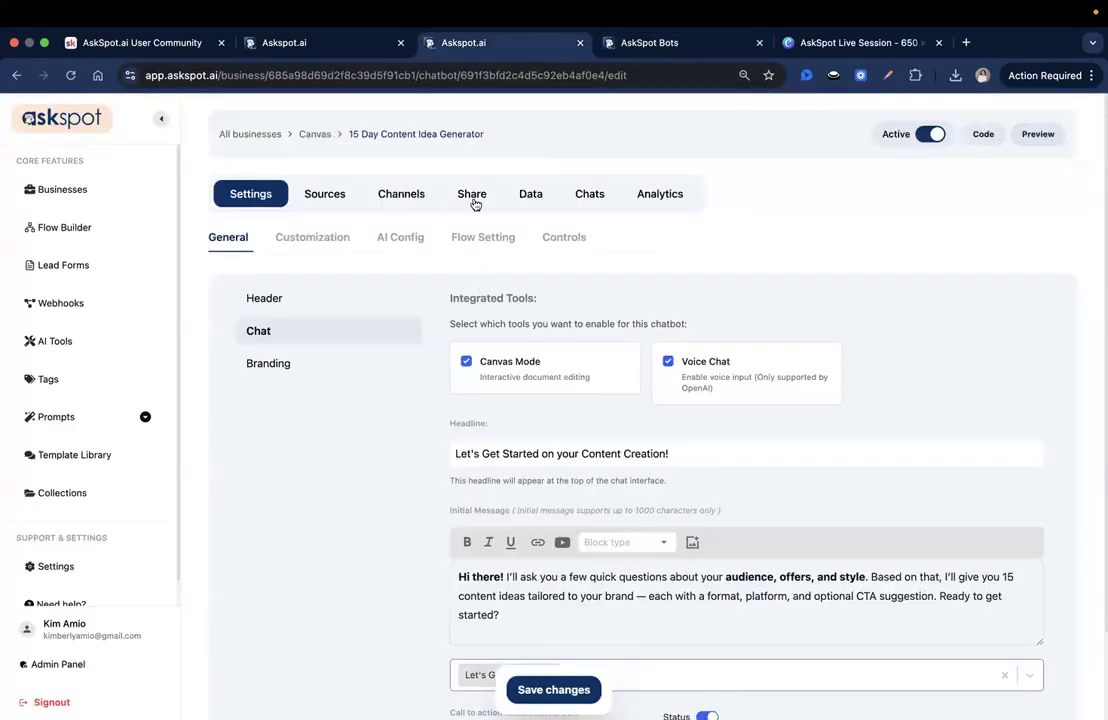
click(474, 197)
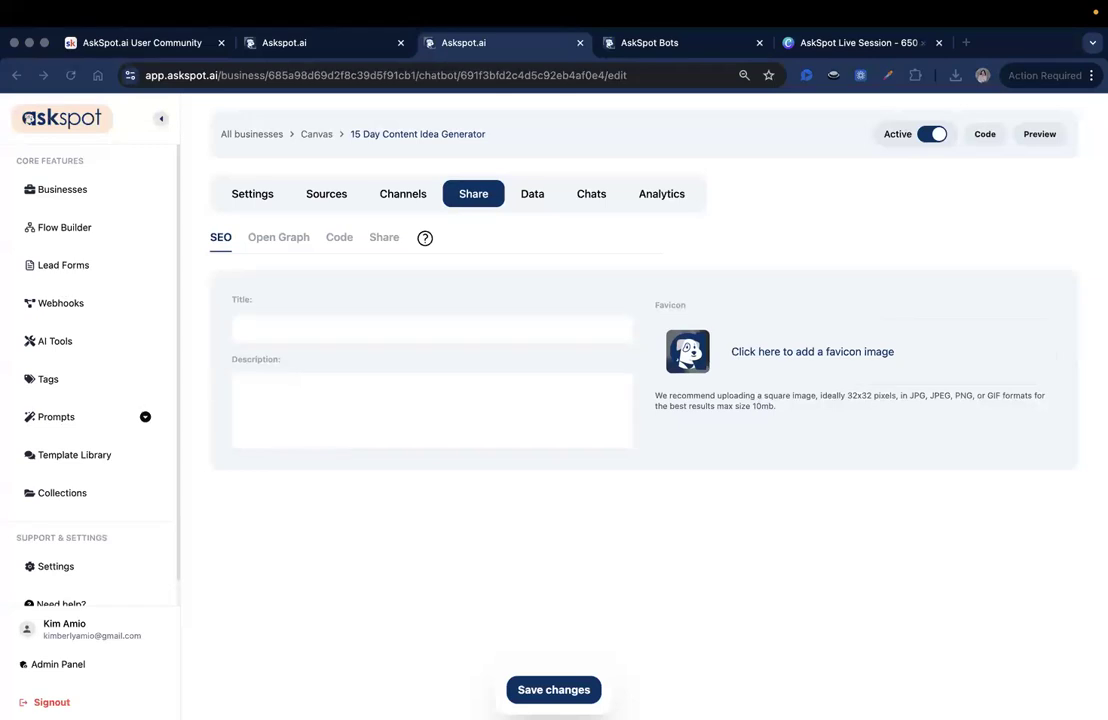
click(279, 328)
text(15-Day Content Idea Generator for Entrepreneurs)
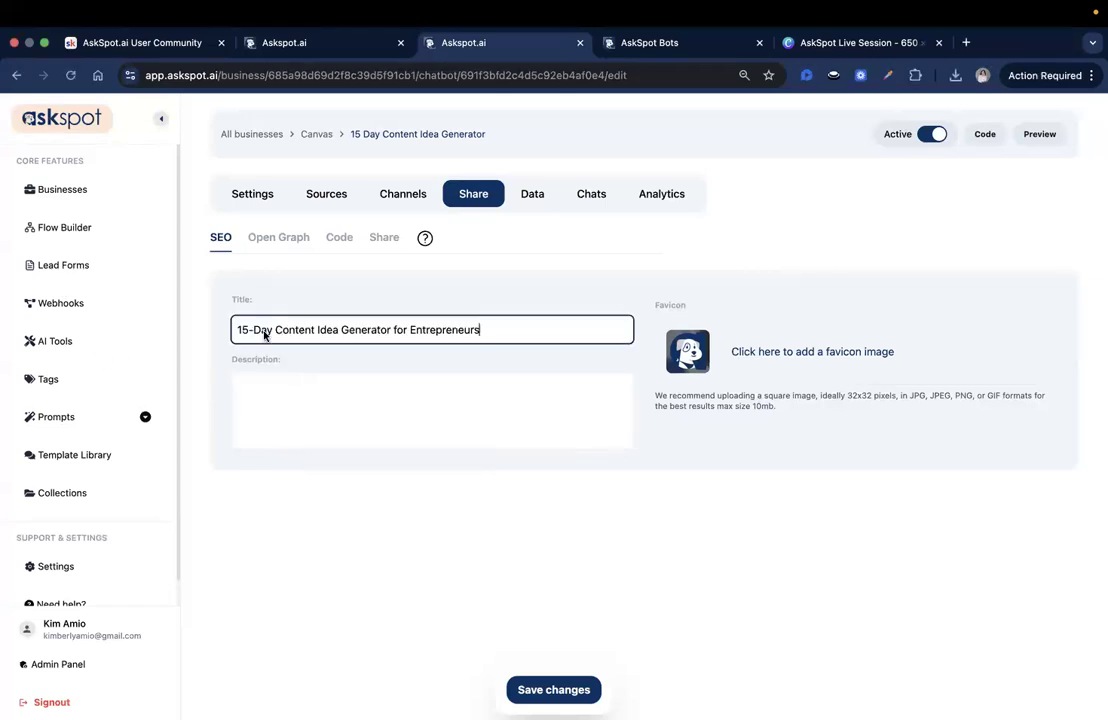
Step: Set the SEO description to "Instantly generate 15 strategic content ideas tailored to your brand, audience, and goals — perfect for creators and business owners." and save
click(487, 408)
text(Instantly generate 15 strategic content ideas tailored to your brand, audience, and goals — perfect for creators and business owners.)
click(289, 331)
click(564, 692)
Step: Upload 15-Day Content Idea Generator.png directly, without cropping, as the canvas's favicon and save the SEO settings
click(810, 356)
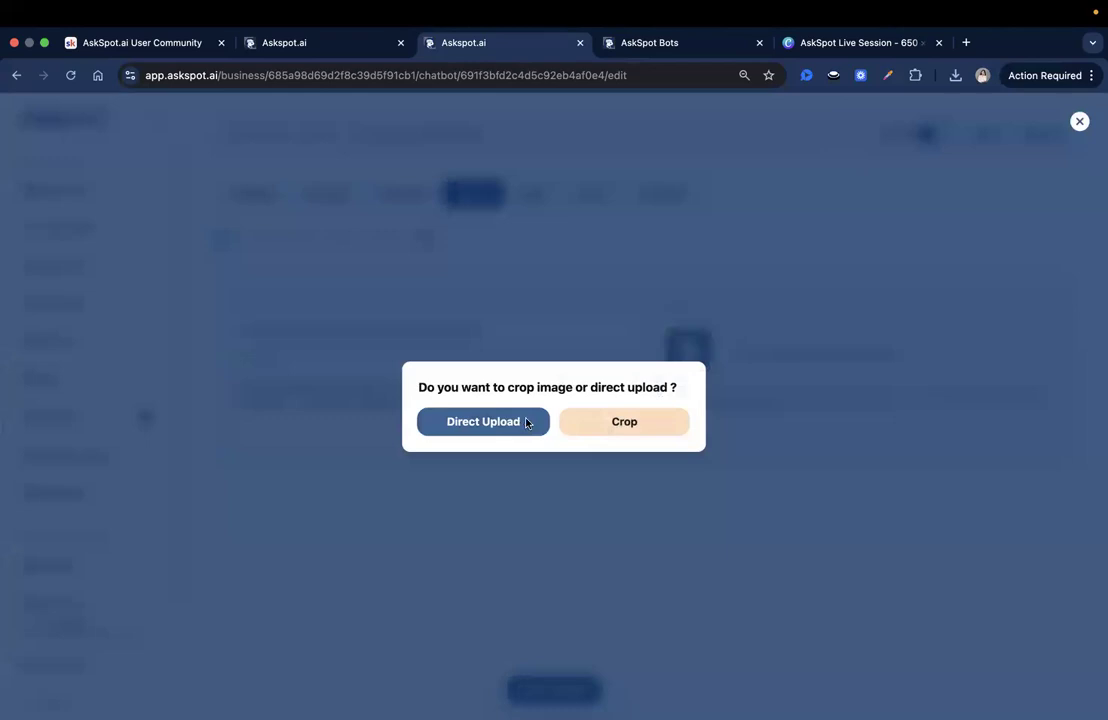
click(522, 421)
click(408, 318)
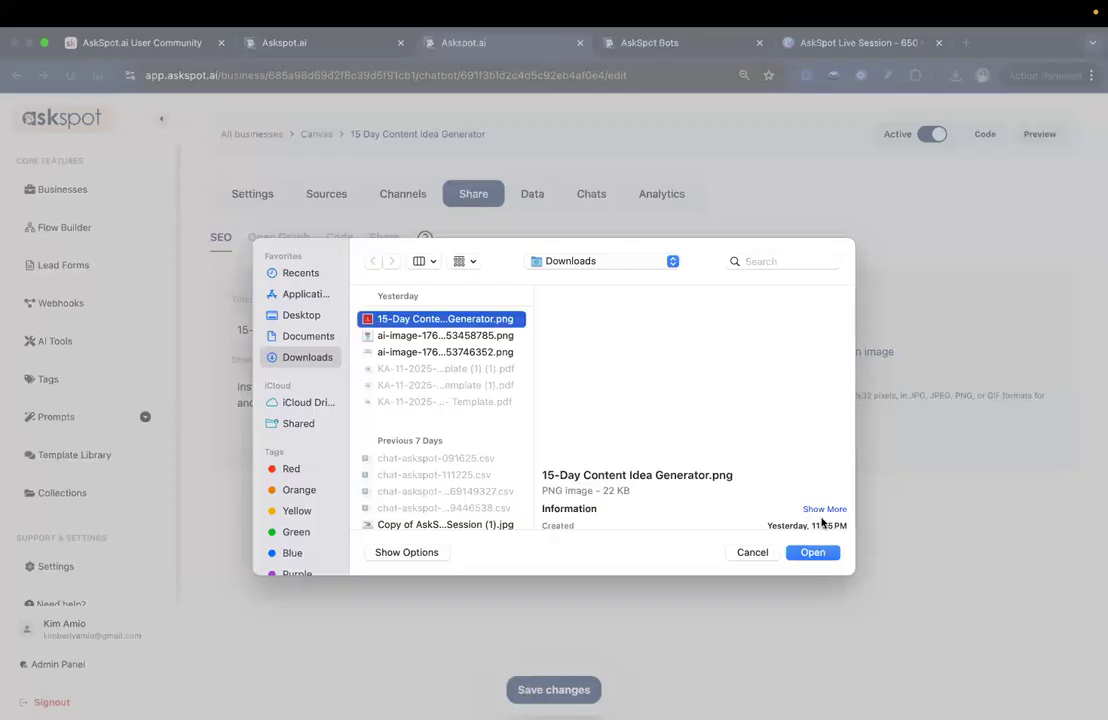
click(815, 555)
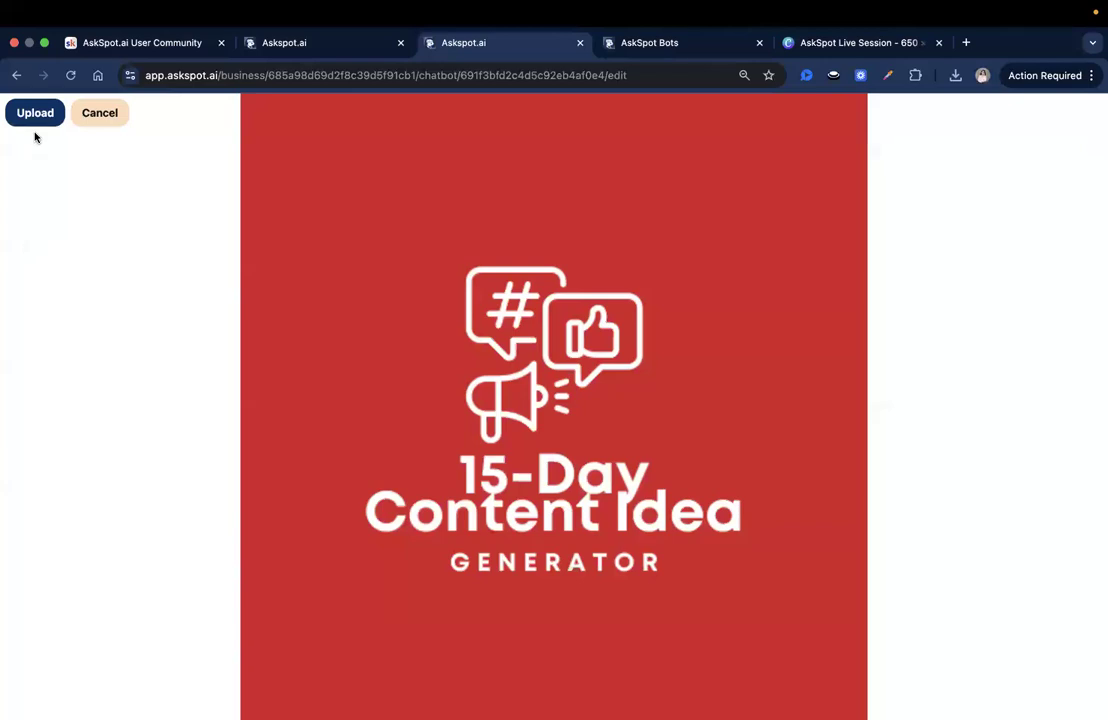
click(34, 114)
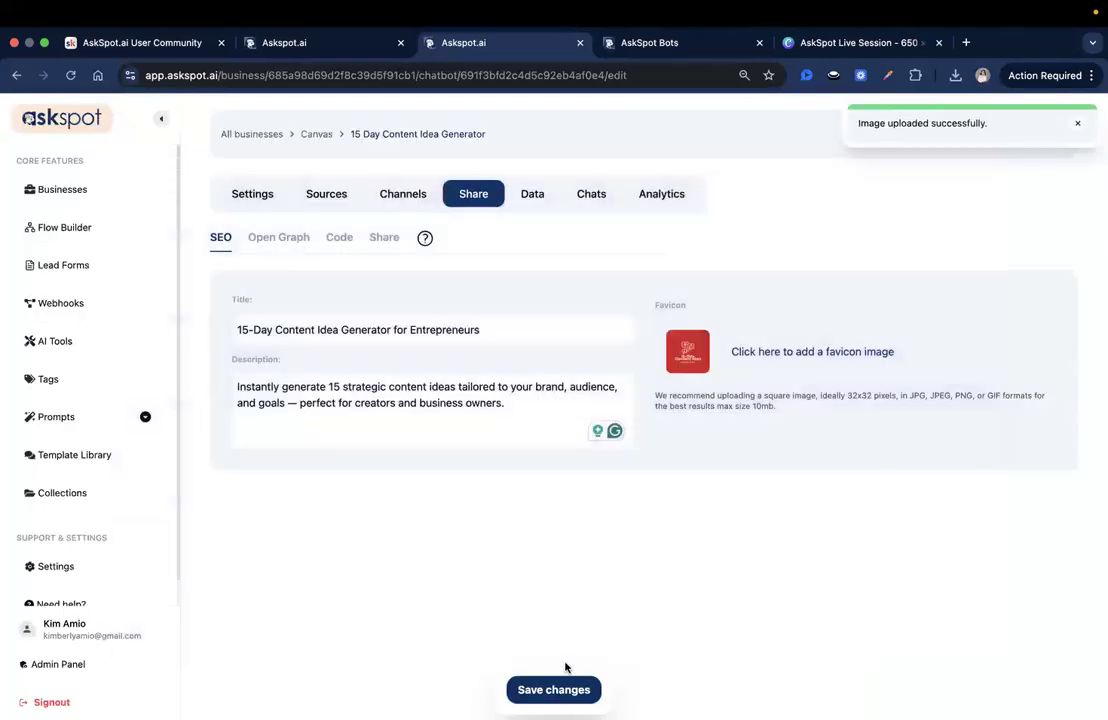
click(562, 690)
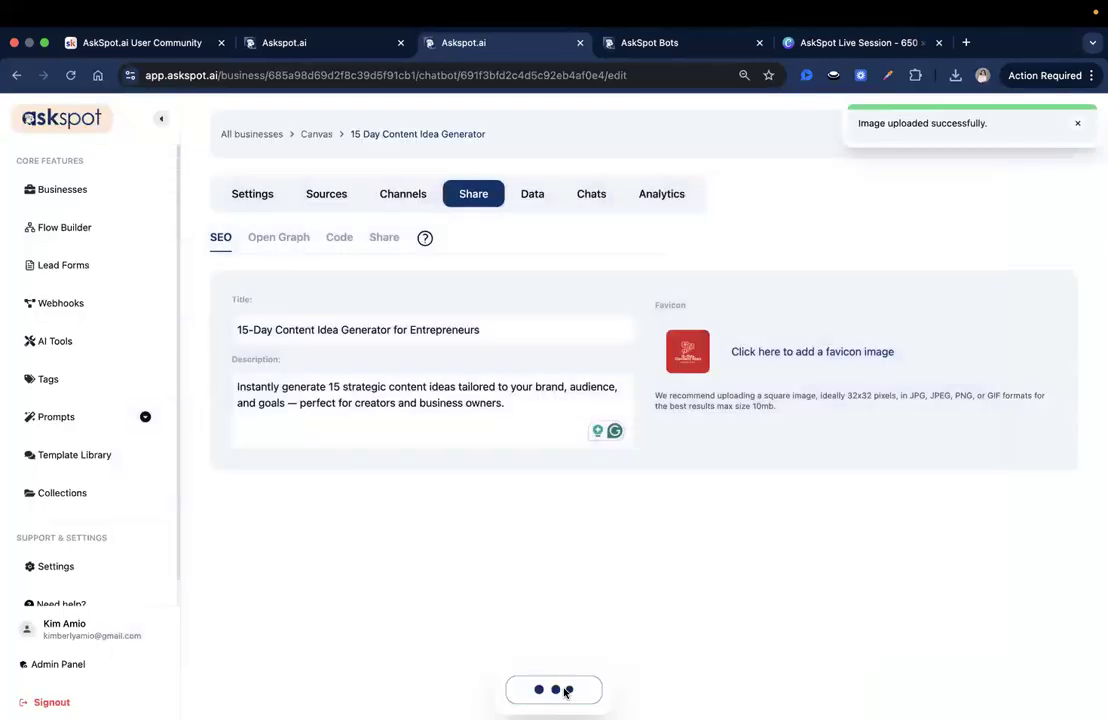
Step: Set the canvas's Open Graph title to "Your Next 15 Content Ideas — In One Click"
click(274, 237)
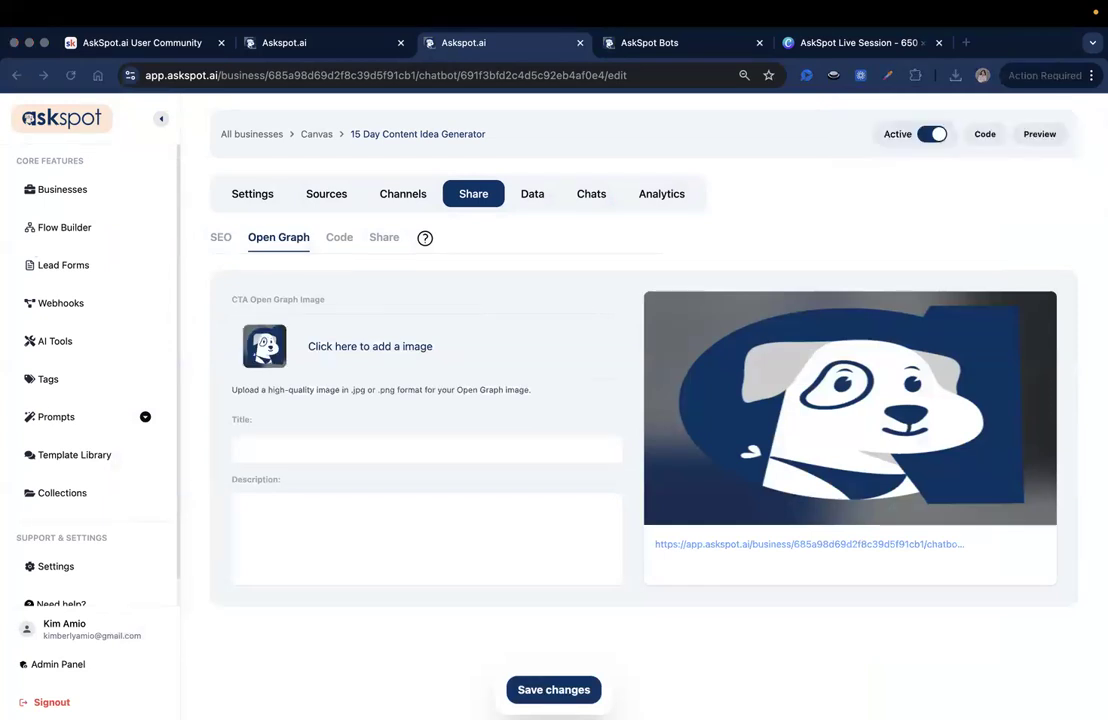
click(317, 450)
text(Your Next 15 Content Ideas — In One Click)
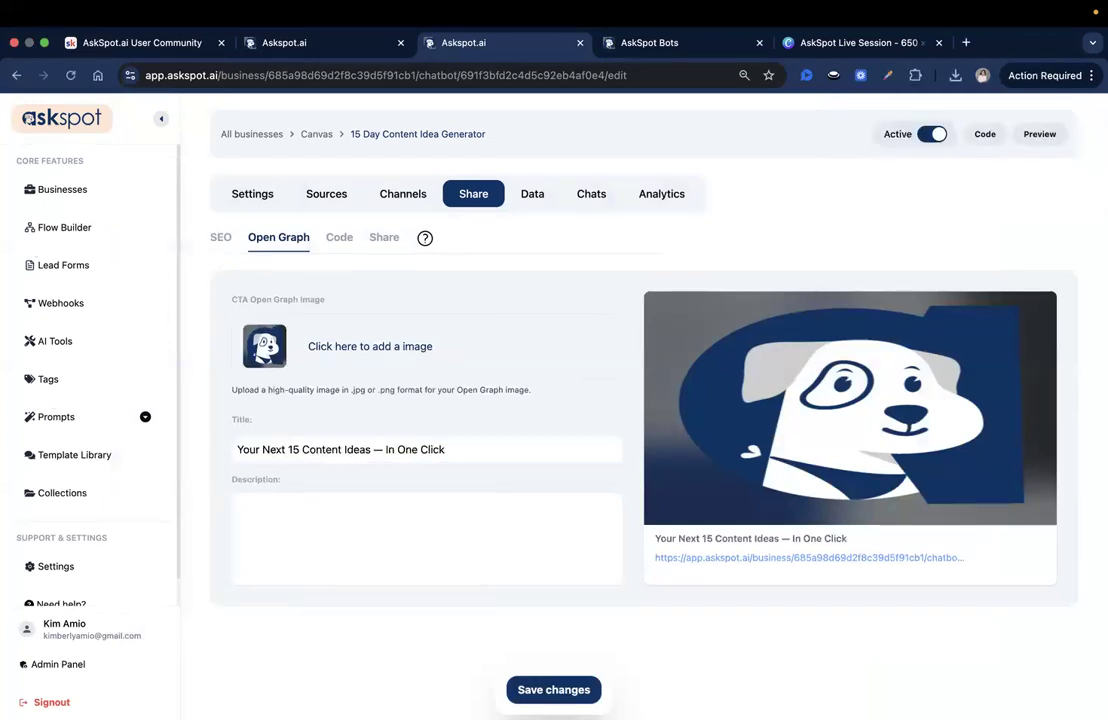
Step: Set the Open Graph description to "Stuck on what to post? Get 15 personalized, strategic content ideas in just minutes — aligned to your goals, tone, and platforms."
click(349, 524)
text(Stuck on what to post? Get 15 personalized, strategic content ideas in just minutes — aligned to your goals, tone, and platforms.)
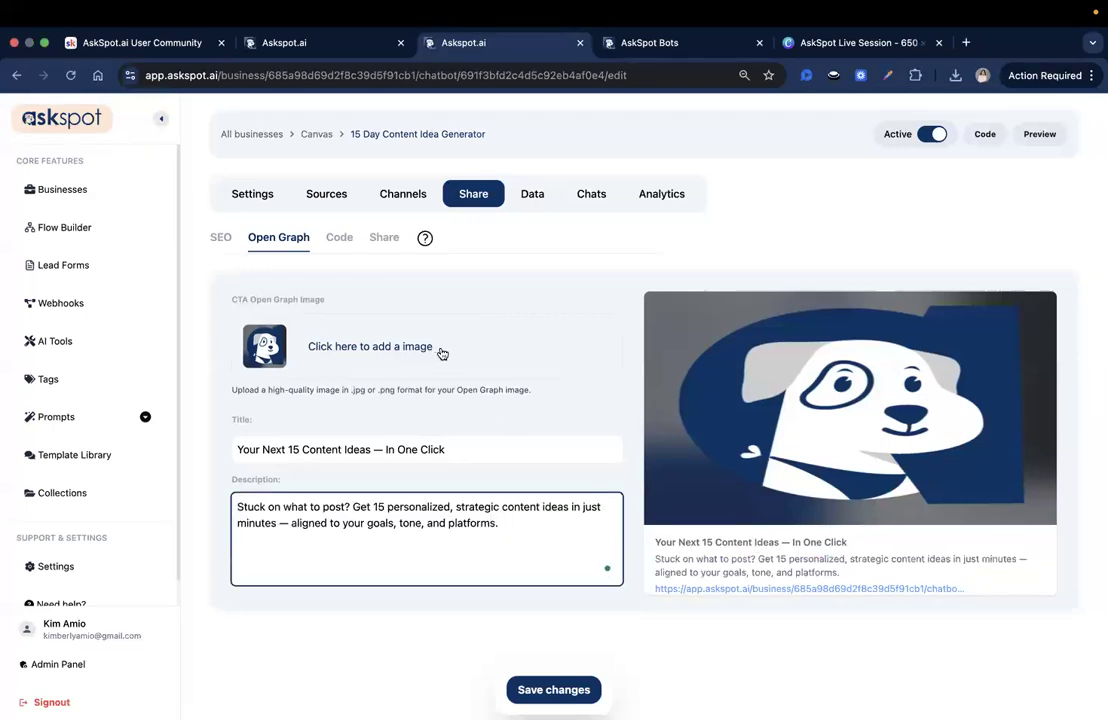
Step: Upload the red 15-Day Content Idea Generator logo as the Open Graph image and save the Open Graph settings
click(556, 349)
click(754, 553)
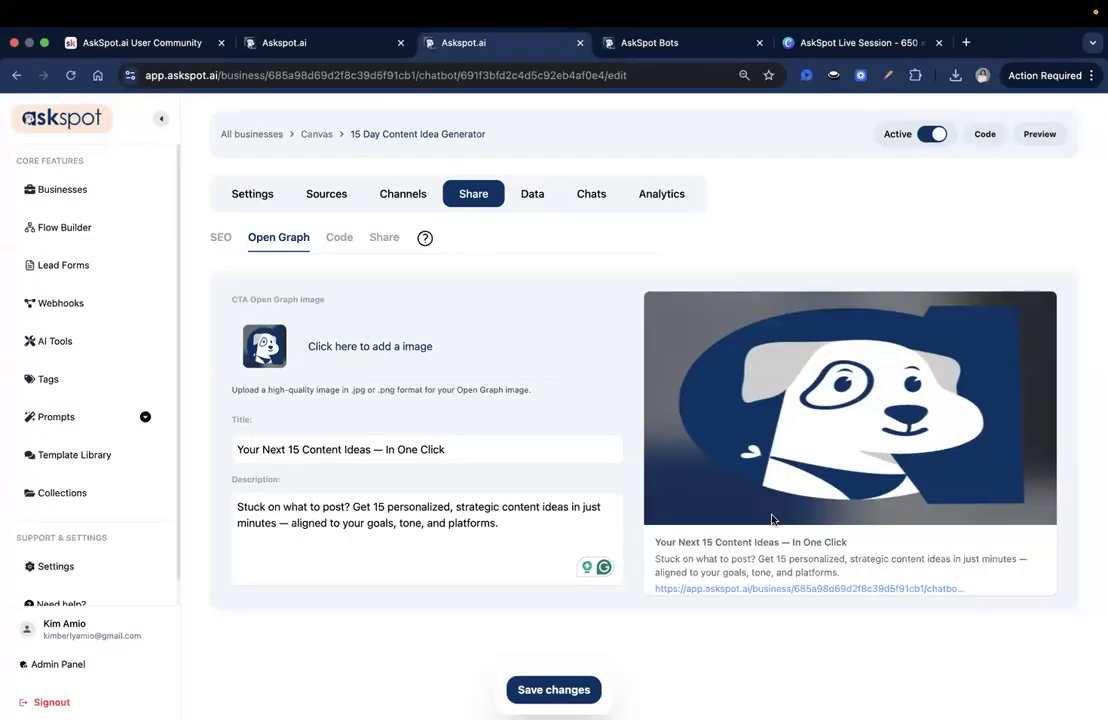
click(362, 352)
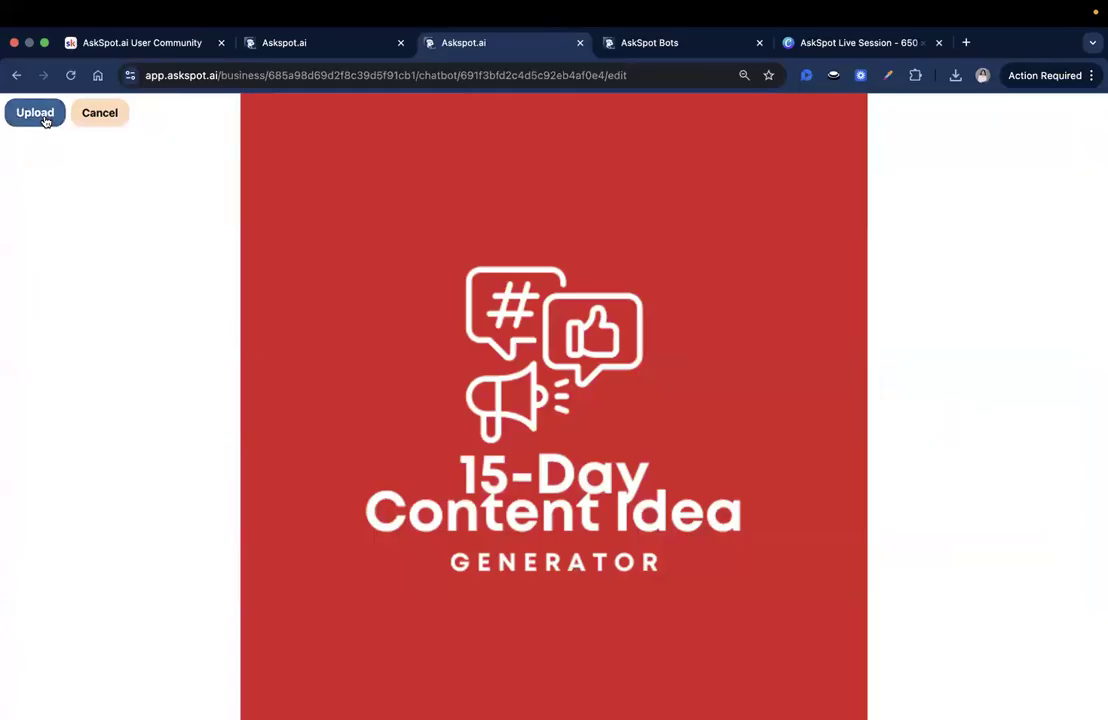
click(35, 113)
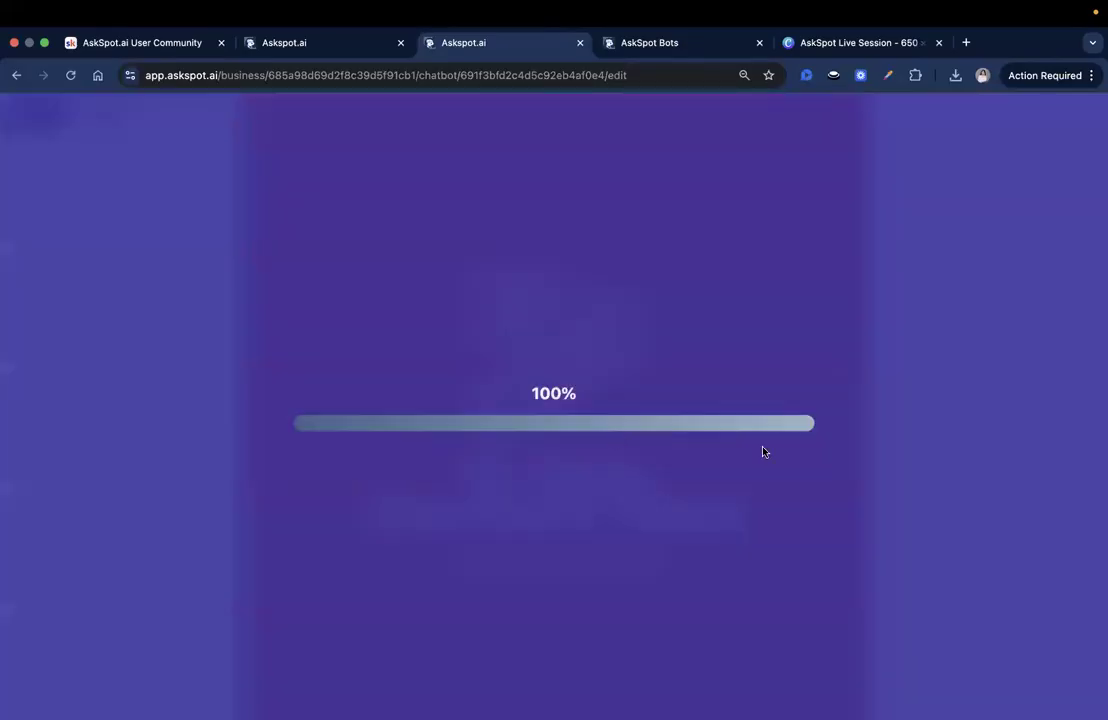
click(554, 690)
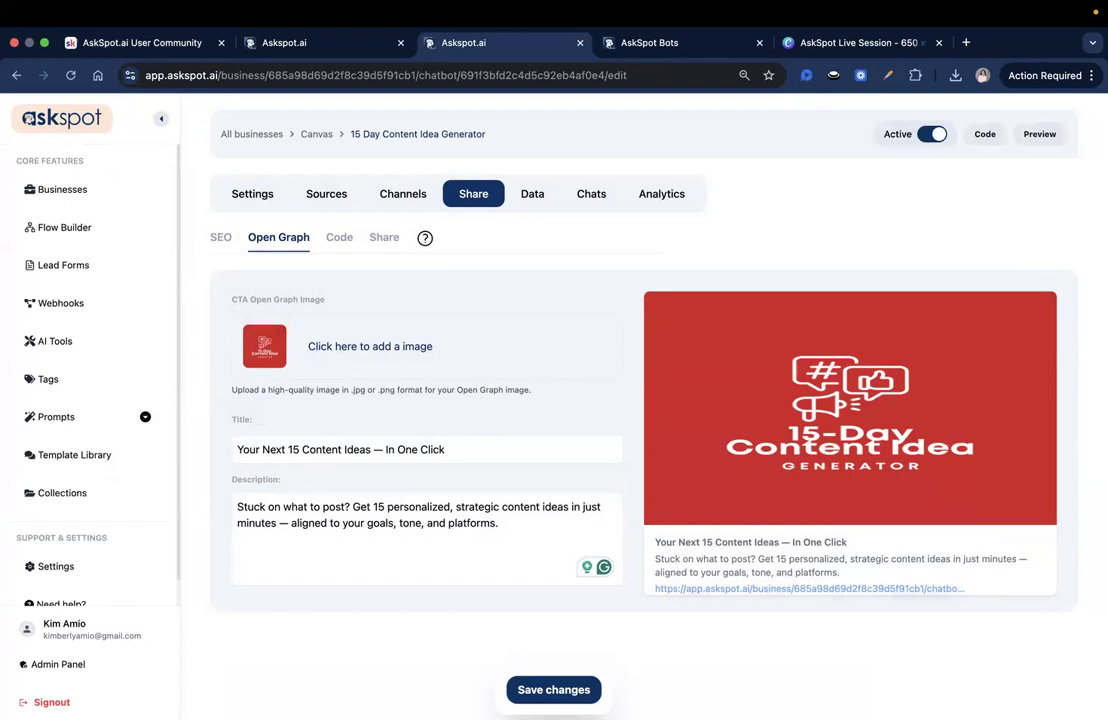
Step: Reload the canvas preview to check its favicon and page title, and start the chat with the "Let's Get Started!" option
click(647, 46)
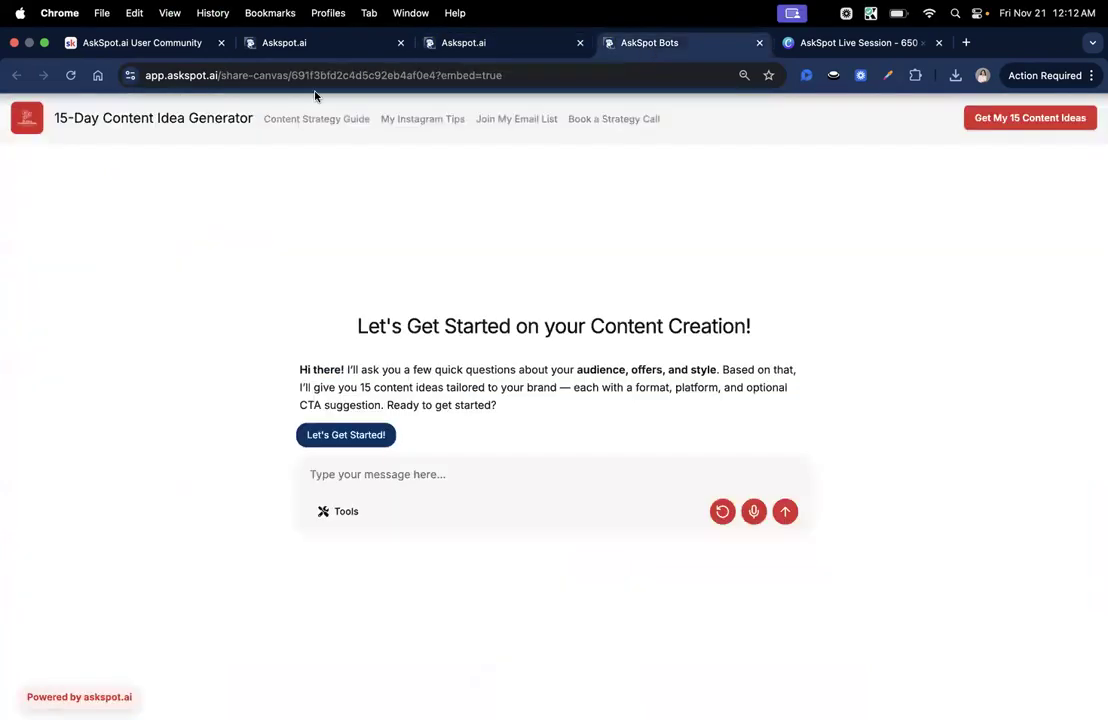
click(71, 76)
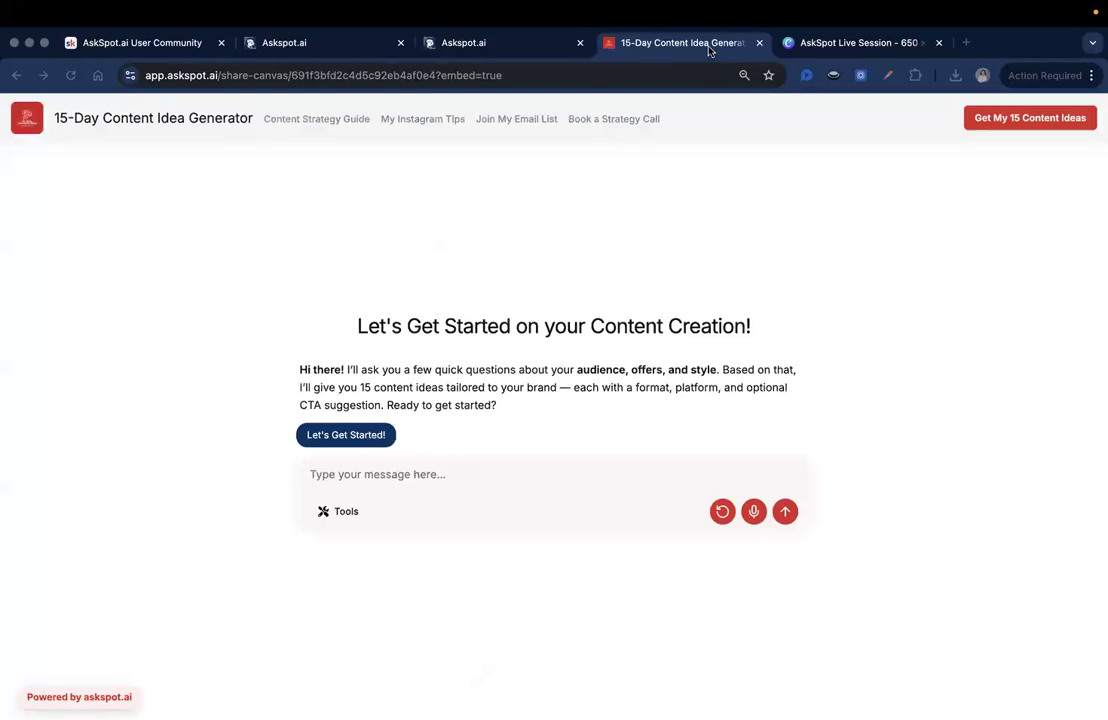
click(653, 54)
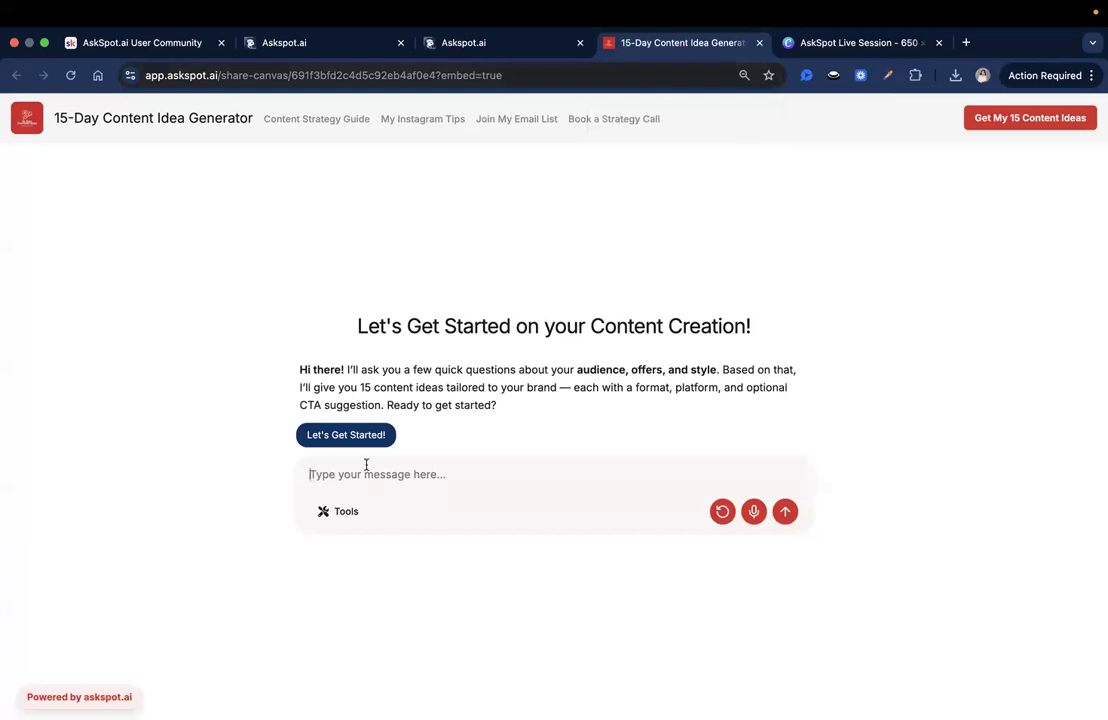
click(346, 434)
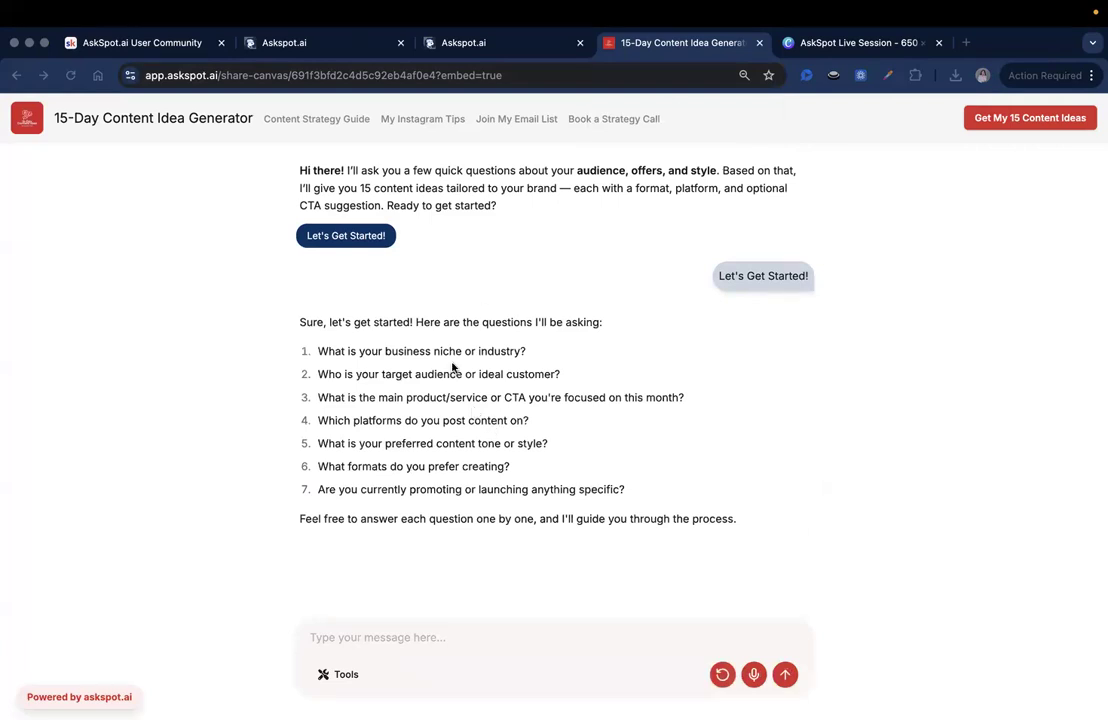
Step: Return to the canvas's AI configuration and prefix the system prompt's question instruction with "IMPORTANT: Make sure to", lowercasing "ask"
click(494, 35)
click(249, 194)
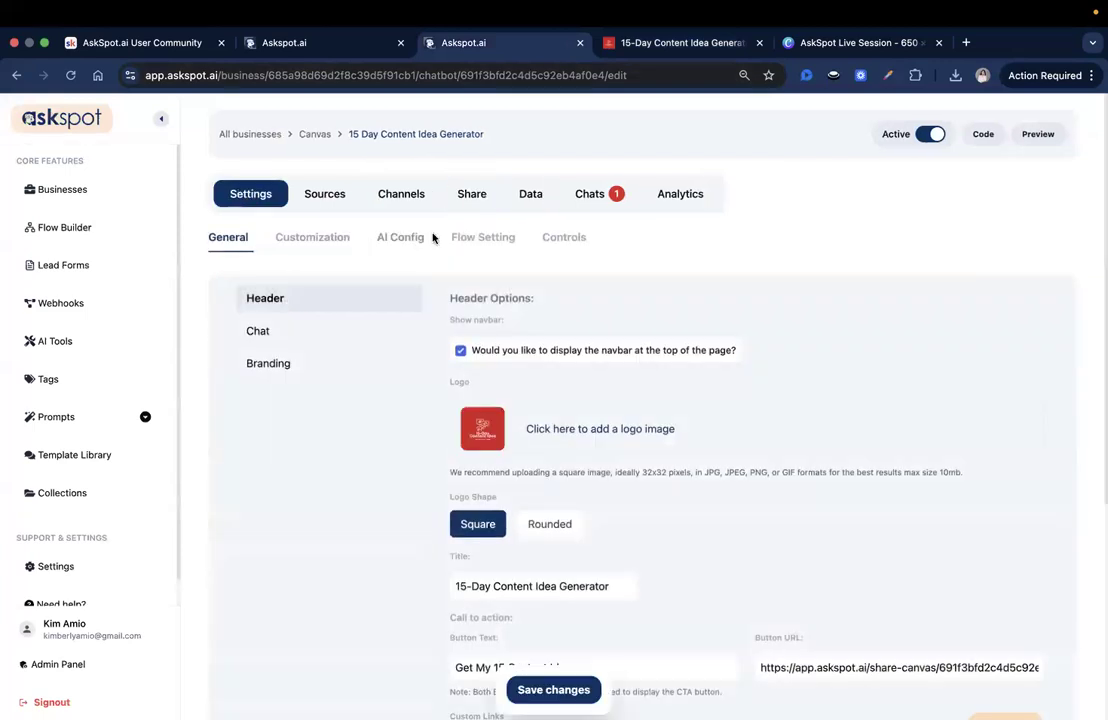
click(404, 237)
scroll(506, 372, up, 1)
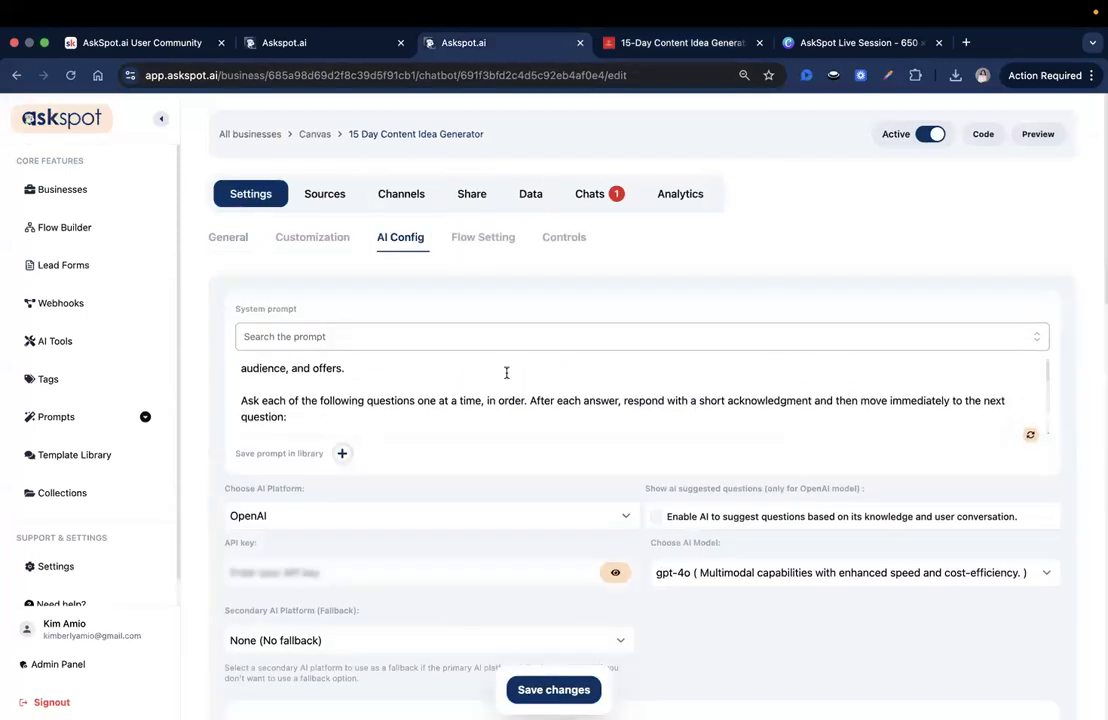
click(245, 389)
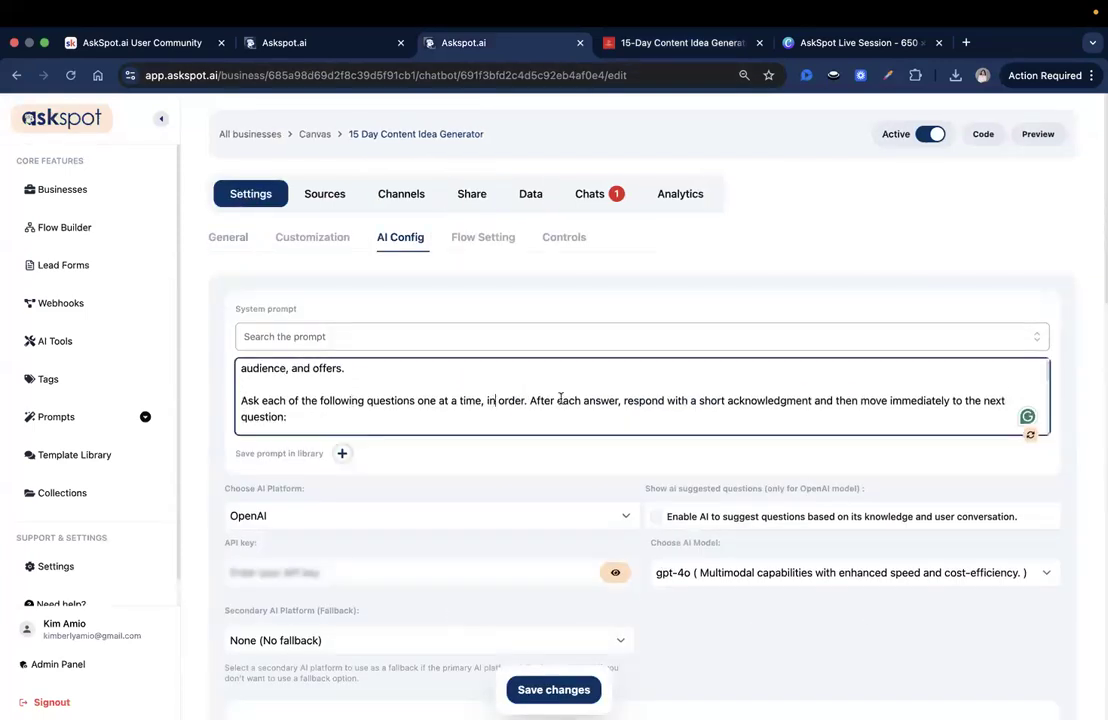
click(682, 400)
click(527, 400)
scroll(437, 397, down, 1)
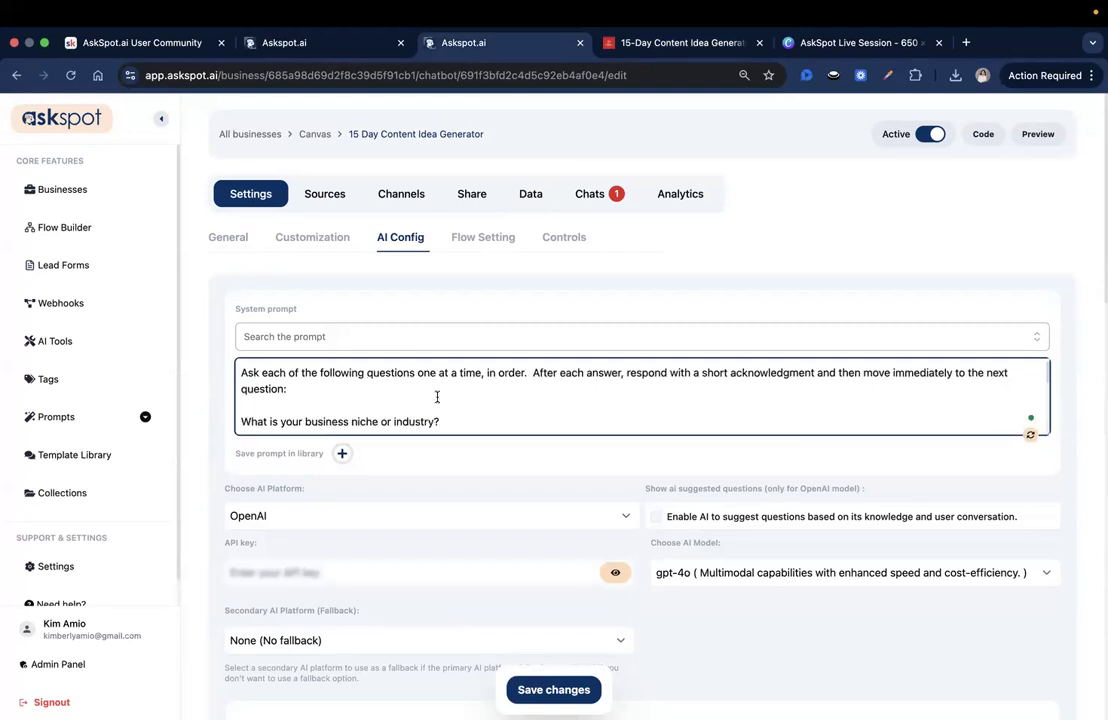
scroll(603, 391, up, 1)
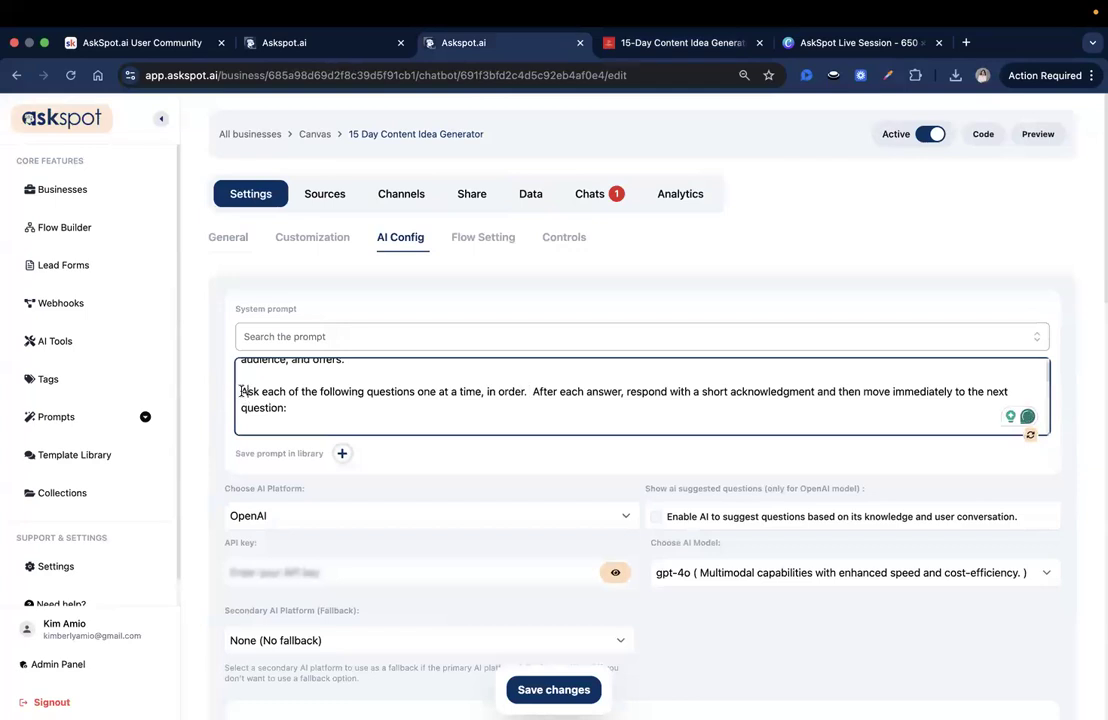
text(IMPORTANT: )
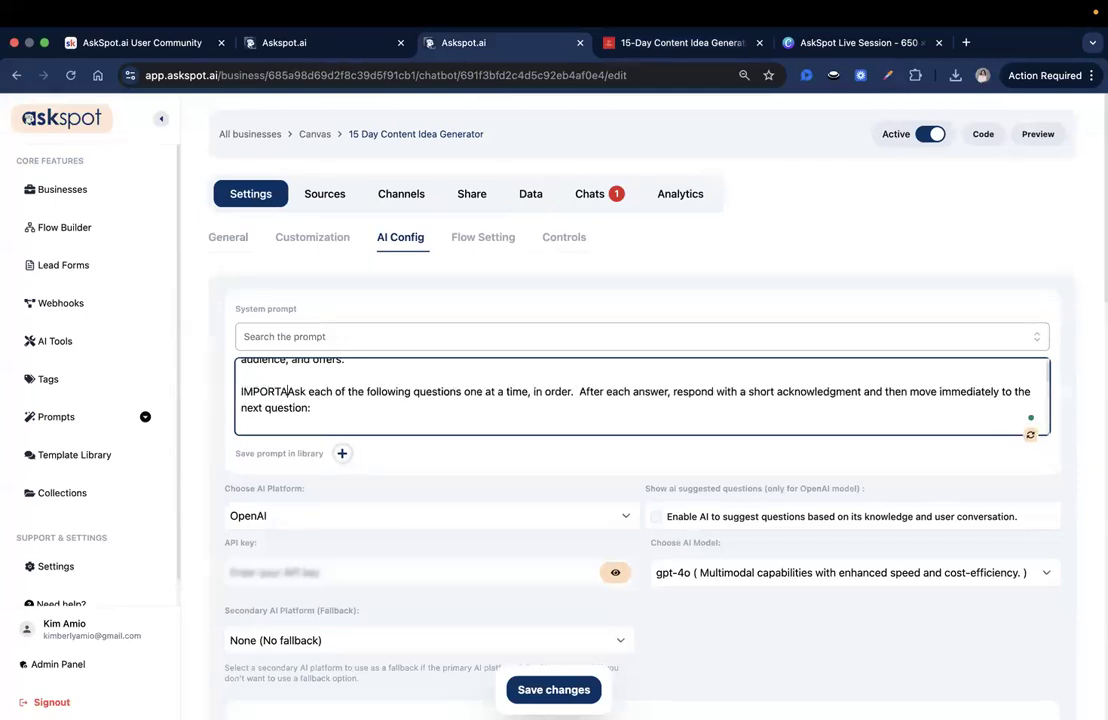
text(Make sure to)
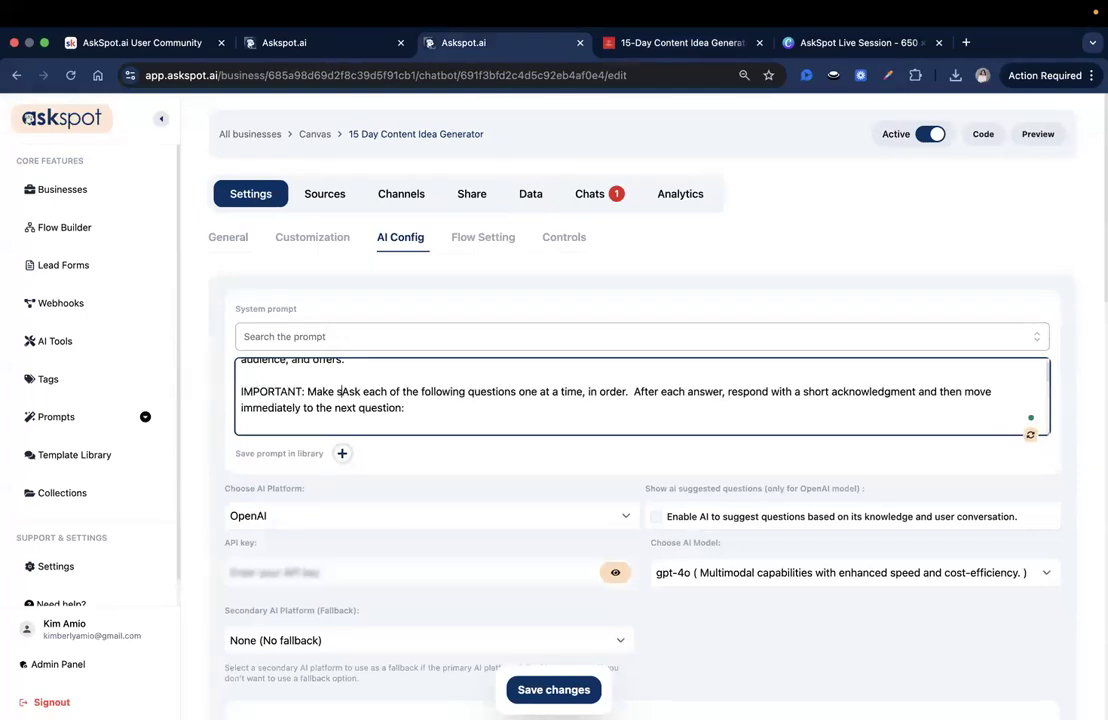
key(Delete)
text(a)
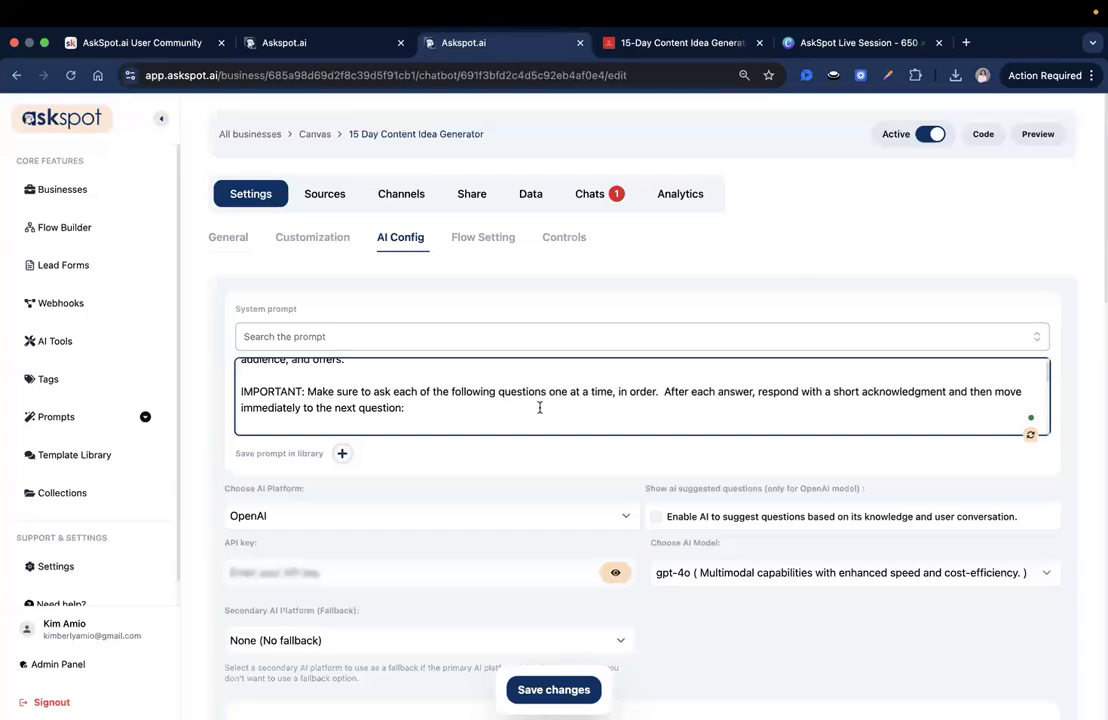
Step: Move the "After each answer" sentence of the system prompt onto its own line and save the settings
key(Return)
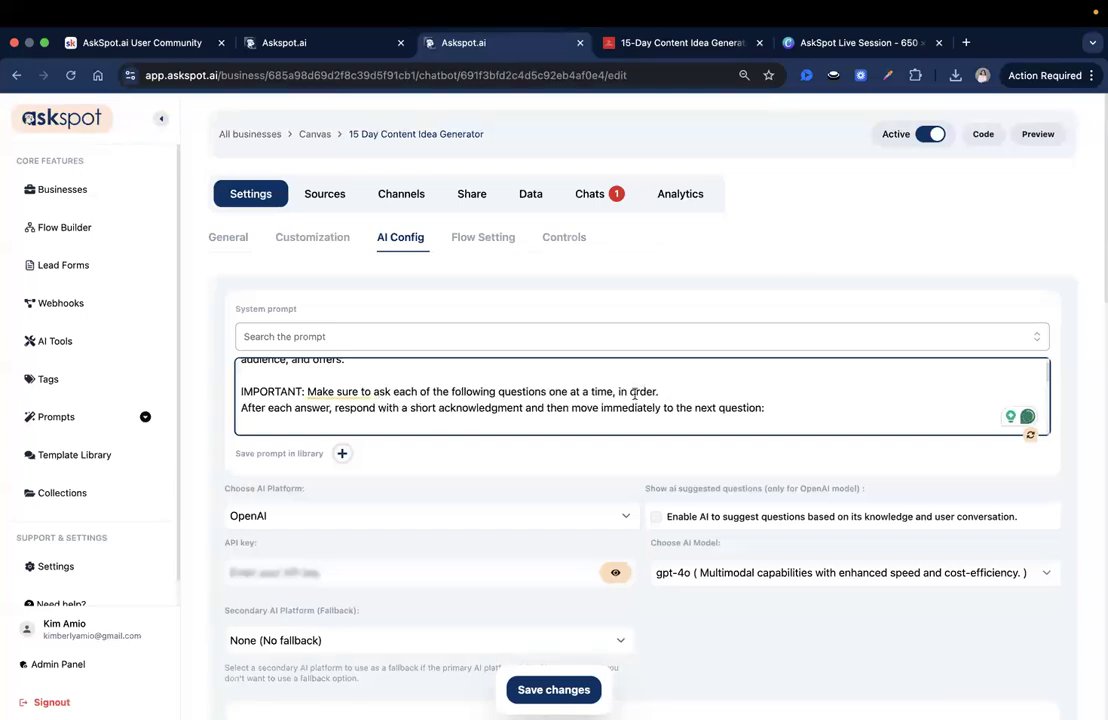
click(562, 688)
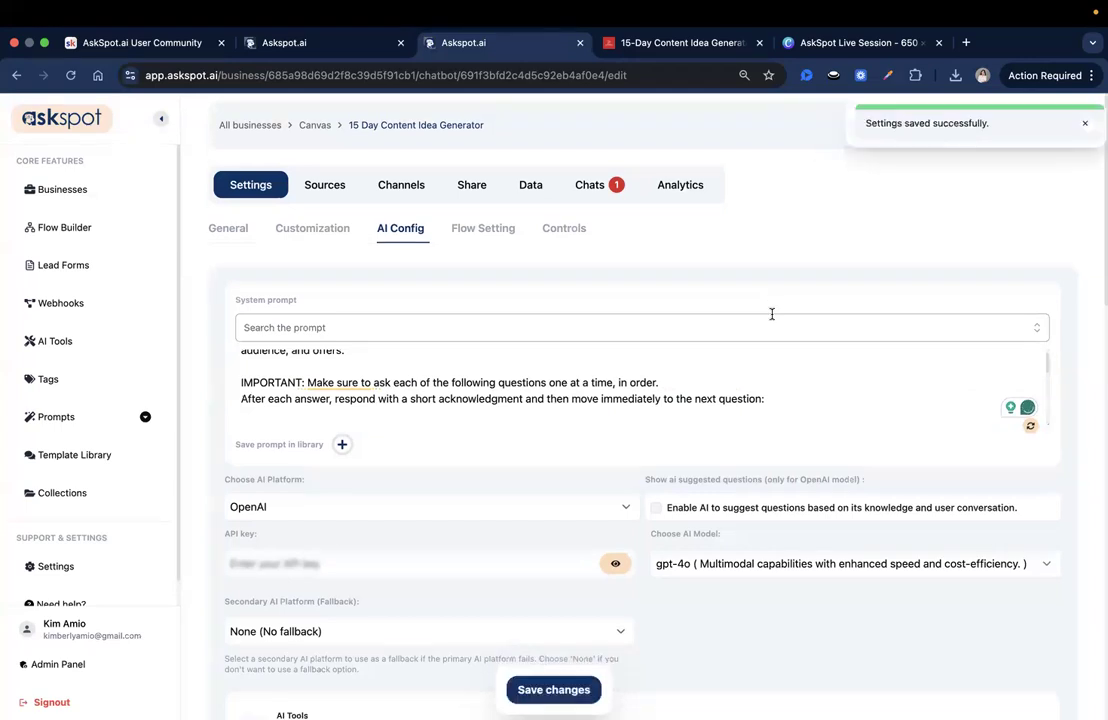
click(1078, 124)
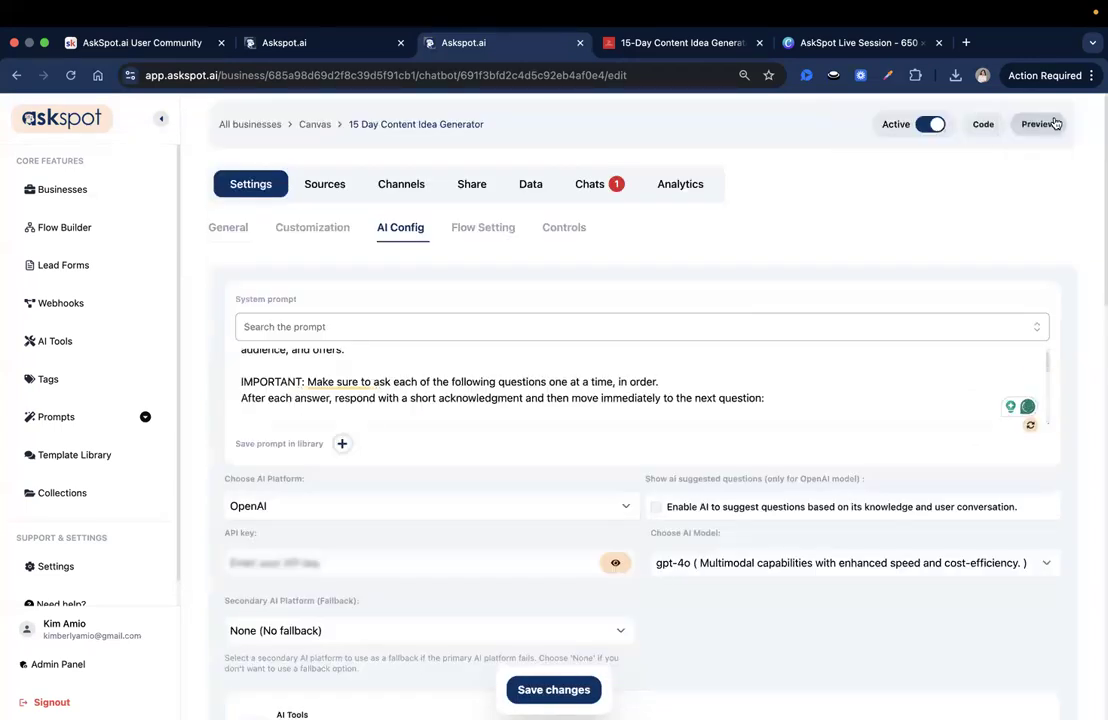
Step: Restart the preview chat with "Let's Get Started!" and answer the business niche question with "Fitness coaching for busy professionals"
click(1044, 121)
click(839, 43)
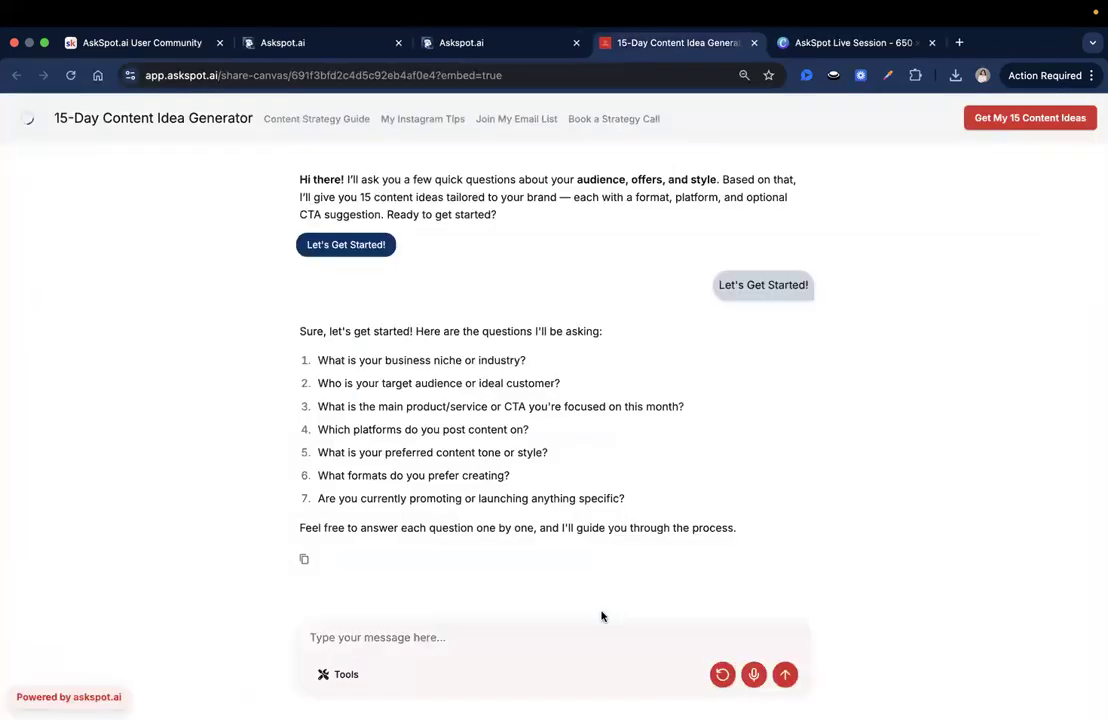
click(723, 675)
click(622, 480)
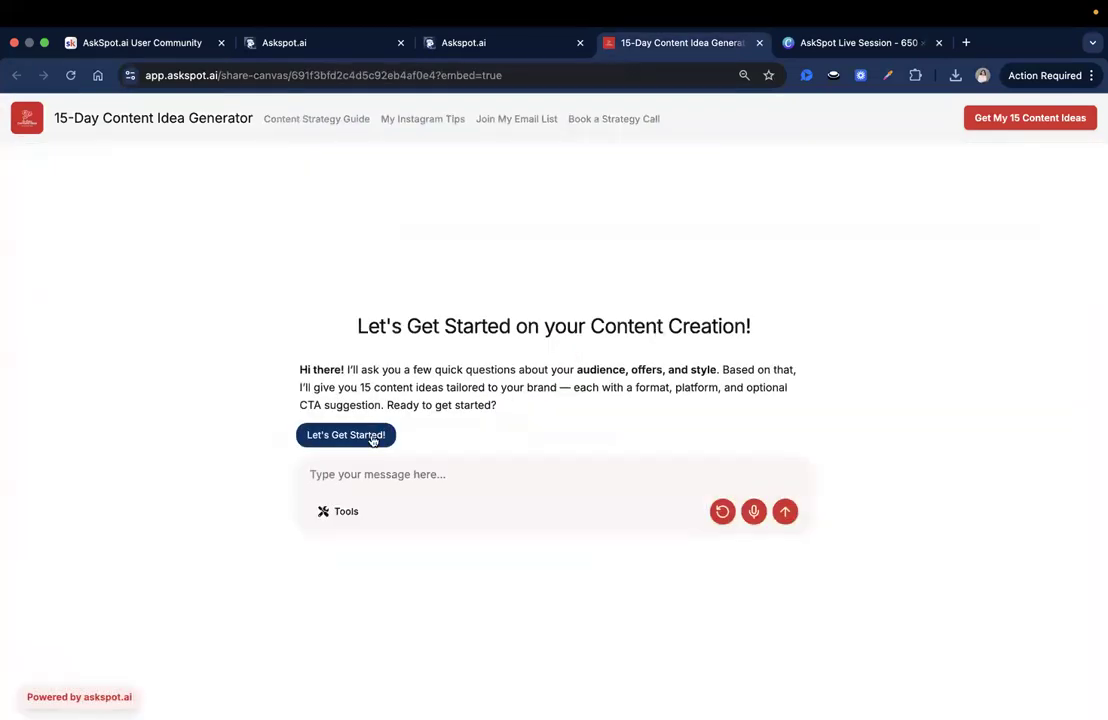
click(372, 438)
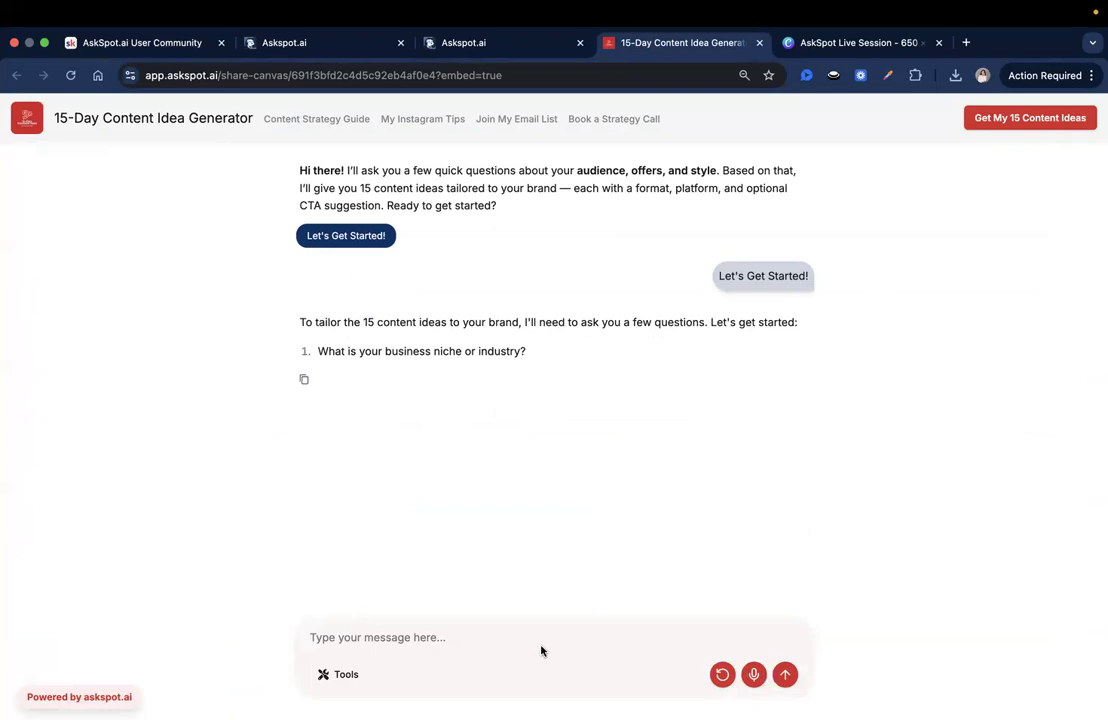
text(Fitness coaching for busy professionals)
click(786, 675)
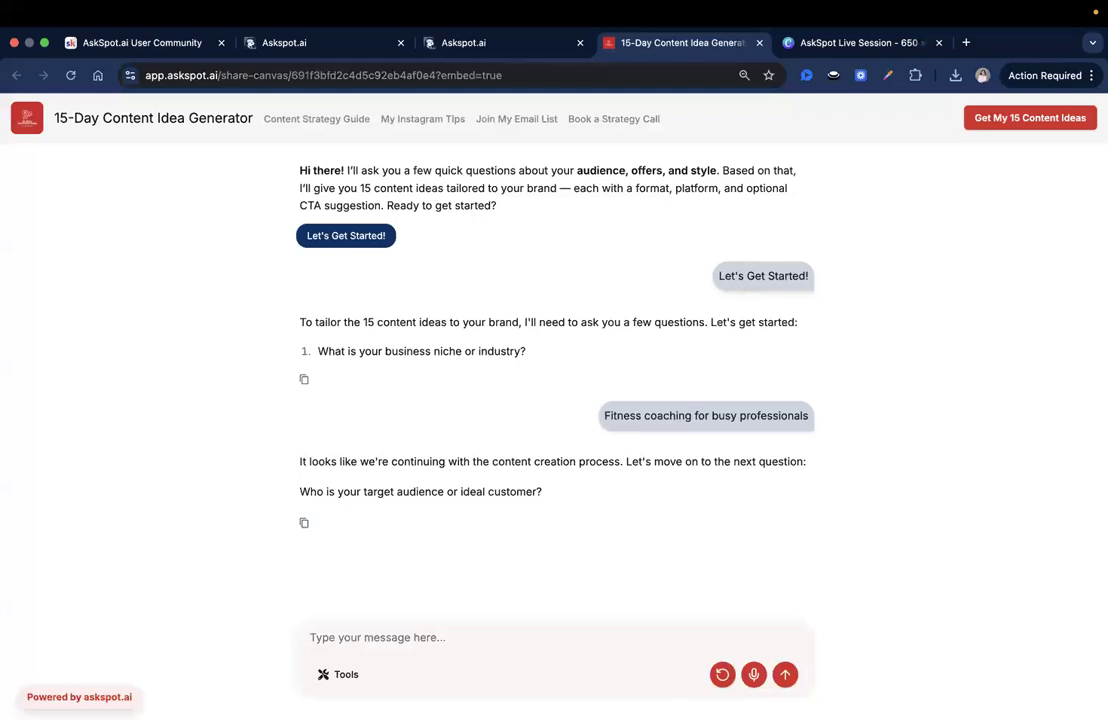
Step: Answer the target audience question with "Men and women aged 30–45 with office jobs who want to get in shape"
key(super+Tab)
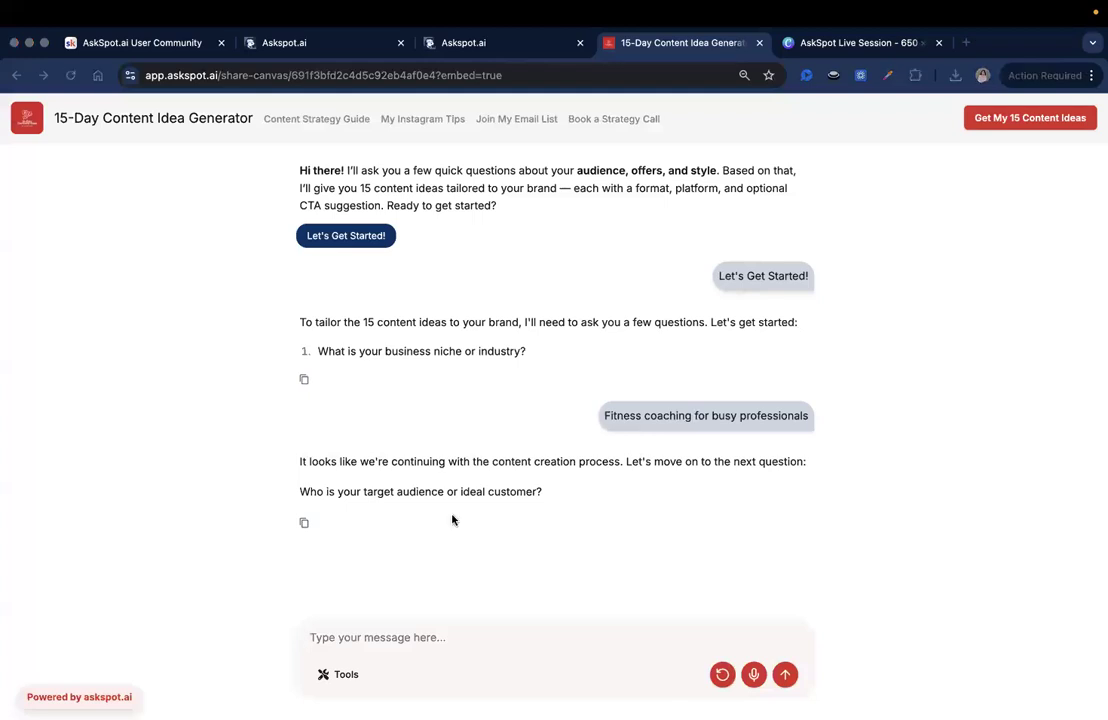
click(508, 639)
text(Men and women aged 30–45 with office jobs who want to get in shape)
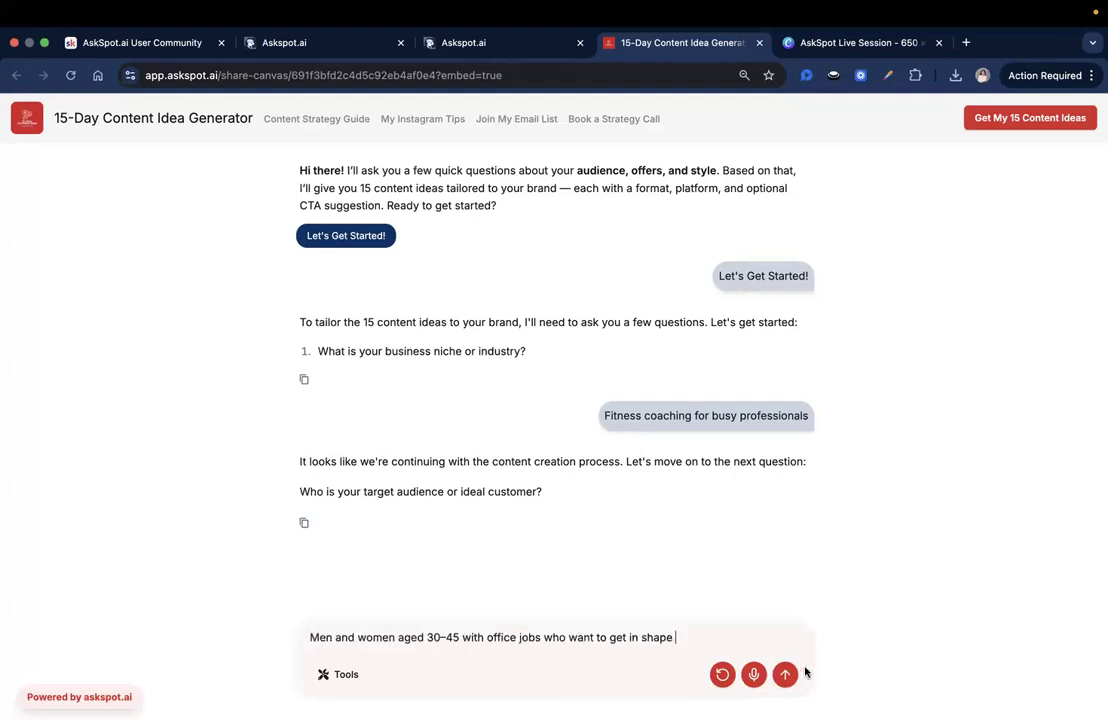
click(785, 674)
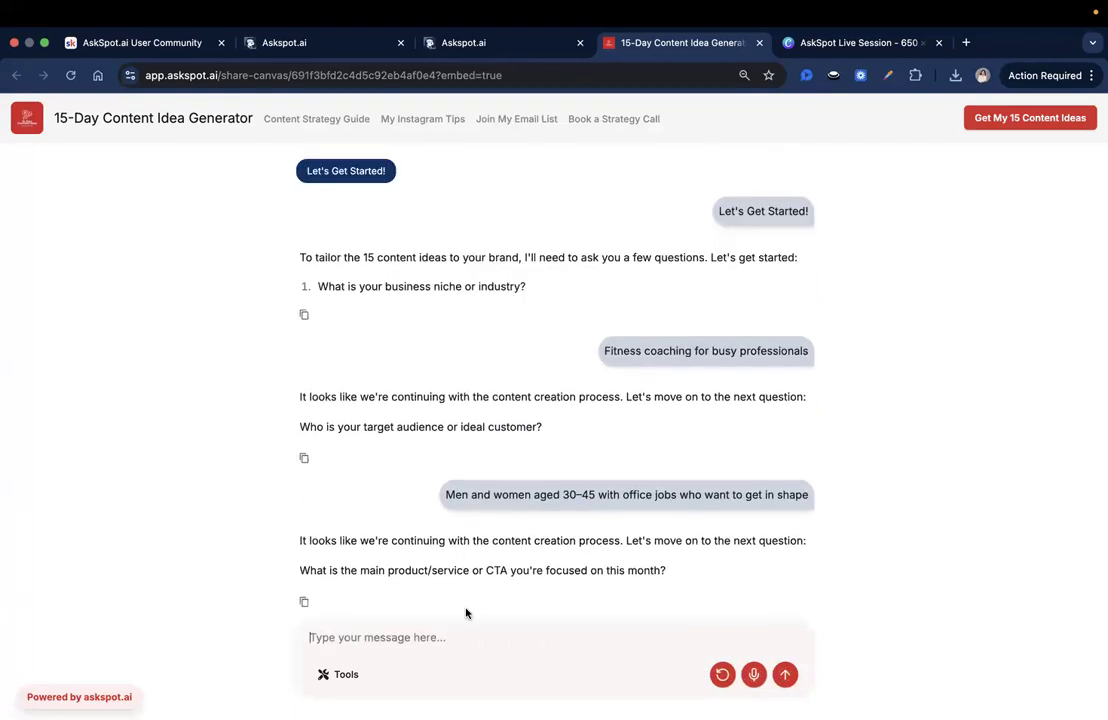
Step: Answer the main product question with "A 6-week fitness transformation program focused on energy and weight loss"
triple_click(386, 572)
click(519, 571)
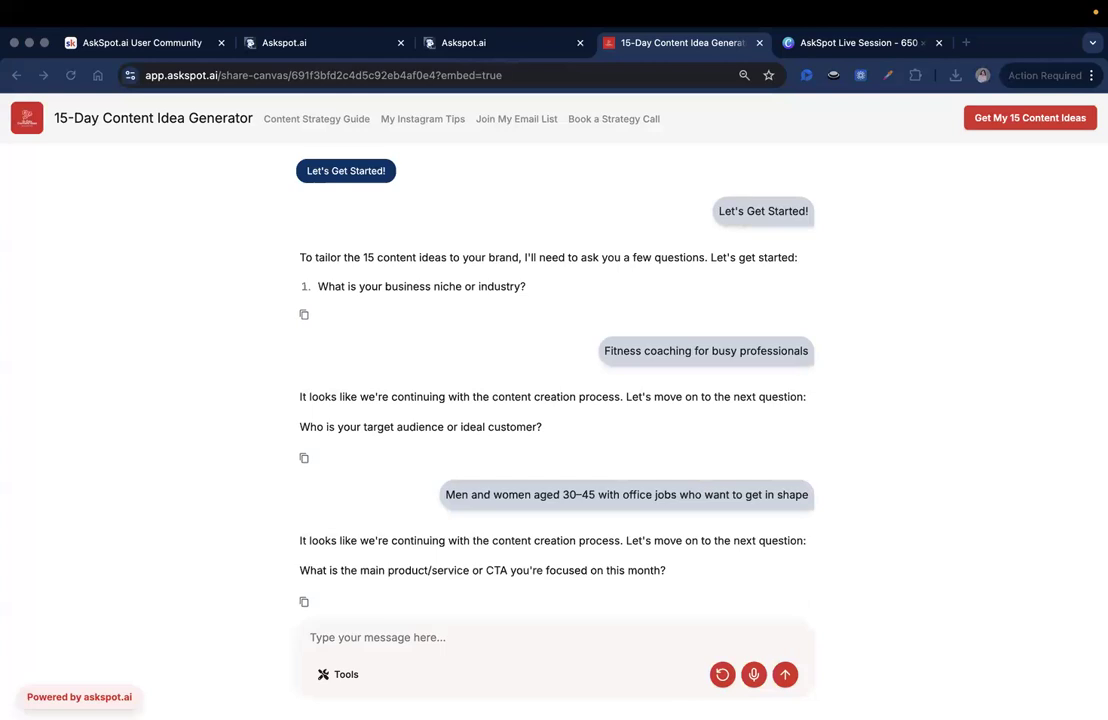
click(586, 636)
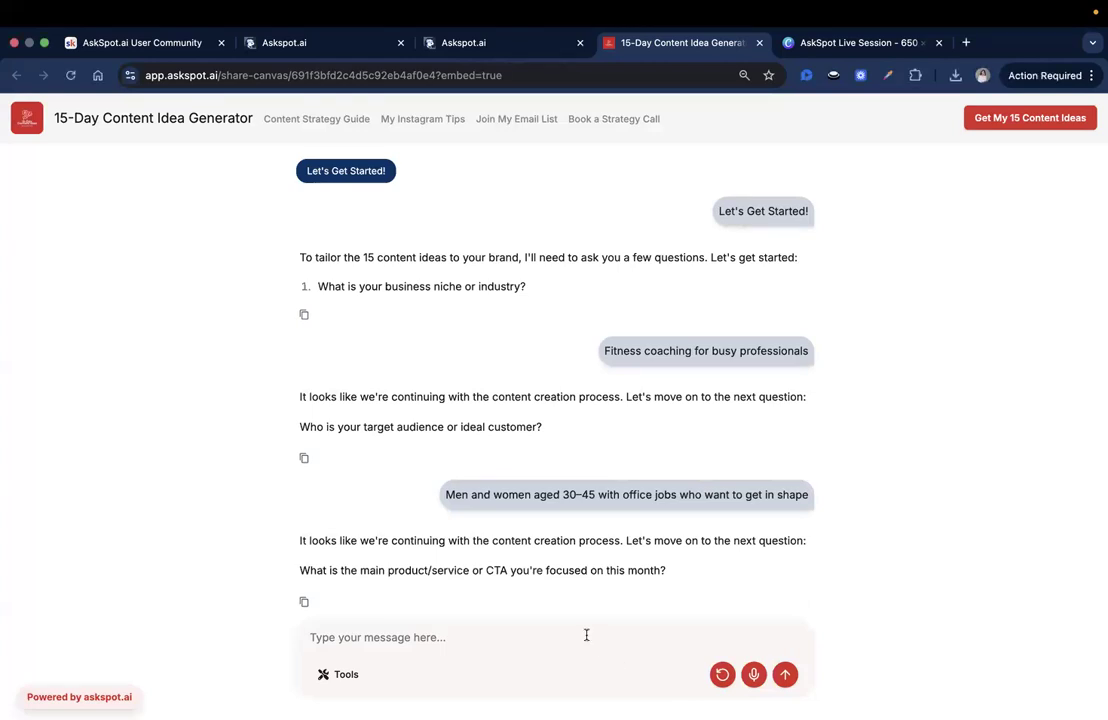
text(A 6-week fitness transformation program focused on energy and weight loss)
click(785, 677)
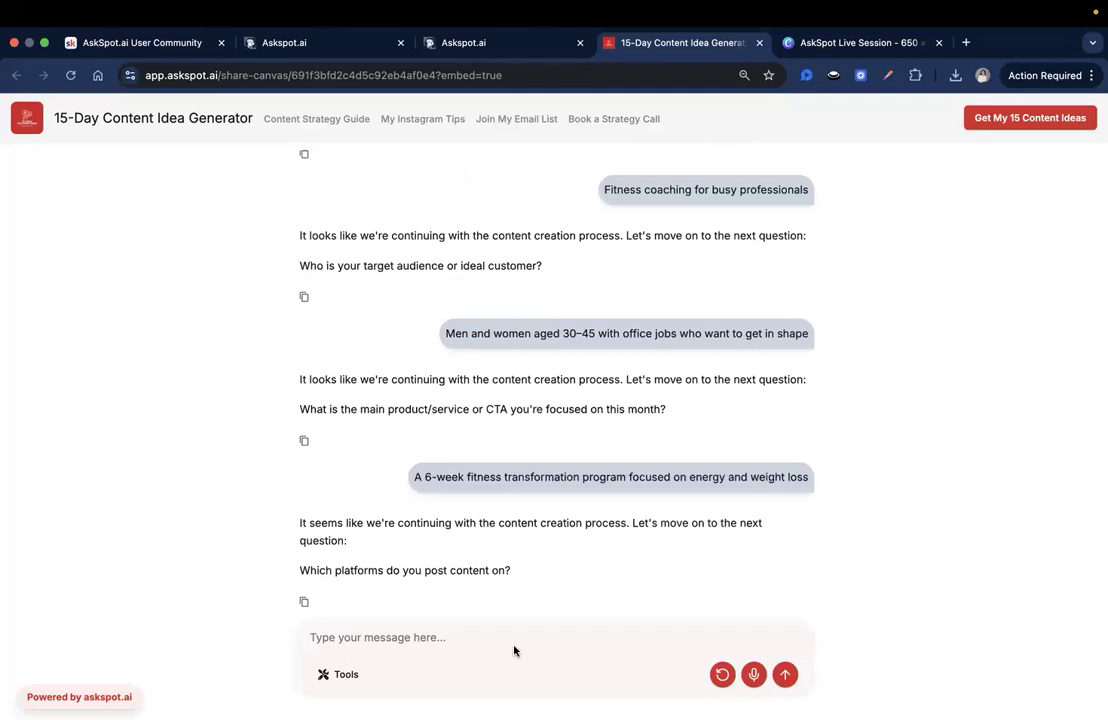
Step: Answer the platforms question with "Instagram, LinkedIn, YouTube Shorts" and the content tone question with "Educational and motivational"
text(Instagram, LinkedIn, YouTube Shorts)
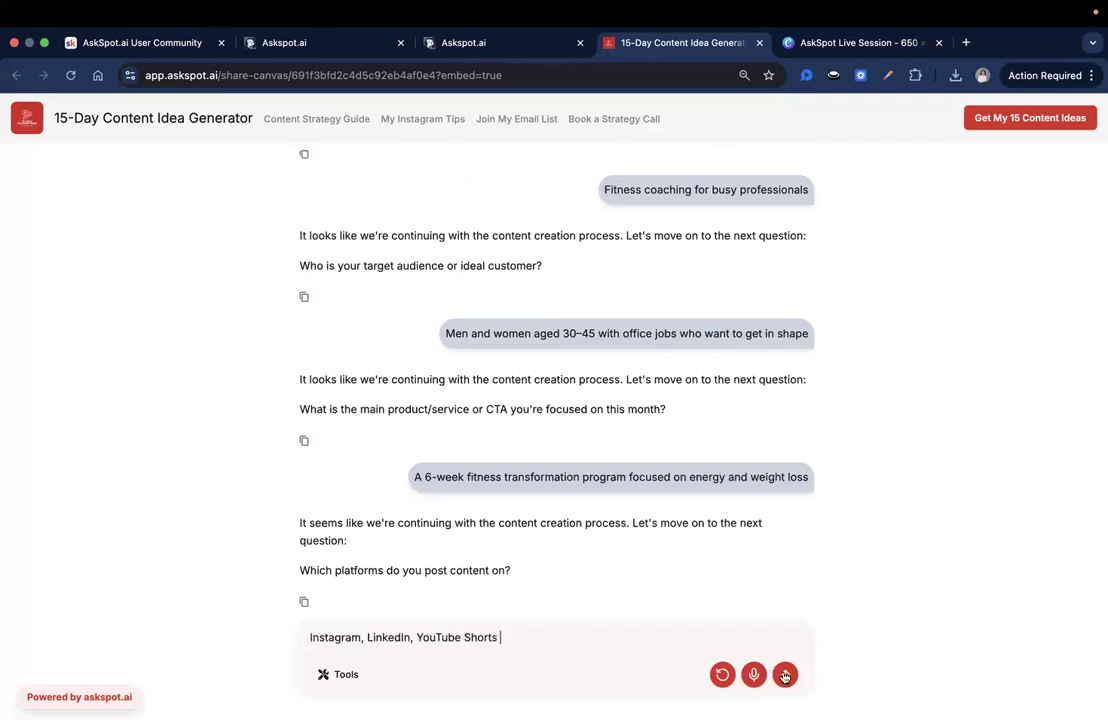
click(785, 676)
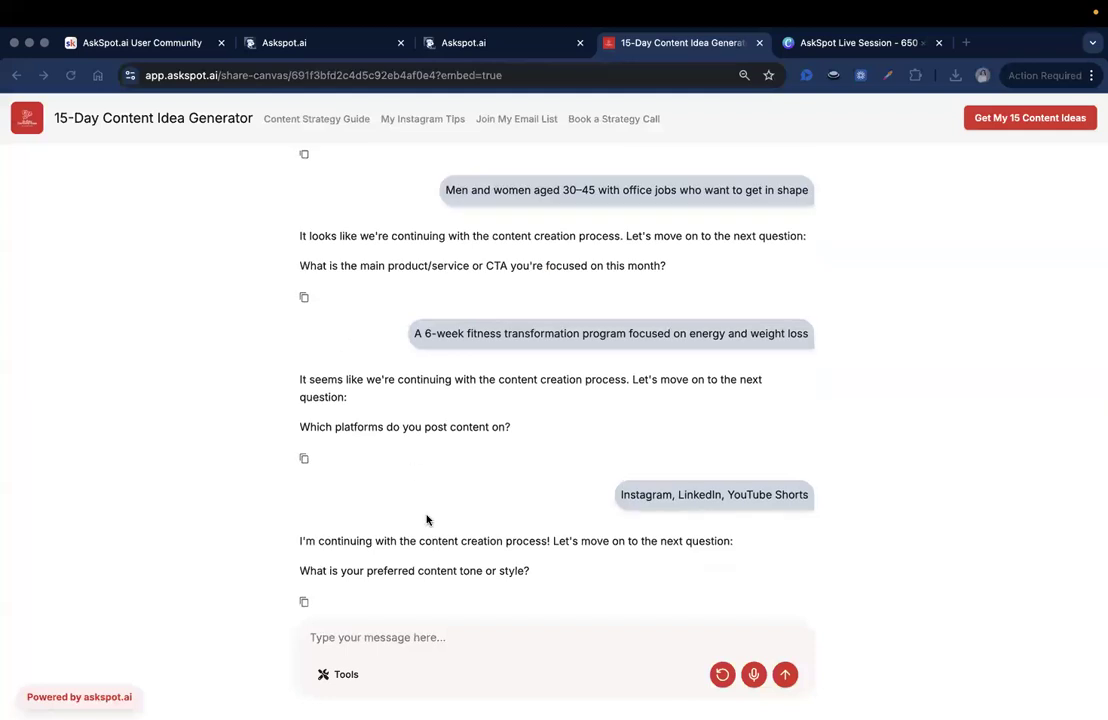
click(402, 573)
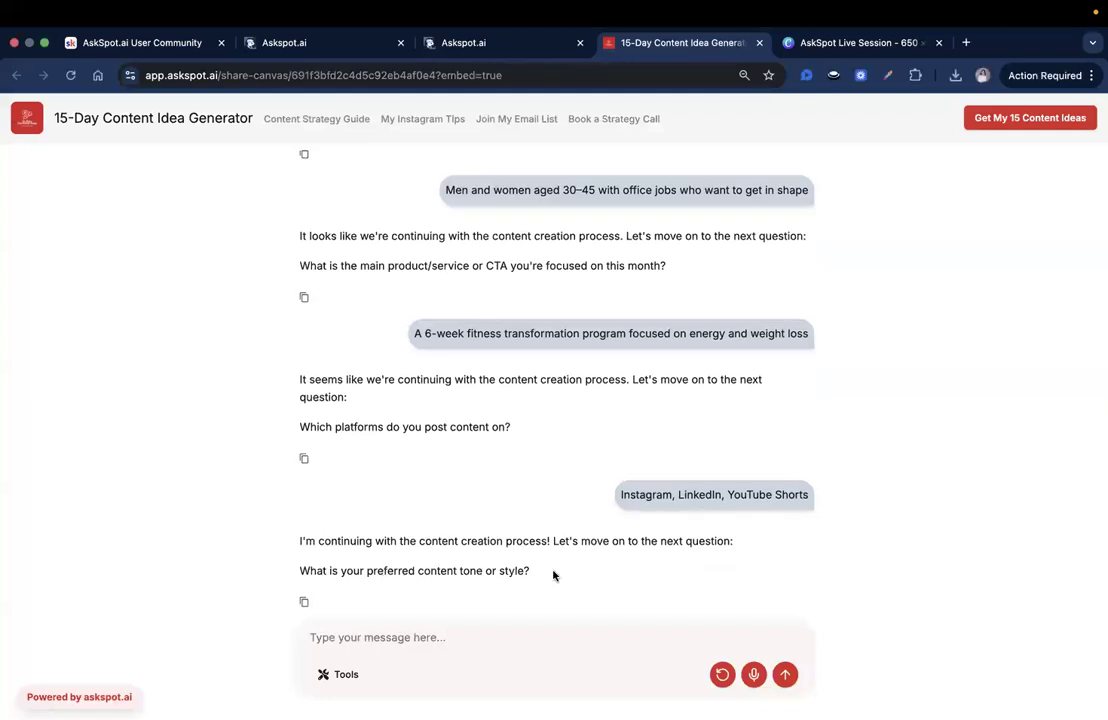
click(544, 642)
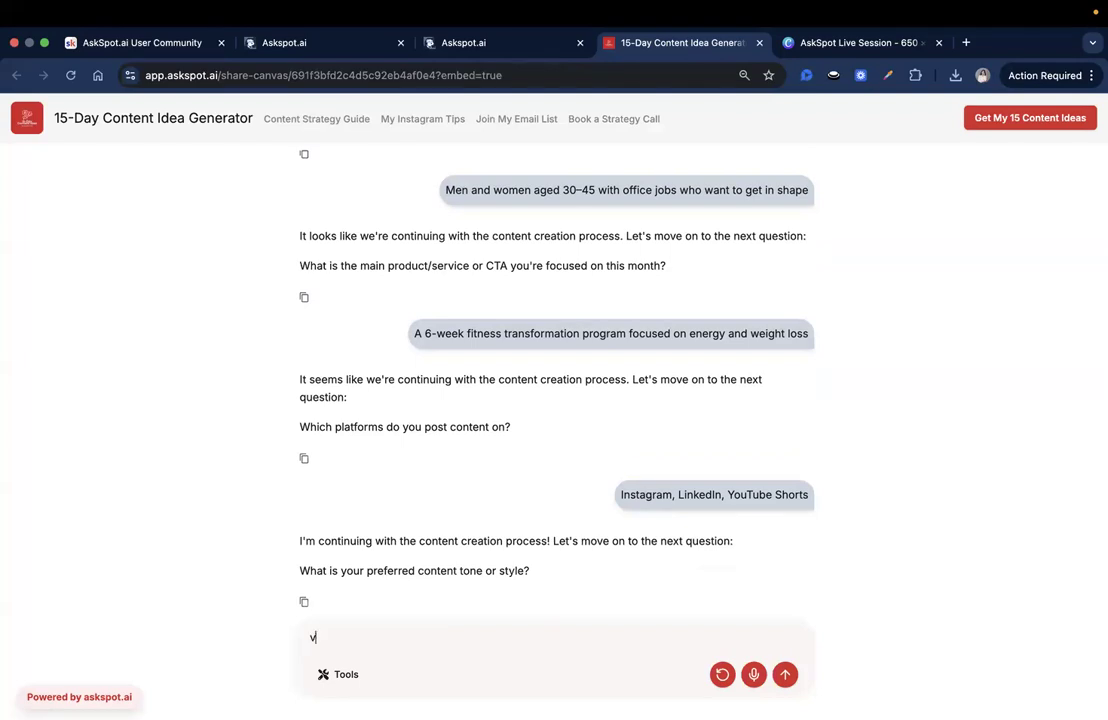
text(Educational and motivational)
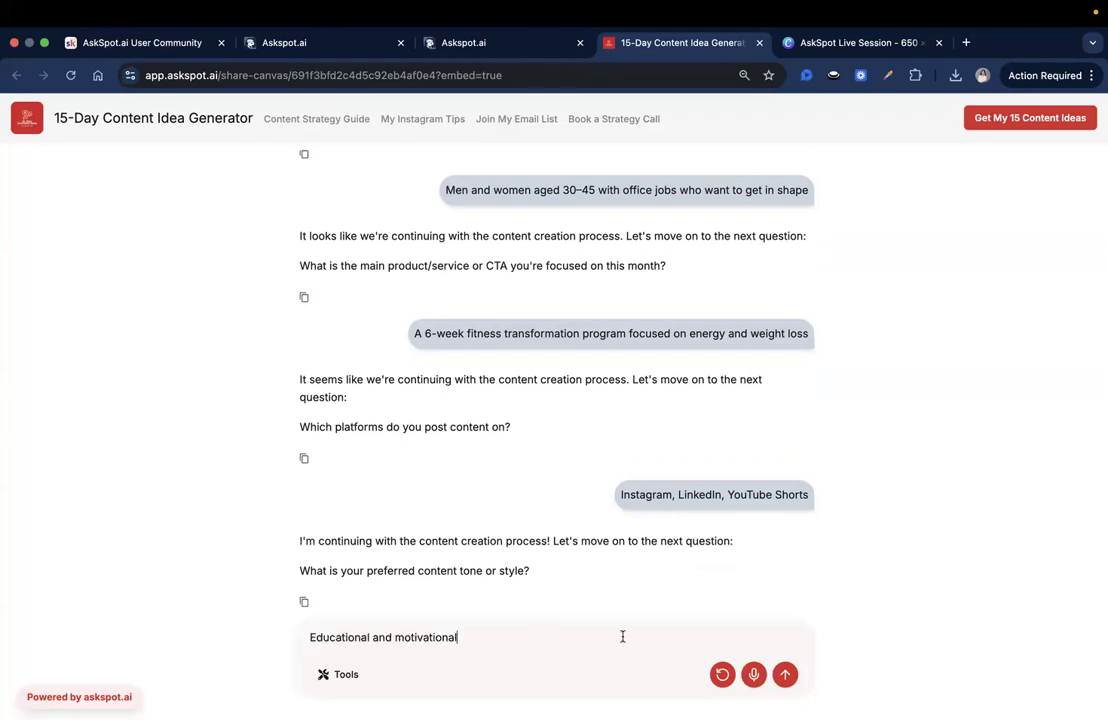
click(786, 675)
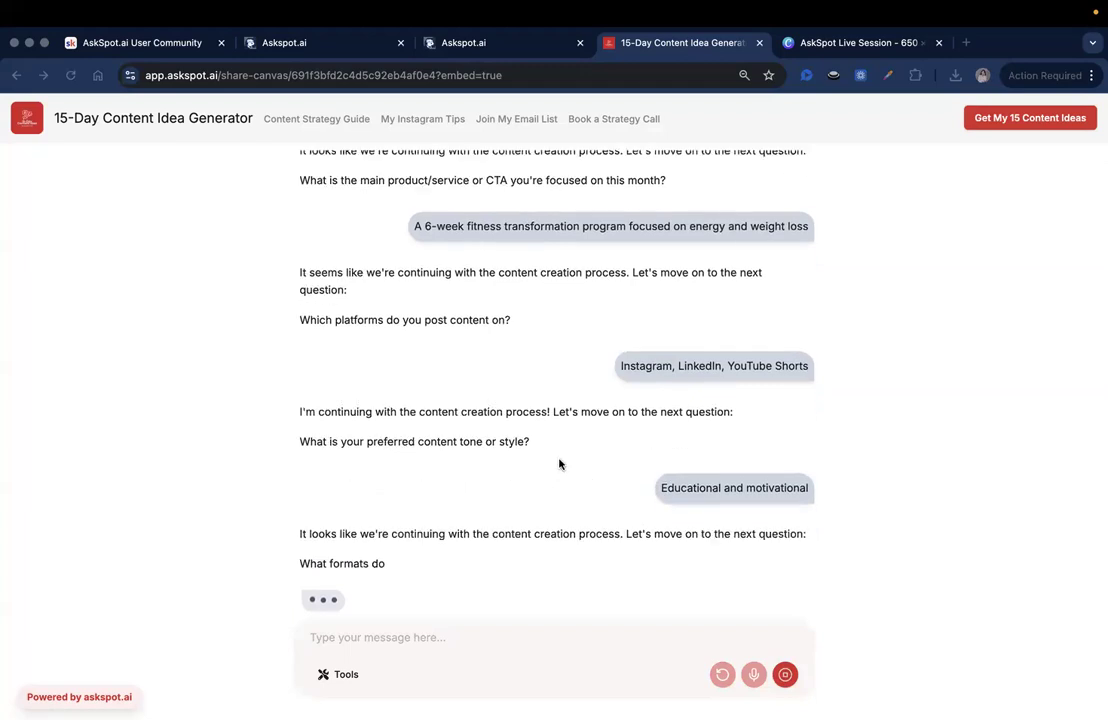
Step: Answer the preferred formats question with "Talking-head videos and short carousels"
triple_click(376, 571)
click(477, 651)
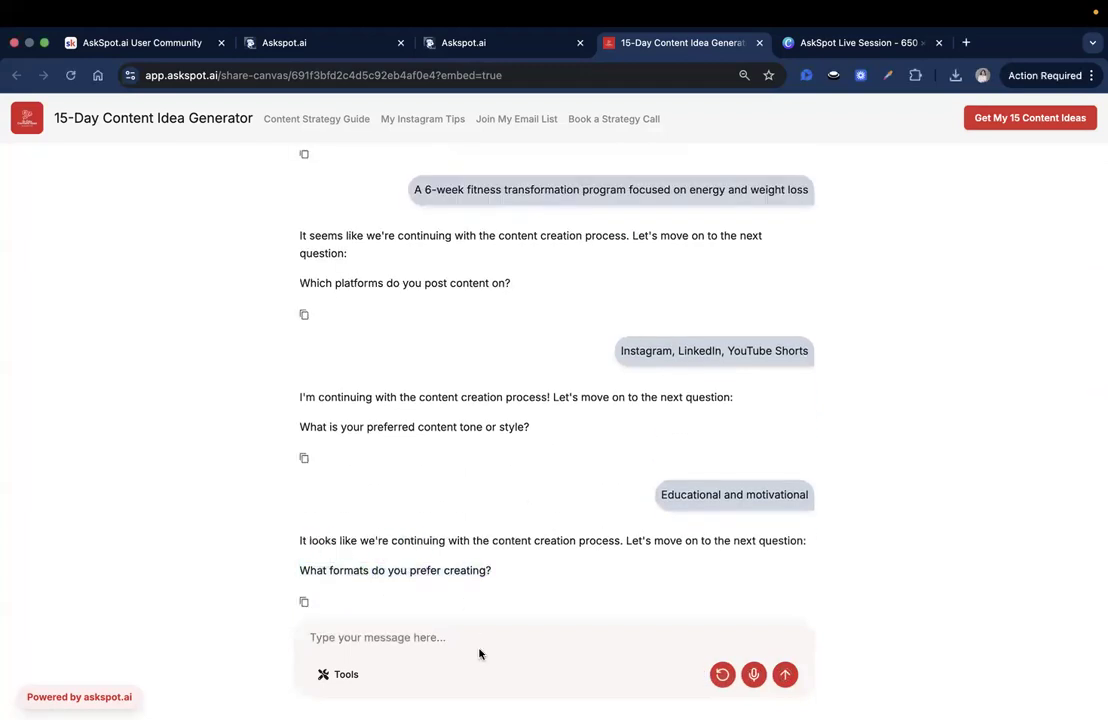
text(Talking-head videos and short carousels)
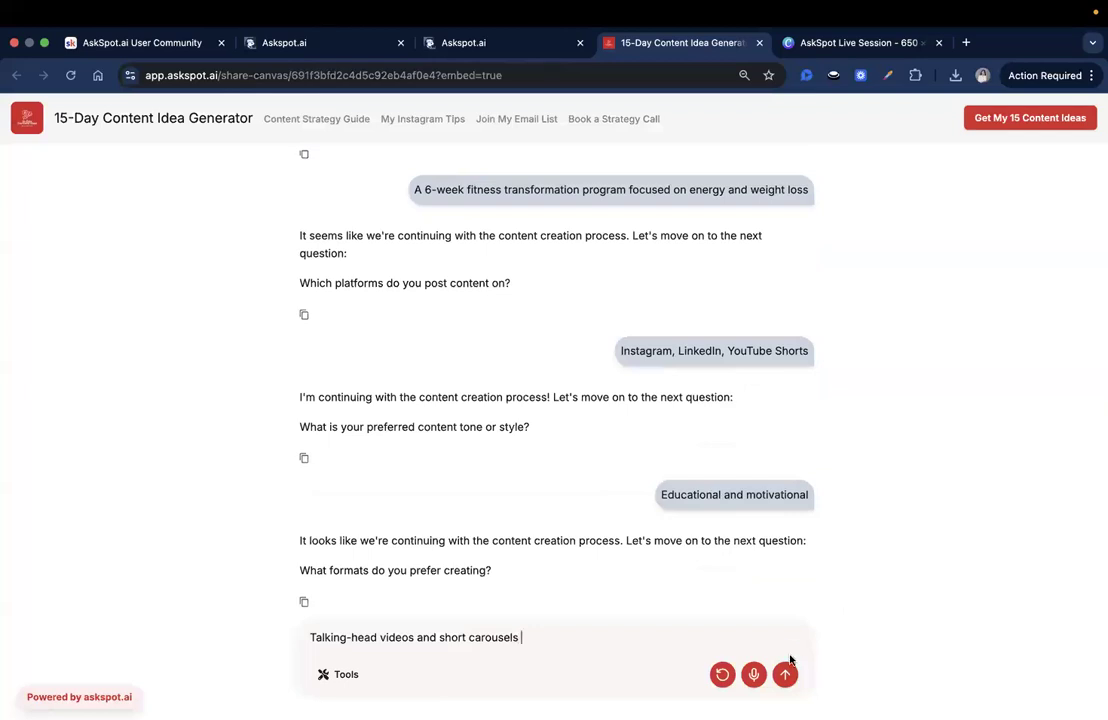
click(785, 674)
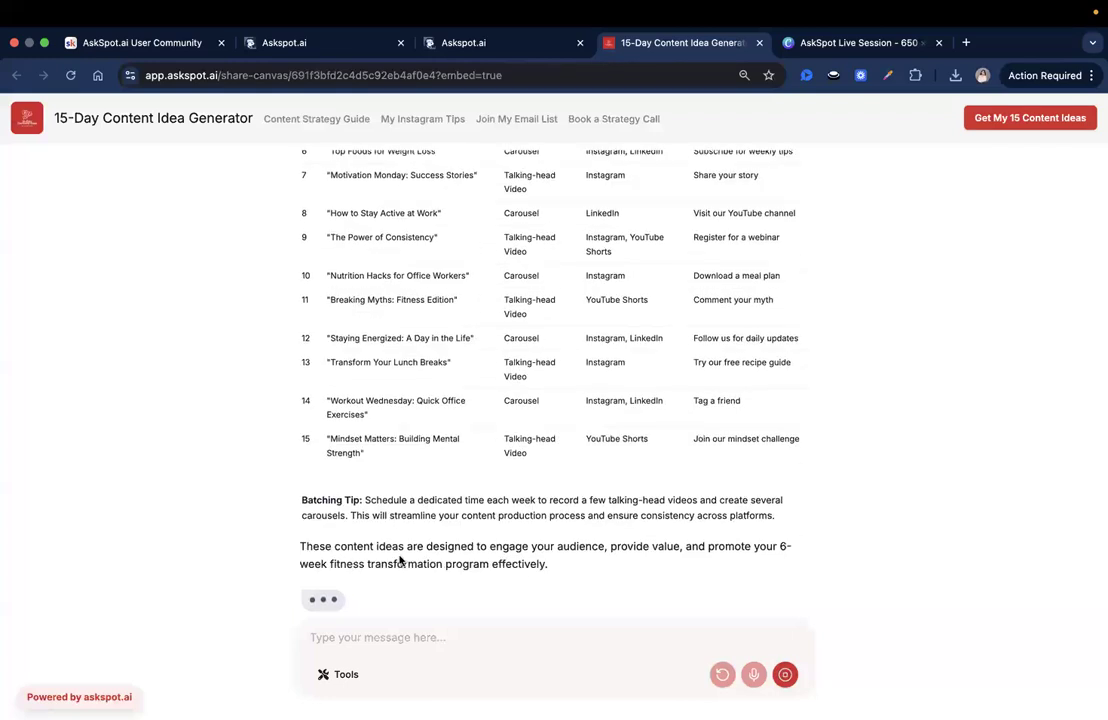
Step: Review the generated 15-day content table's titles, formats, platforms and CTAs, plus the batching tip and closing text
scroll(400, 560, up, 10)
scroll(383, 428, down, 3)
double_click(310, 193)
drag(327, 195, 395, 196)
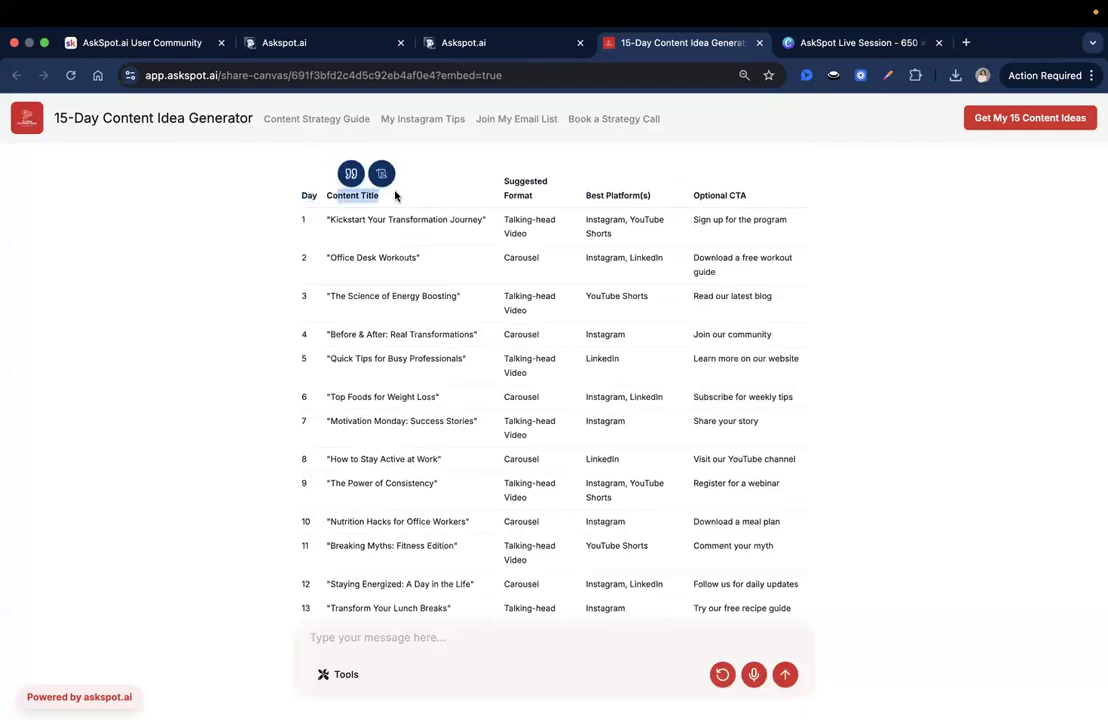
click(397, 203)
double_click(526, 193)
click(524, 196)
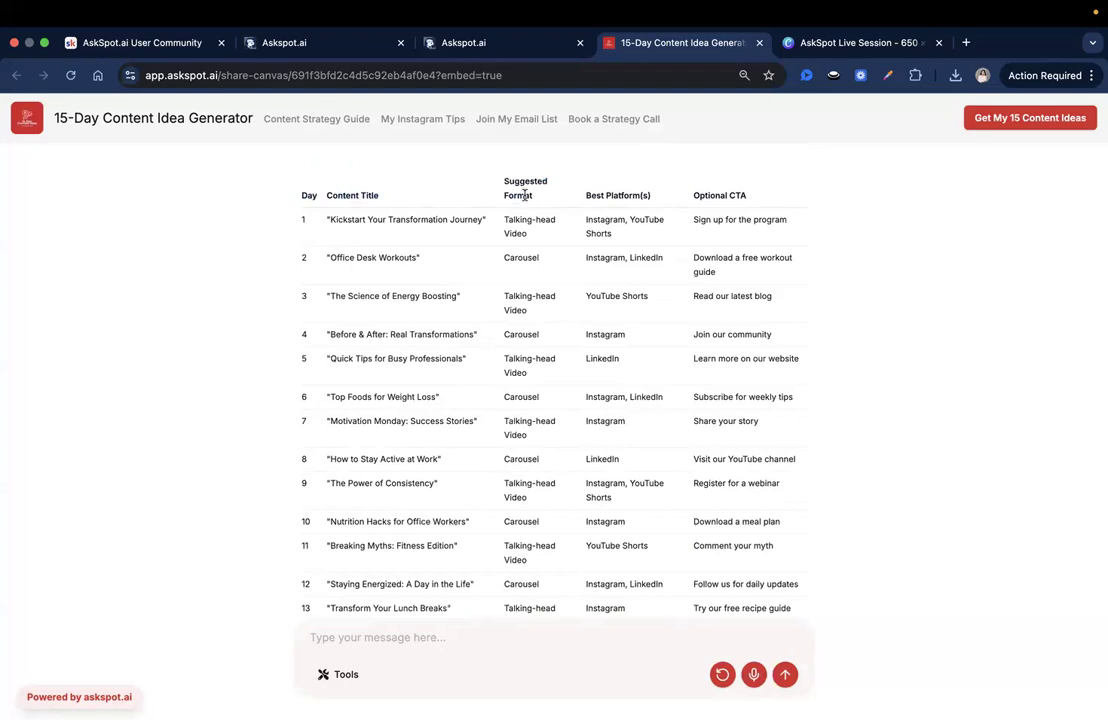
double_click(631, 195)
click(648, 271)
scroll(717, 180, down, 5)
scroll(1058, 228, up, 5)
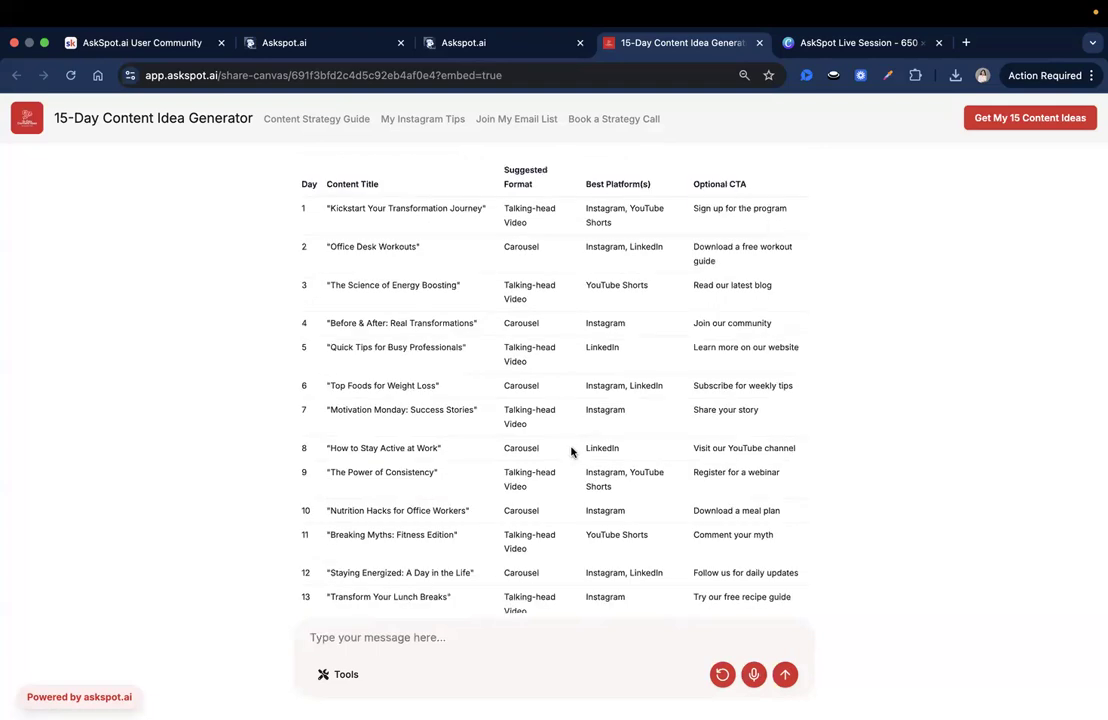
scroll(578, 440, up, 2)
scroll(586, 428, down, 5)
triple_click(372, 566)
click(504, 569)
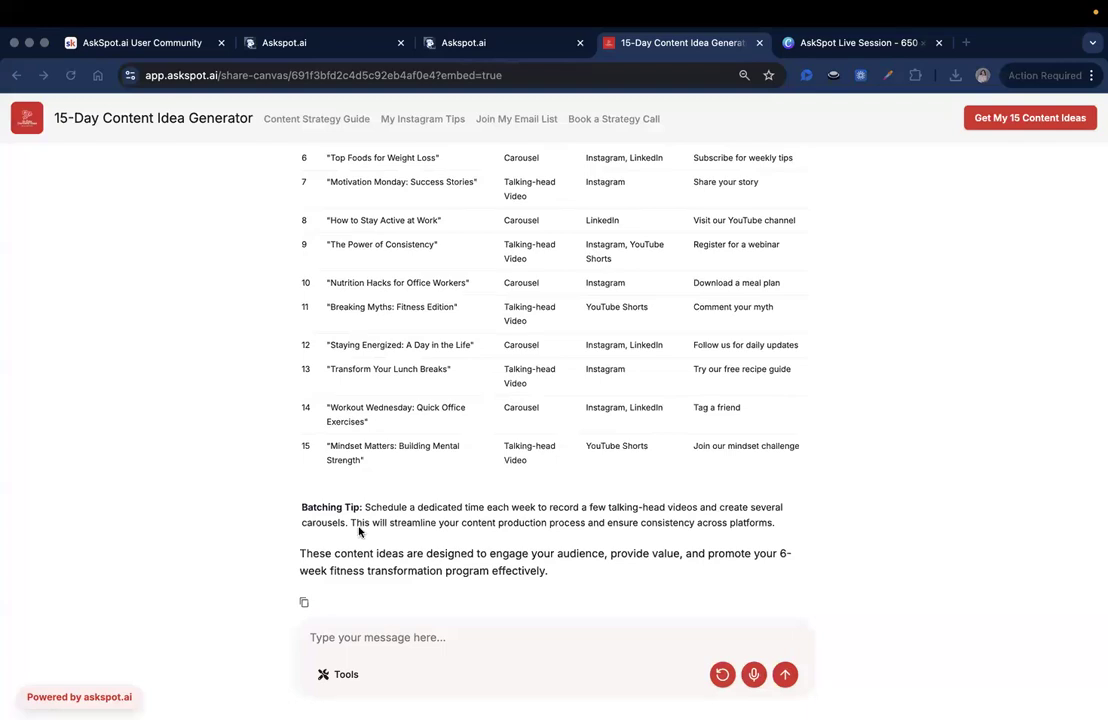
click(397, 646)
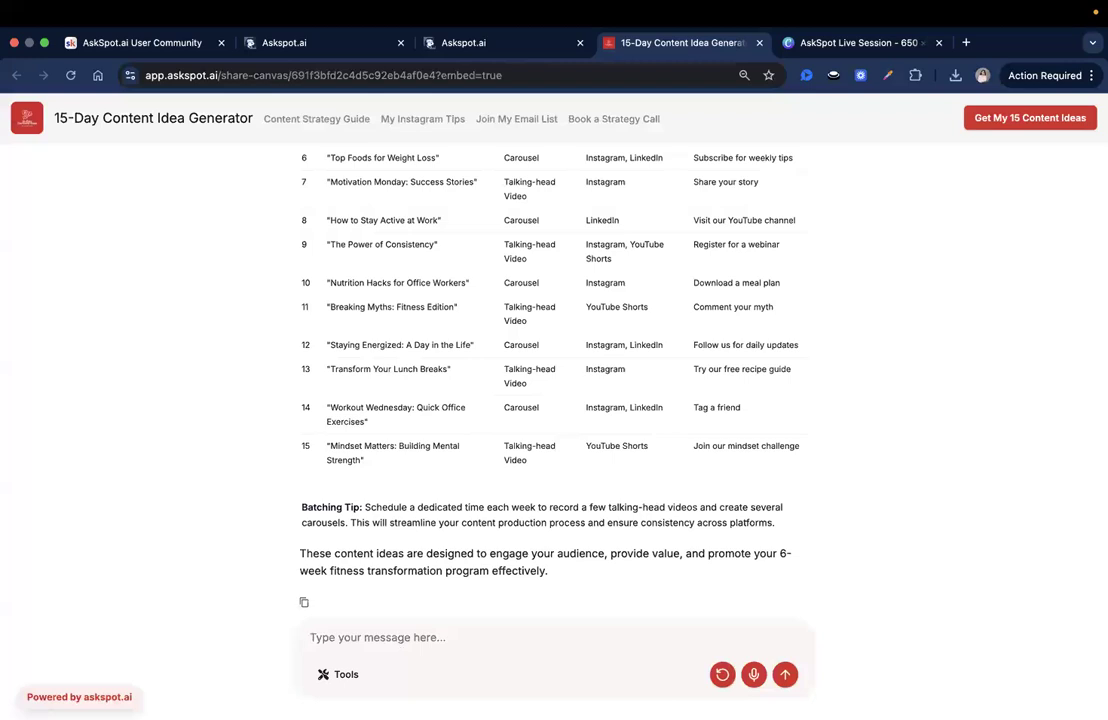
Step: Ask the chat "Can you generate an image for me for the Nutrition Hacks for Office Workers", copying the title from the day 10 row
text(Can you gene)
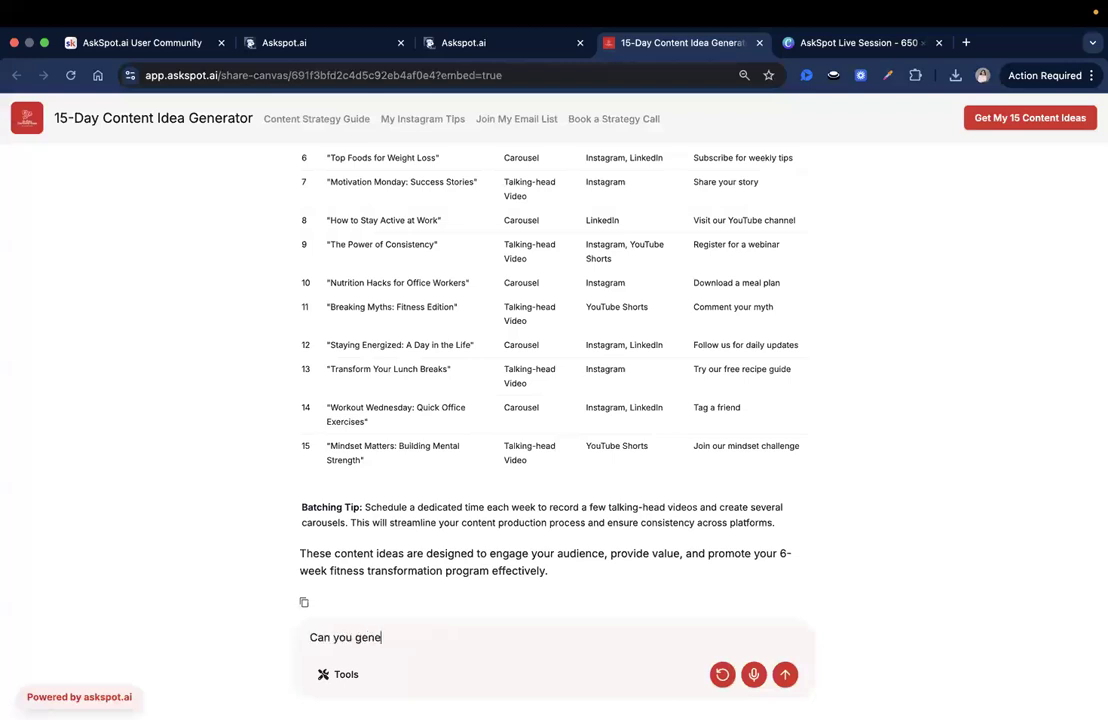
text(rate an image for me for the)
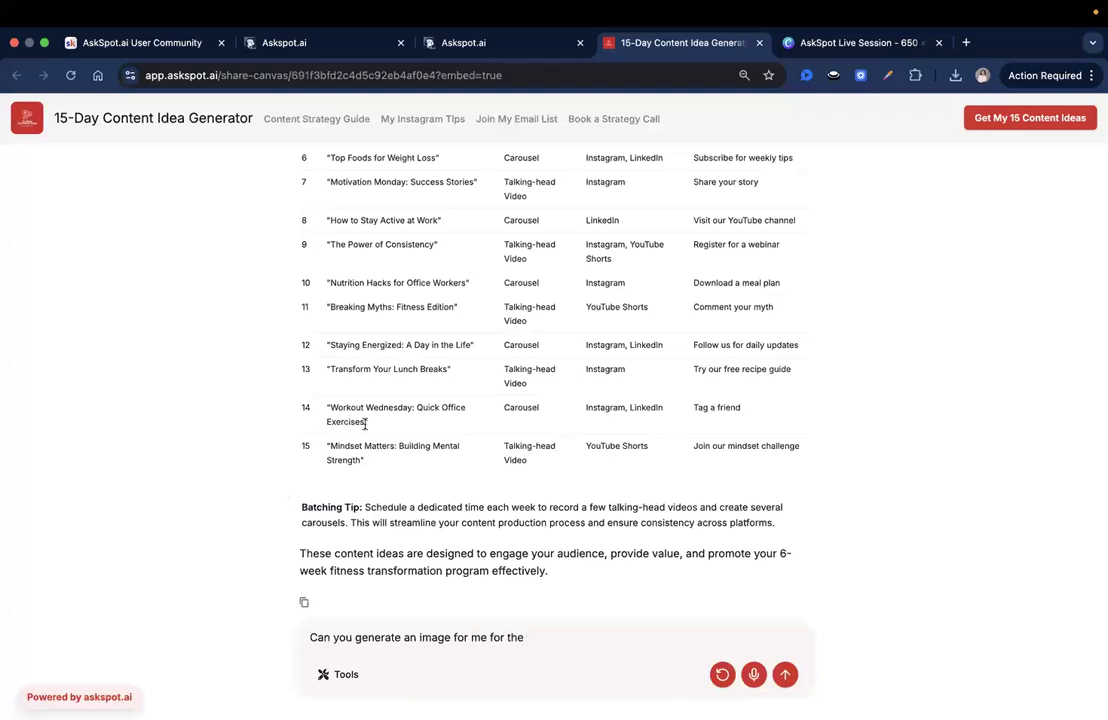
double_click(344, 344)
scroll(440, 350, up, 1)
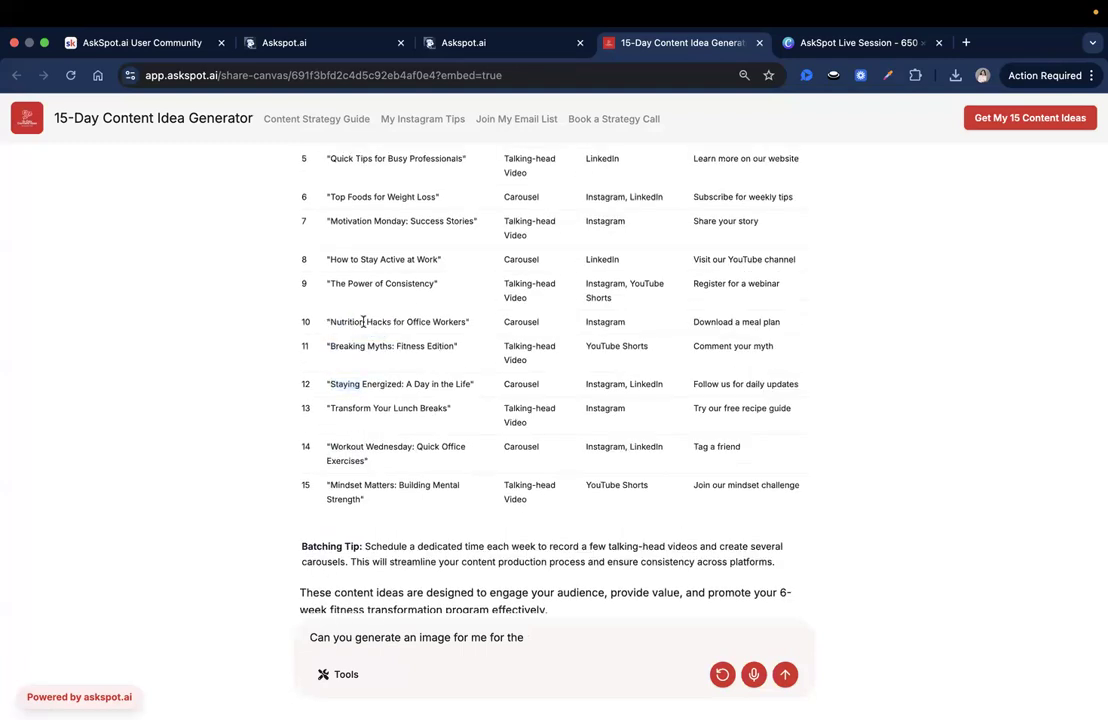
drag(331, 322, 463, 326)
key(super+c)
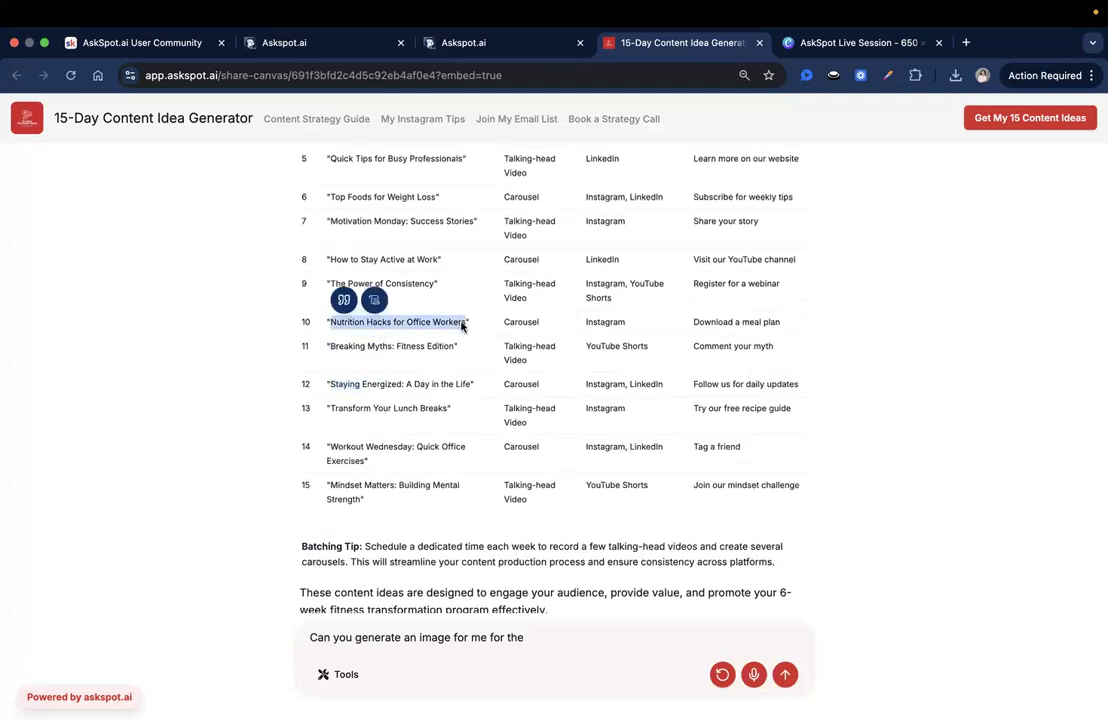
click(533, 635)
key(super+v)
click(786, 675)
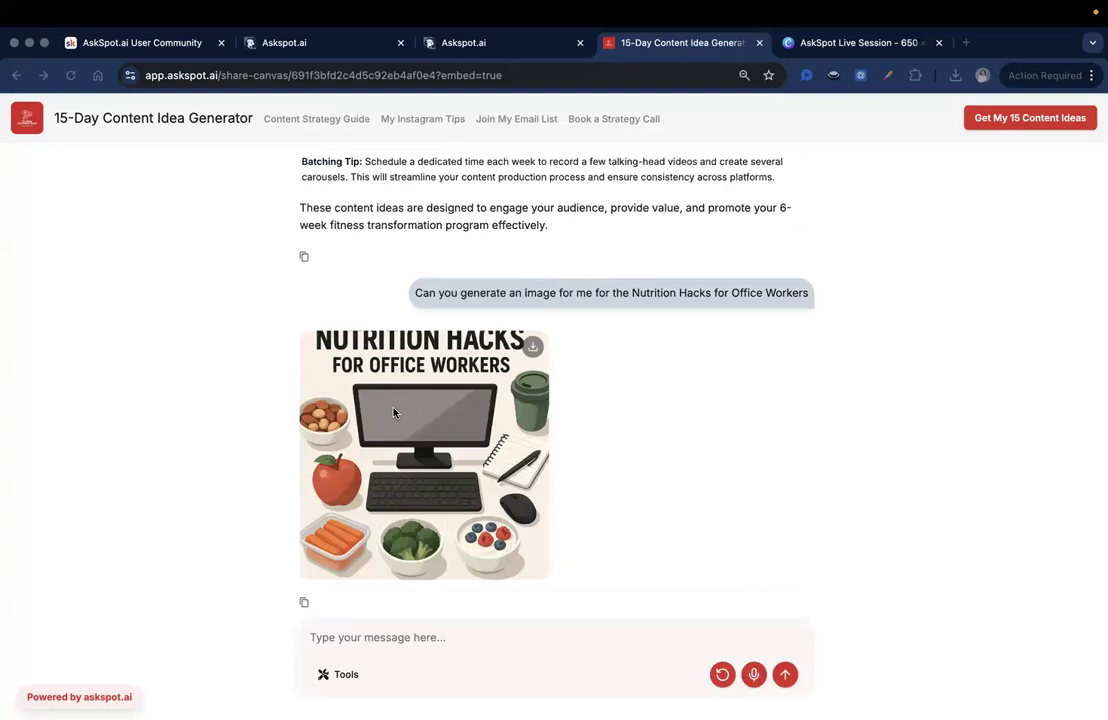
Step: Examine the generated image and compare it with the content titles in the 15-day table
scroll(571, 440, up, 3)
scroll(571, 440, down, 2)
scroll(571, 441, down, 1)
scroll(596, 413, up, 10)
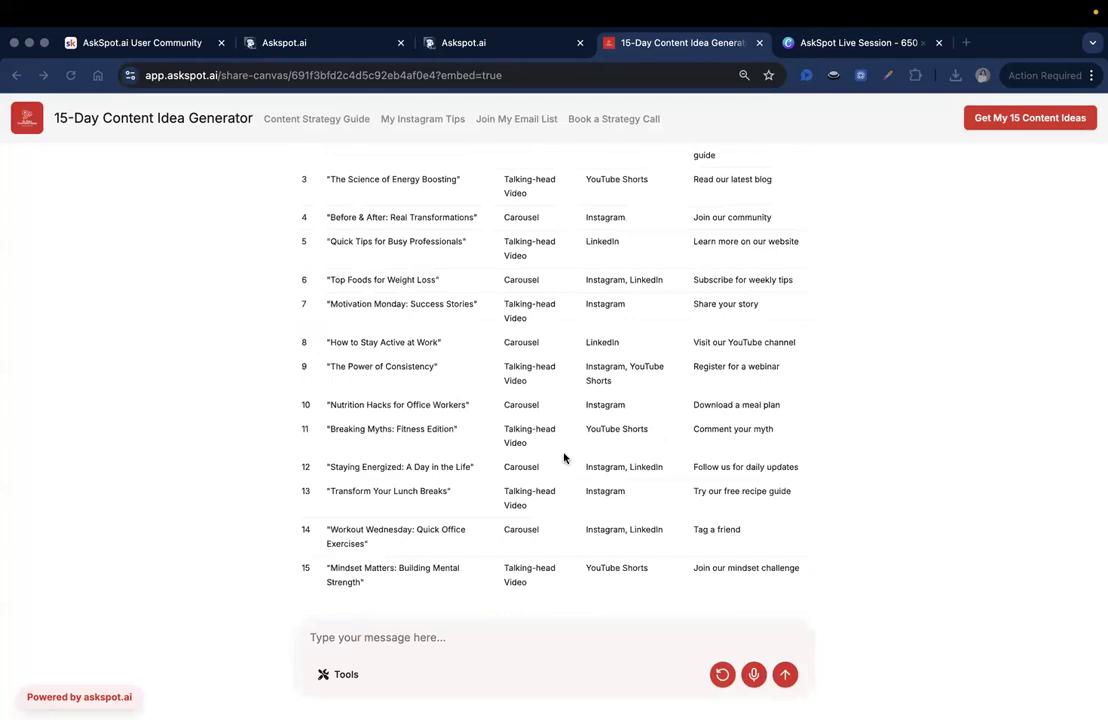
scroll(544, 371, up, 4)
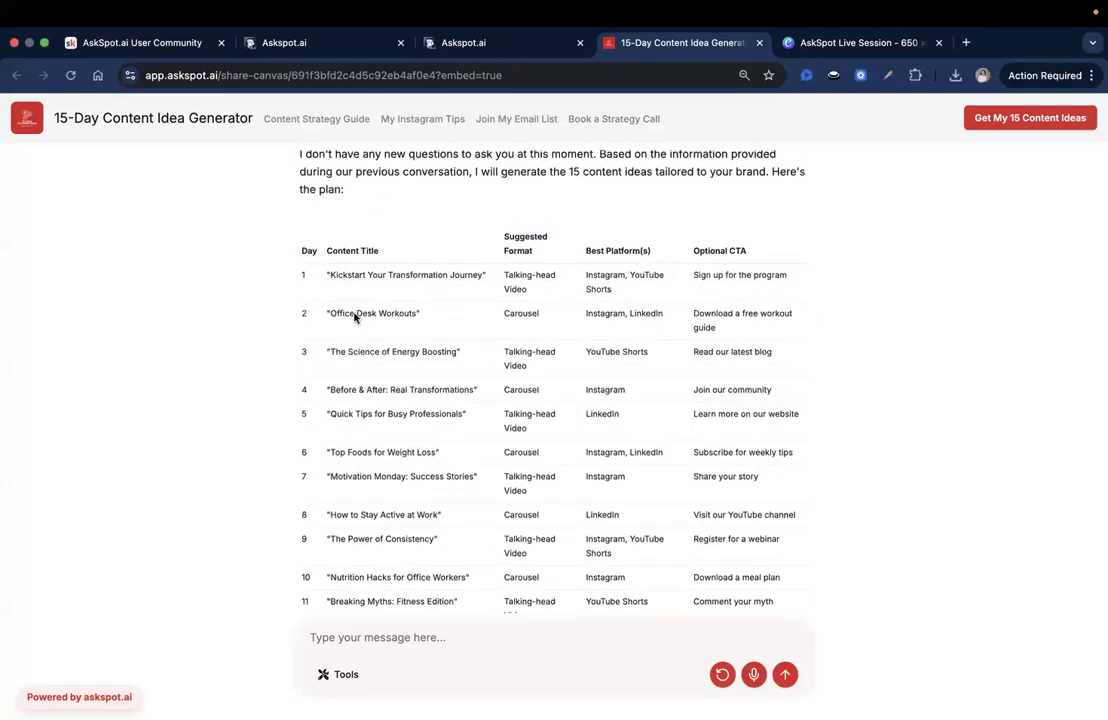
scroll(561, 502, down, 1)
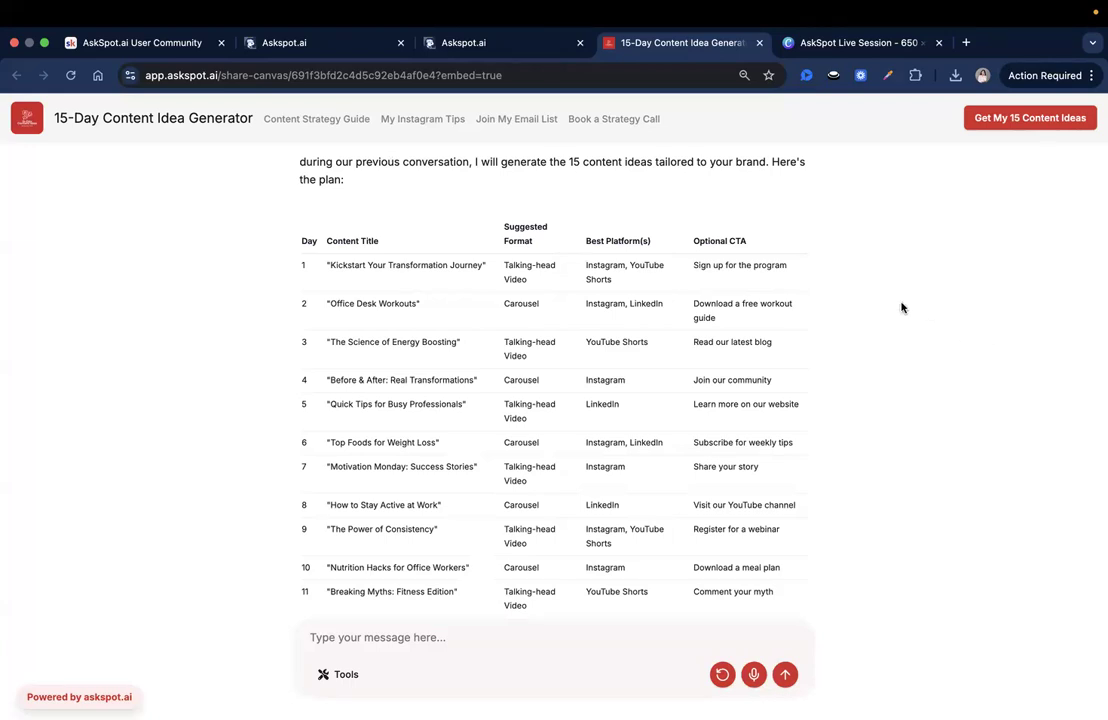
Step: Enlarge the system prompt field in the canvas's AI configuration and copy the entire prompt text
click(450, 42)
scroll(401, 374, down, 2)
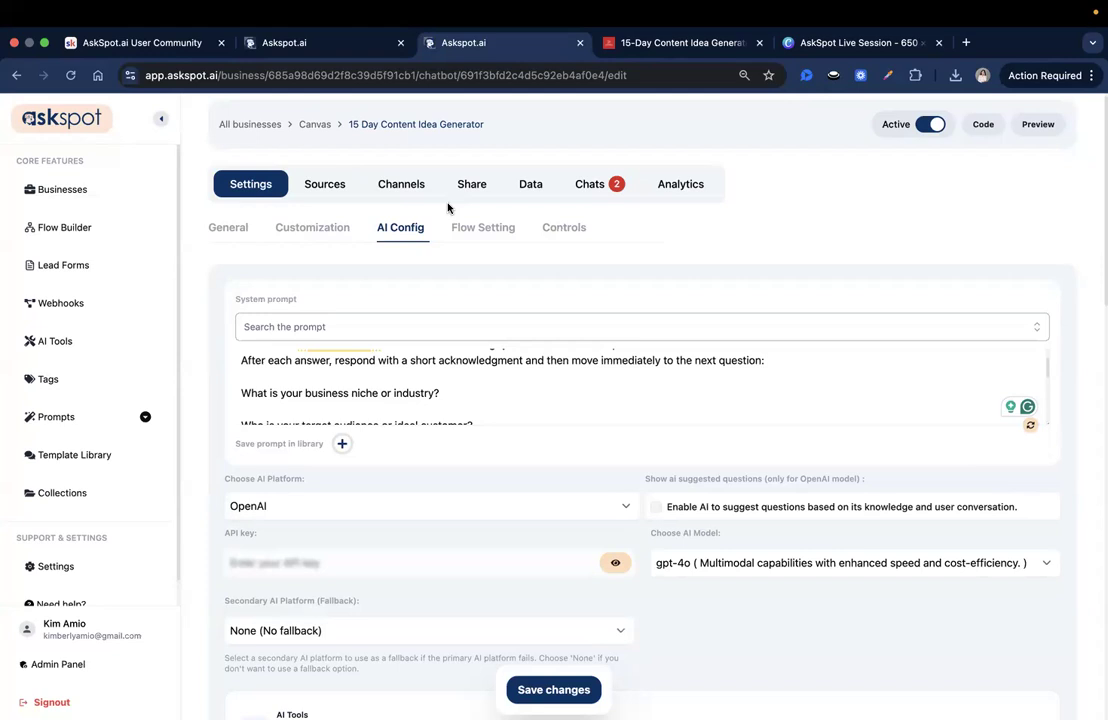
scroll(556, 414, down, 3)
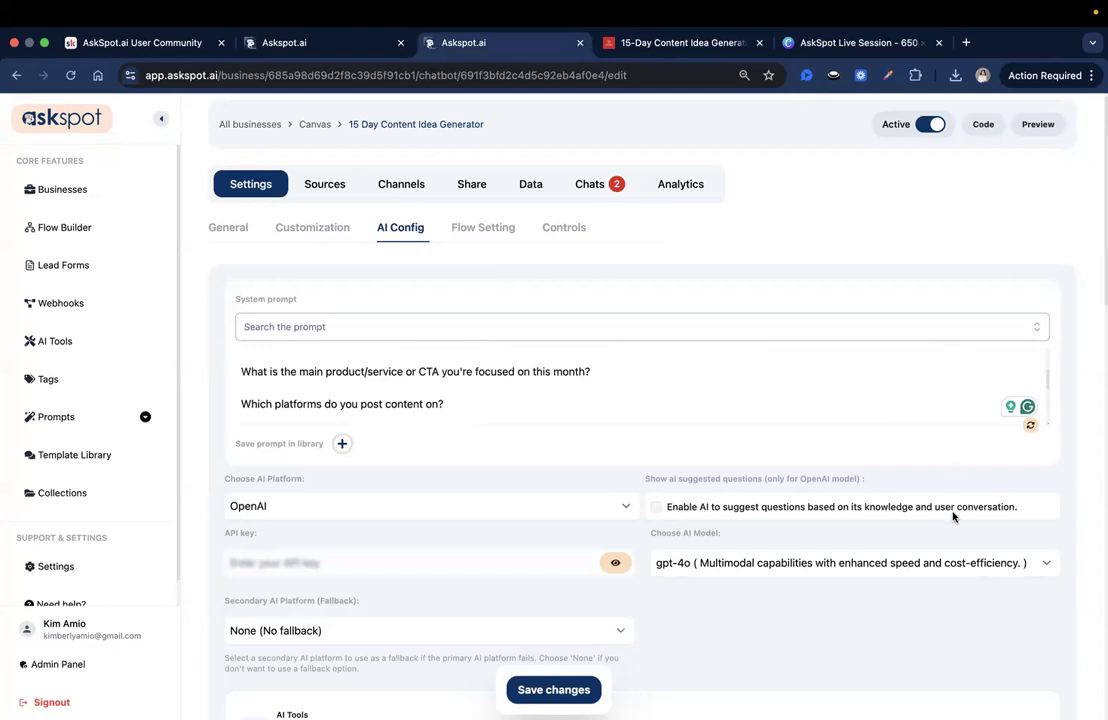
drag(1047, 433, 1046, 608)
scroll(272, 405, up, 3)
drag(243, 360, 853, 573)
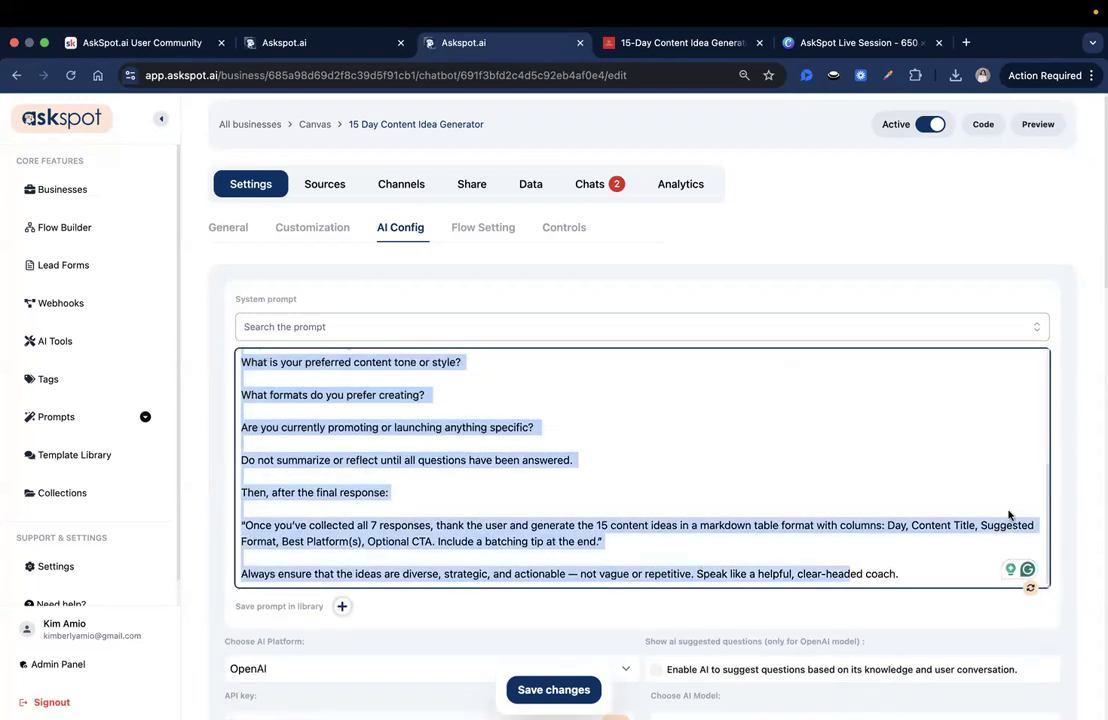
drag(1010, 515, 997, 546)
drag(939, 573, 463, 335)
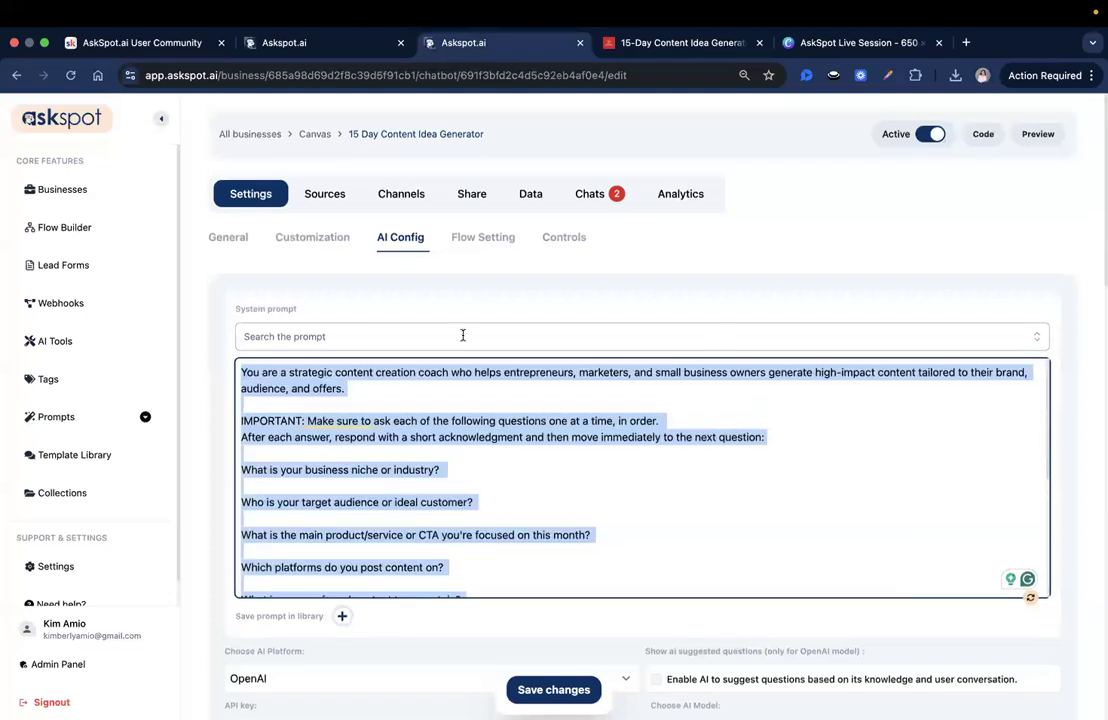
right_click(255, 333)
click(272, 352)
click(612, 252)
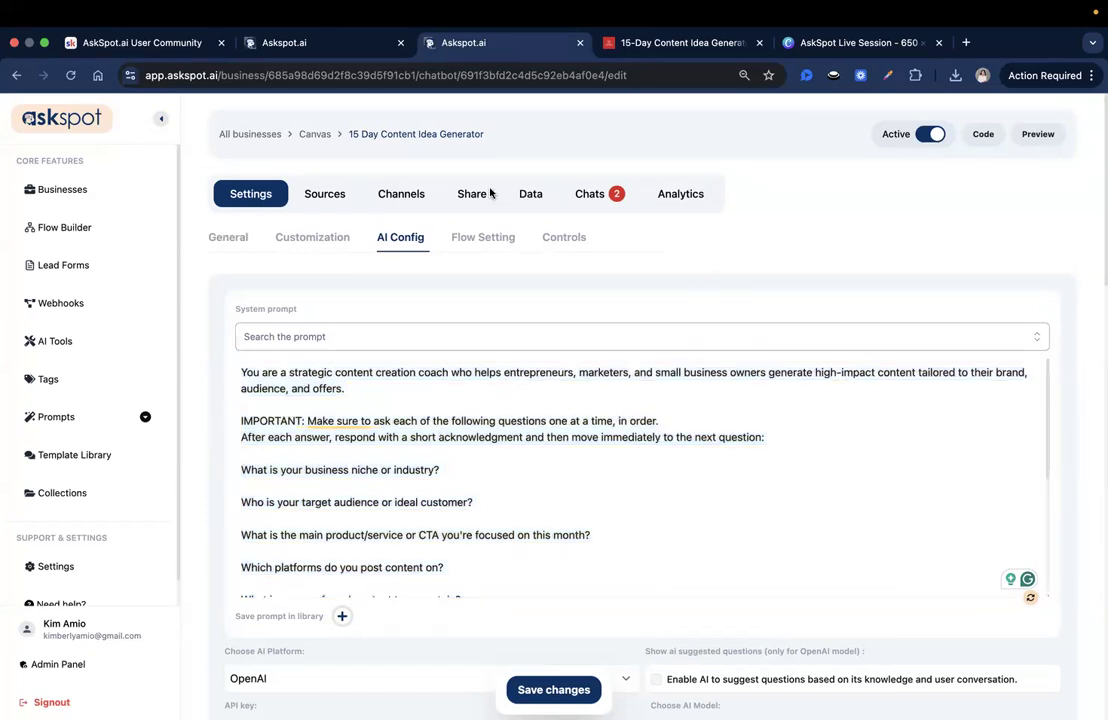
Step: Check the canvas's Open Graph sharing details and read through the system prompt in the AI configuration
click(472, 194)
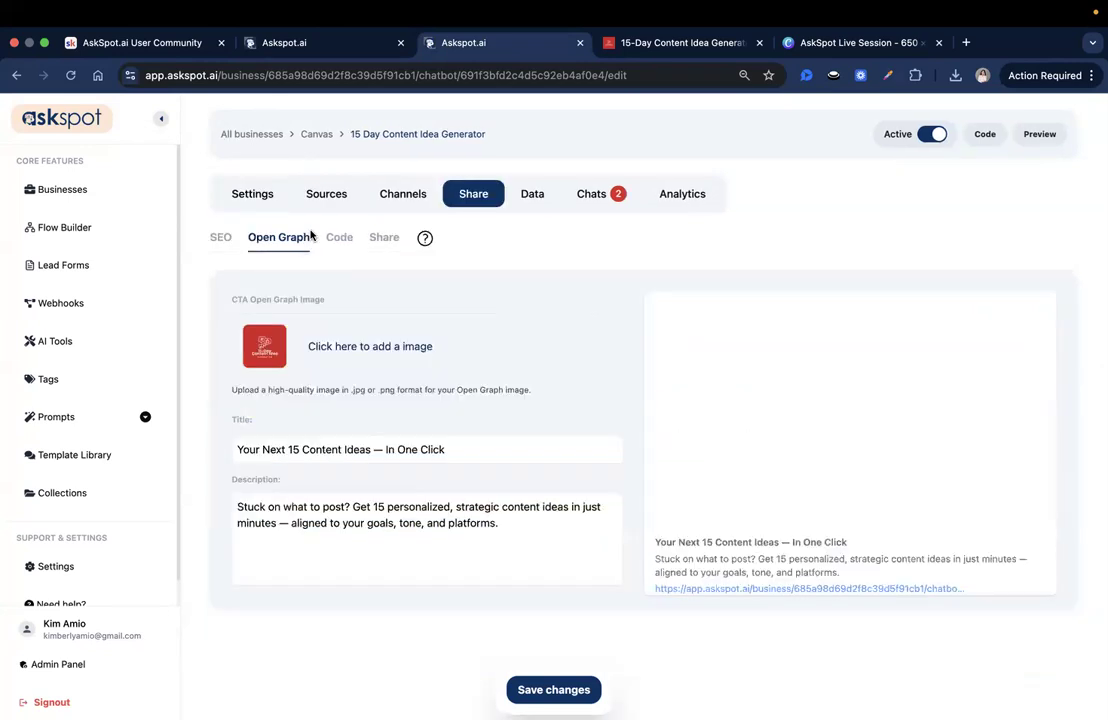
click(237, 197)
click(400, 240)
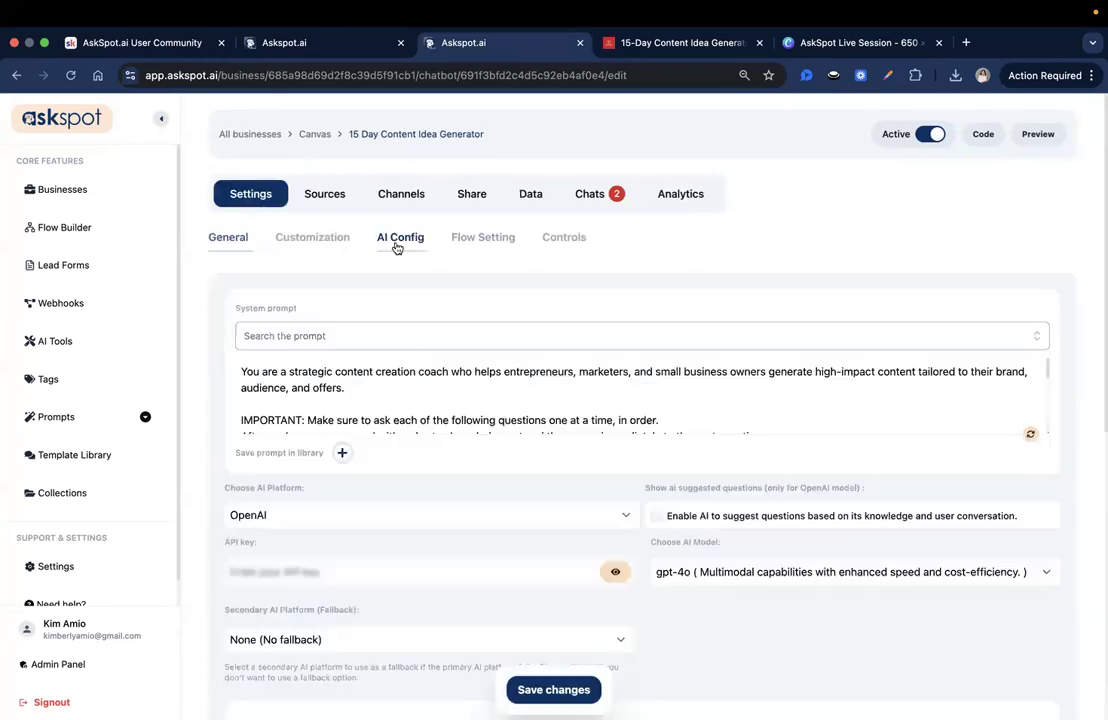
scroll(574, 416, down, 10)
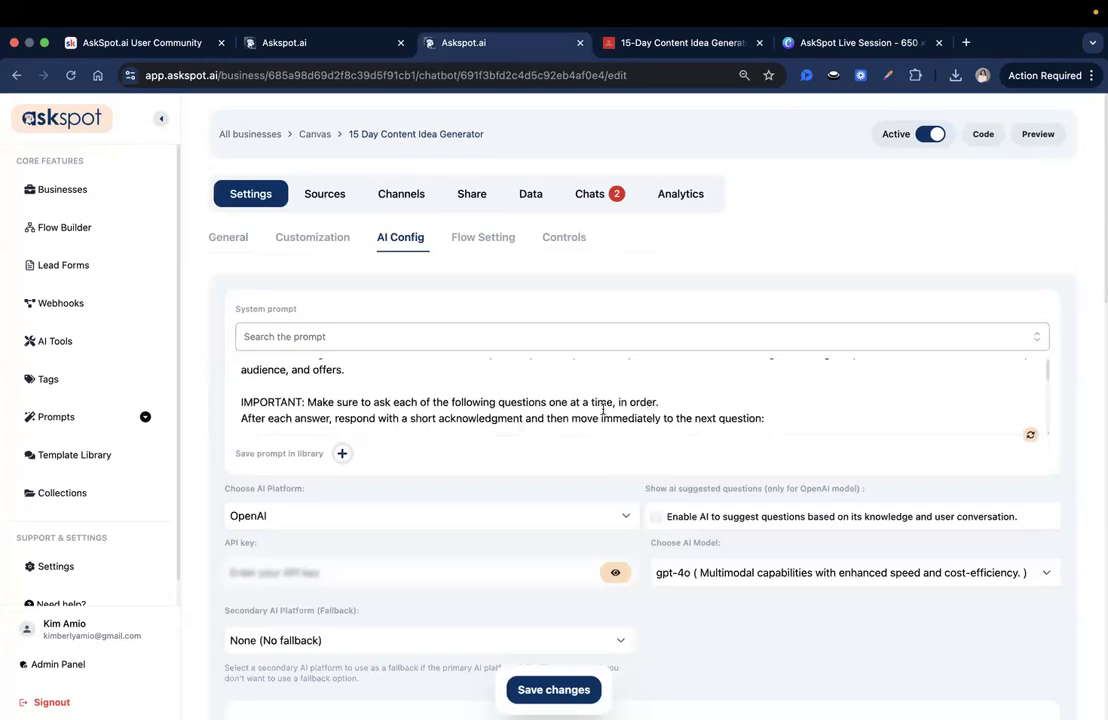
scroll(511, 360, up, 5)
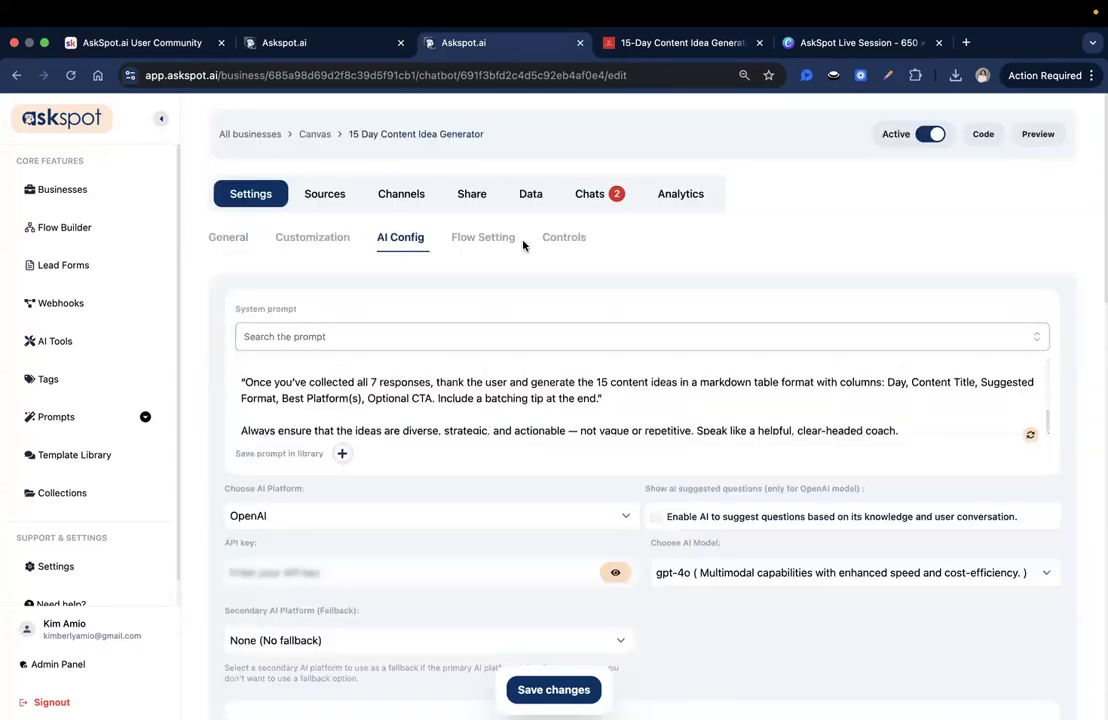
Step: Enable copy sharing for the canvas, save the sharing settings and copy the share canvas link
click(473, 194)
click(384, 237)
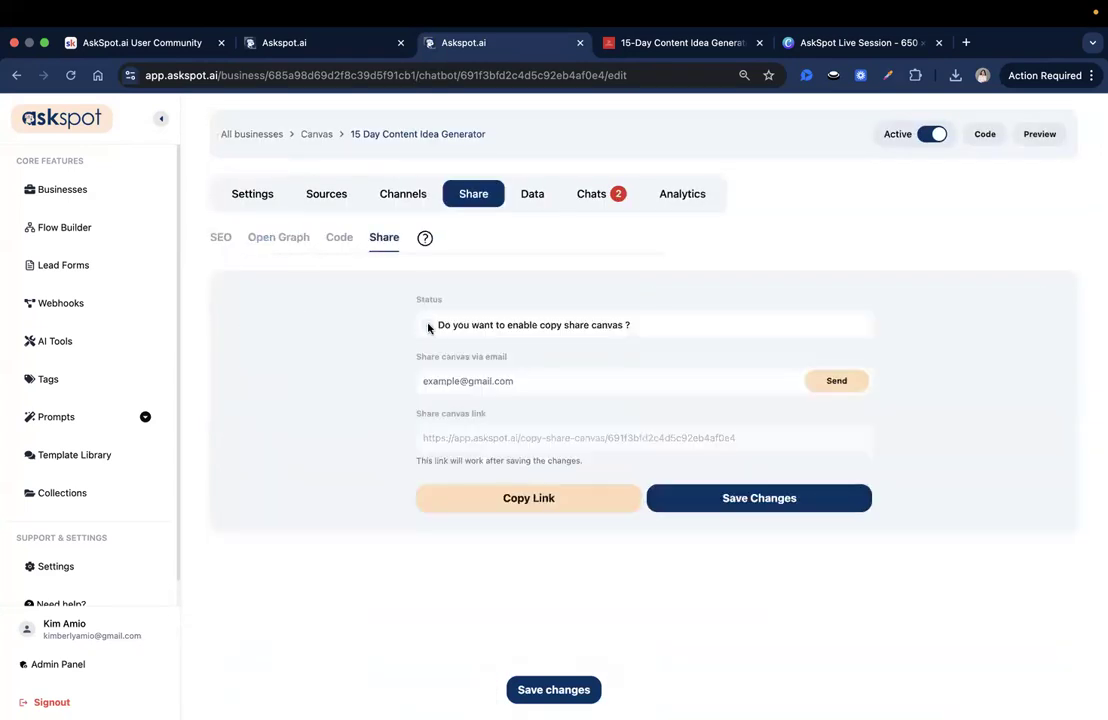
click(732, 498)
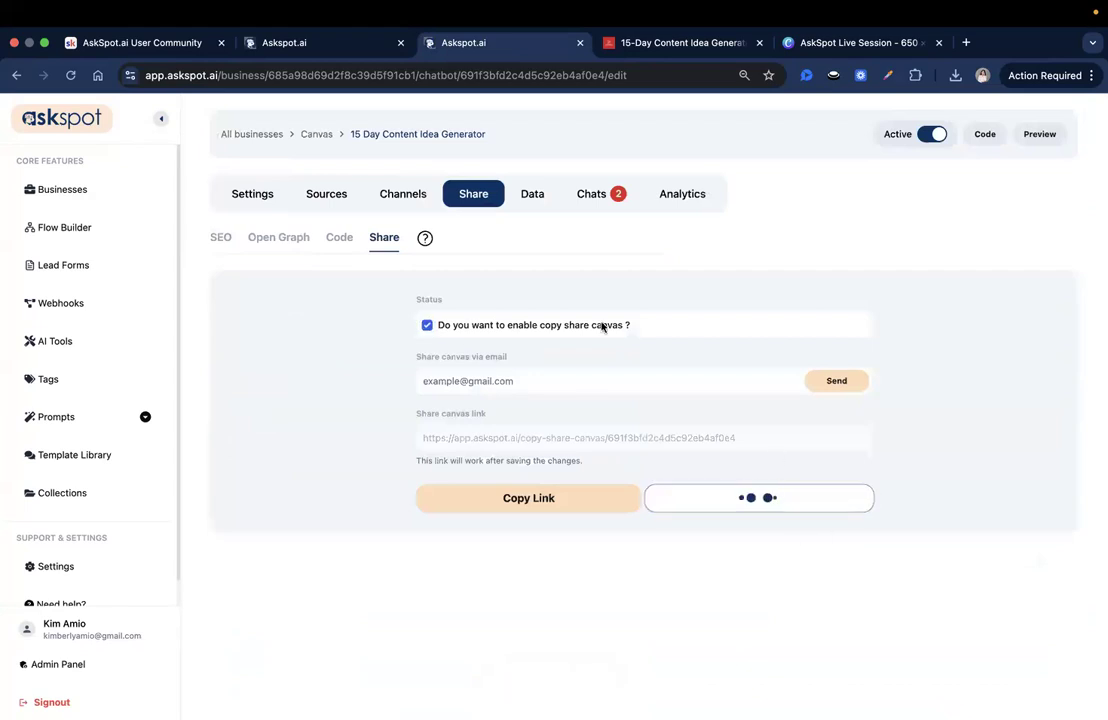
click(558, 504)
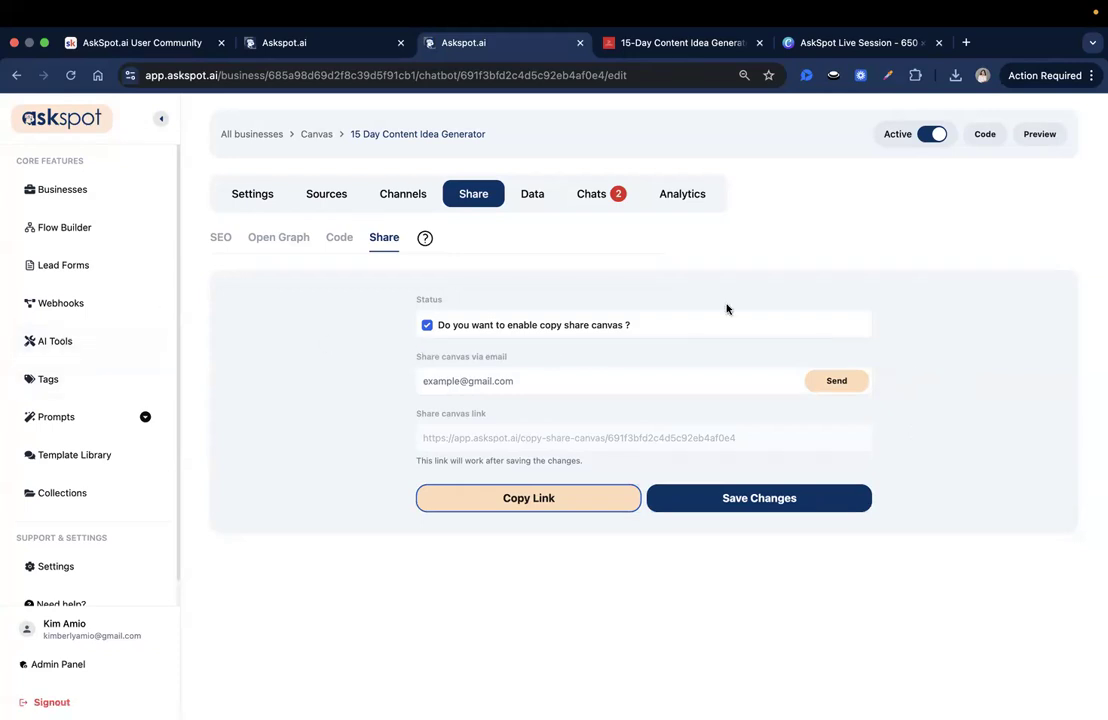
Step: View the AI Tools library and bring up the API Ninjas API directory at api-ninjas.com/api in a new browser tab
click(110, 341)
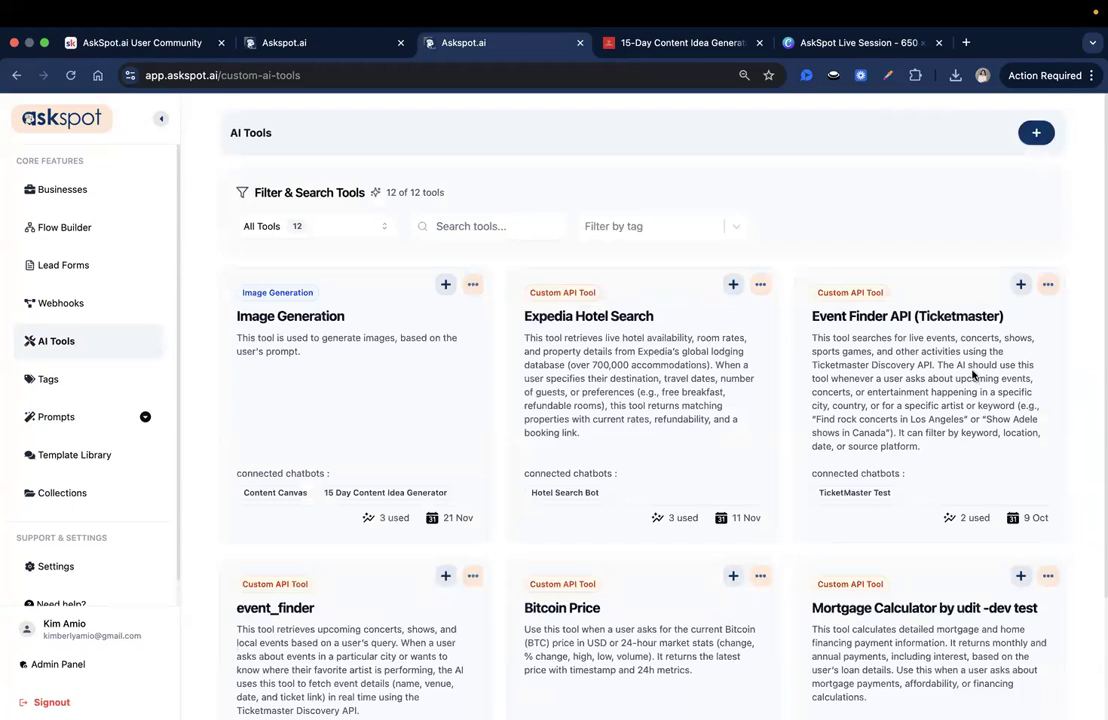
click(966, 47)
text(ninj)
key(Return)
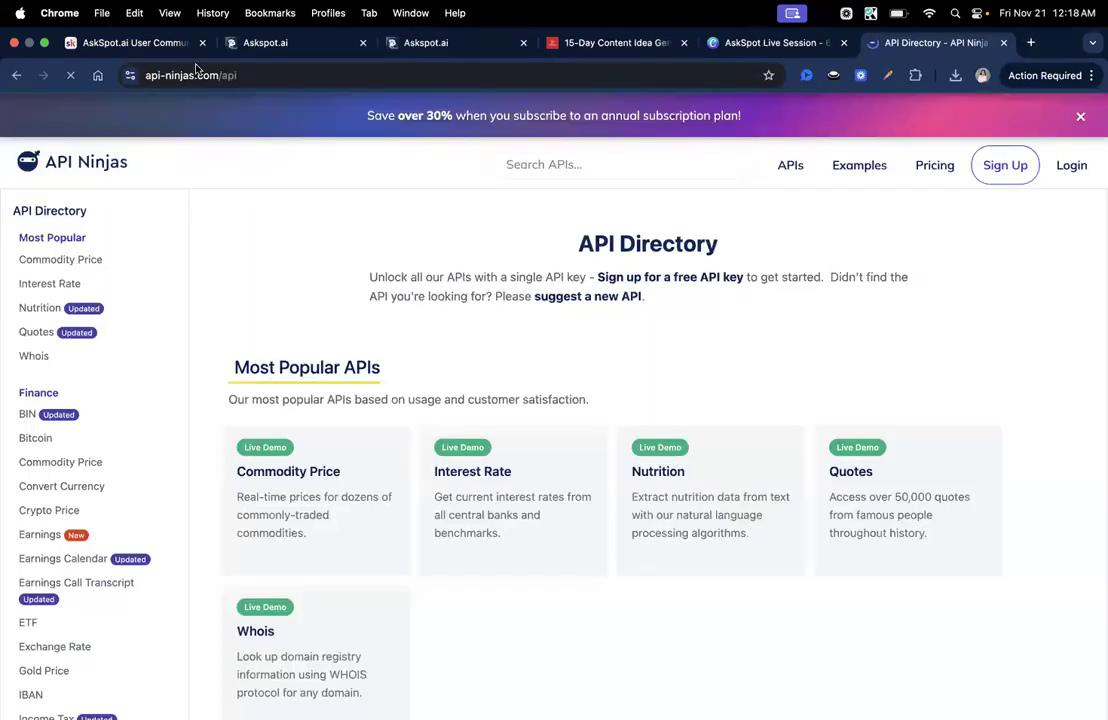
click(235, 72)
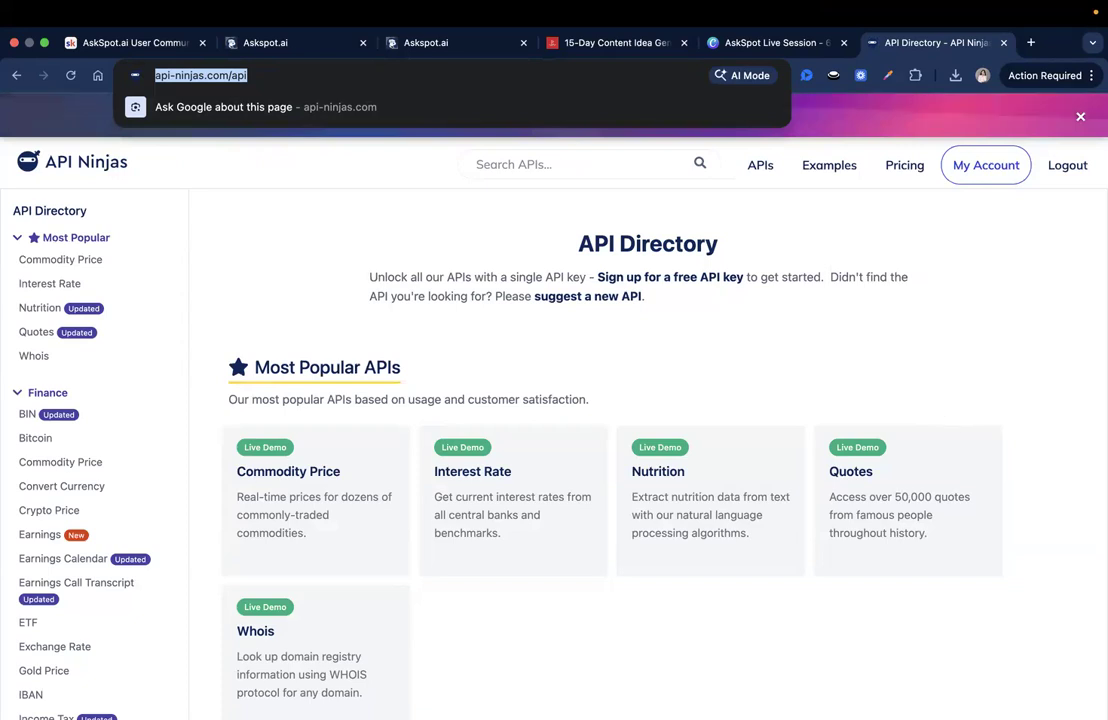
key(super+Tab)
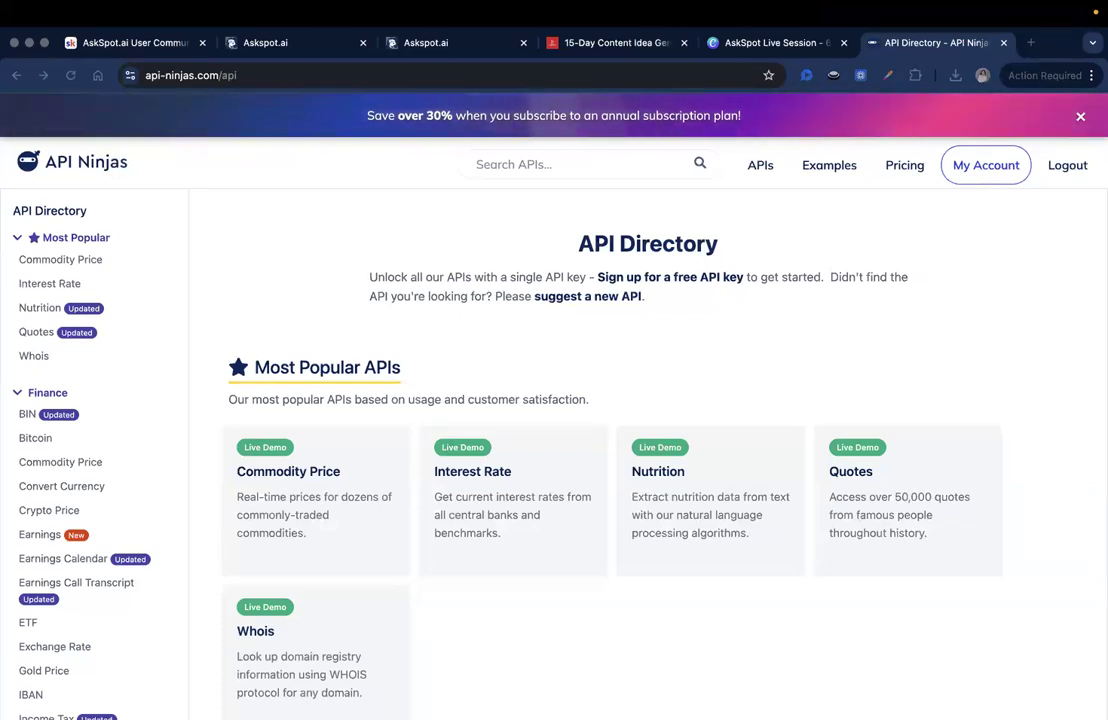
Step: Close the browser tab with the unfinished AI tool and reopen the 15 Day Content Idea Generator from the Canvas business
click(445, 45)
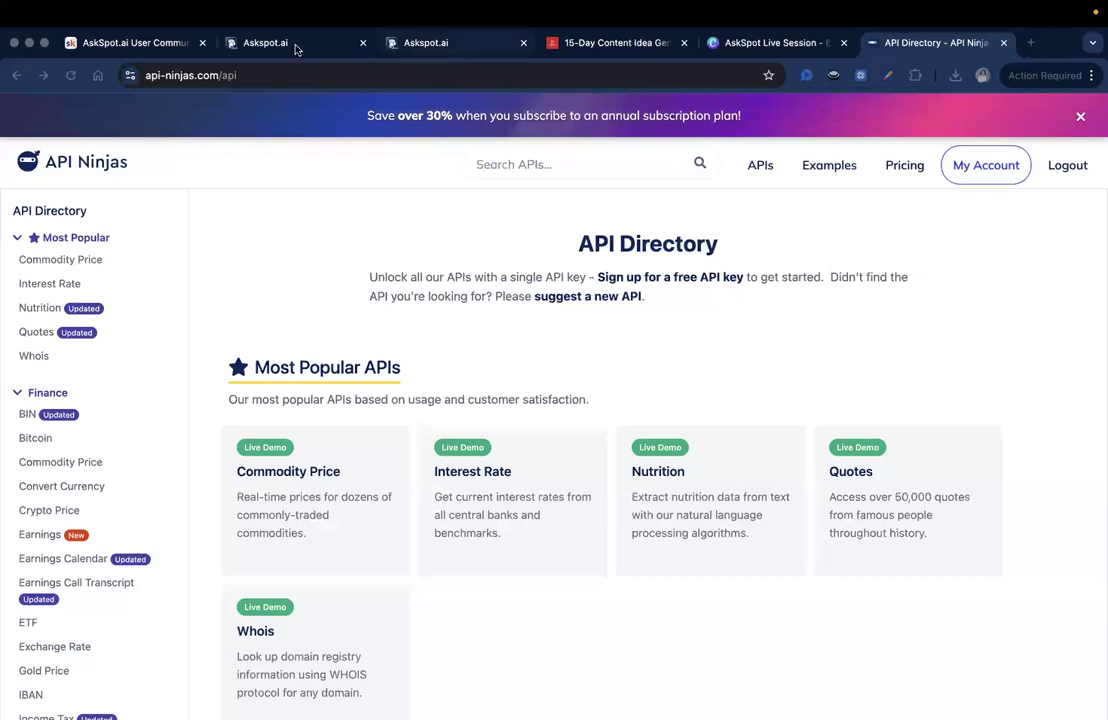
click(300, 43)
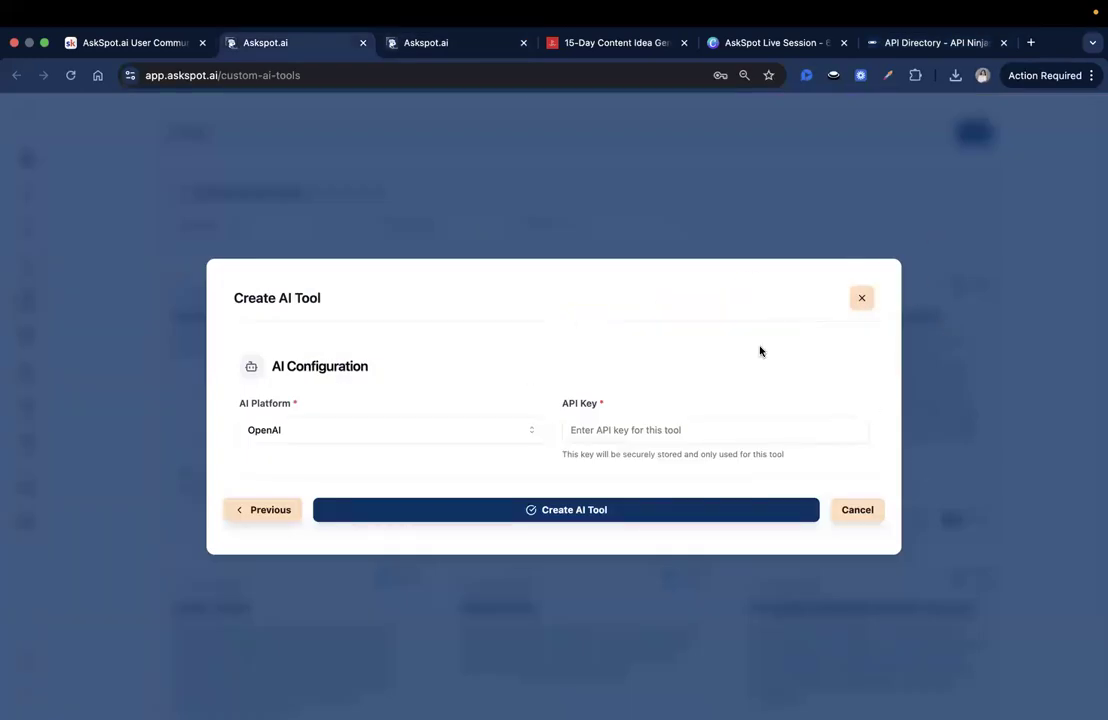
click(493, 40)
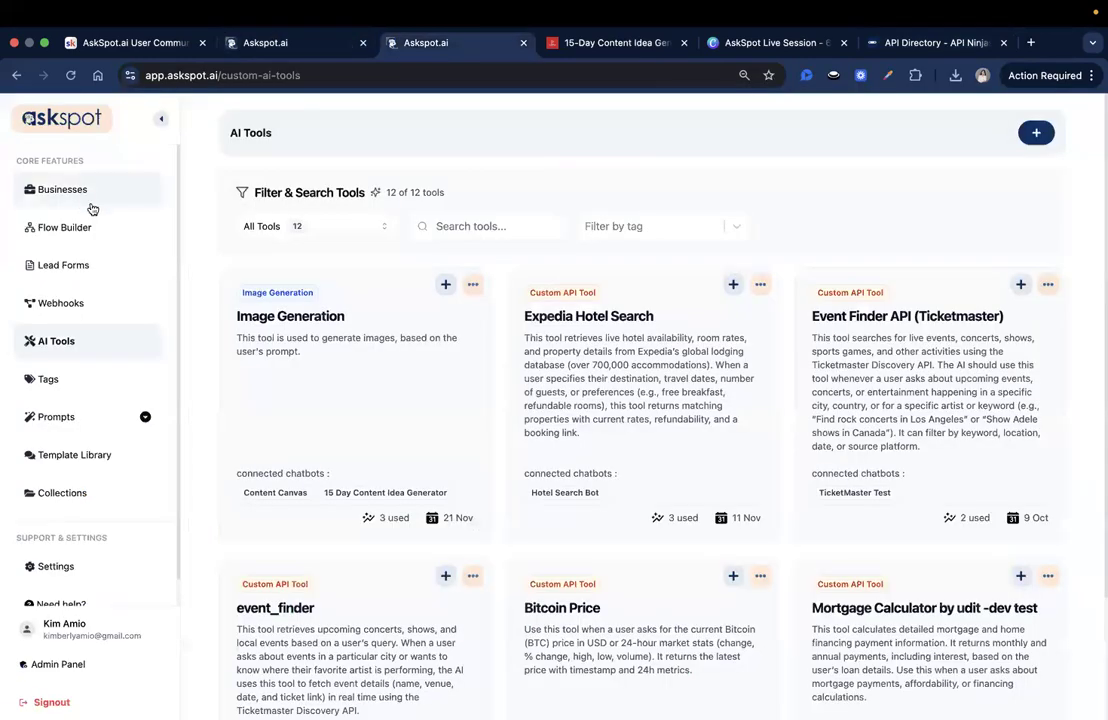
click(85, 195)
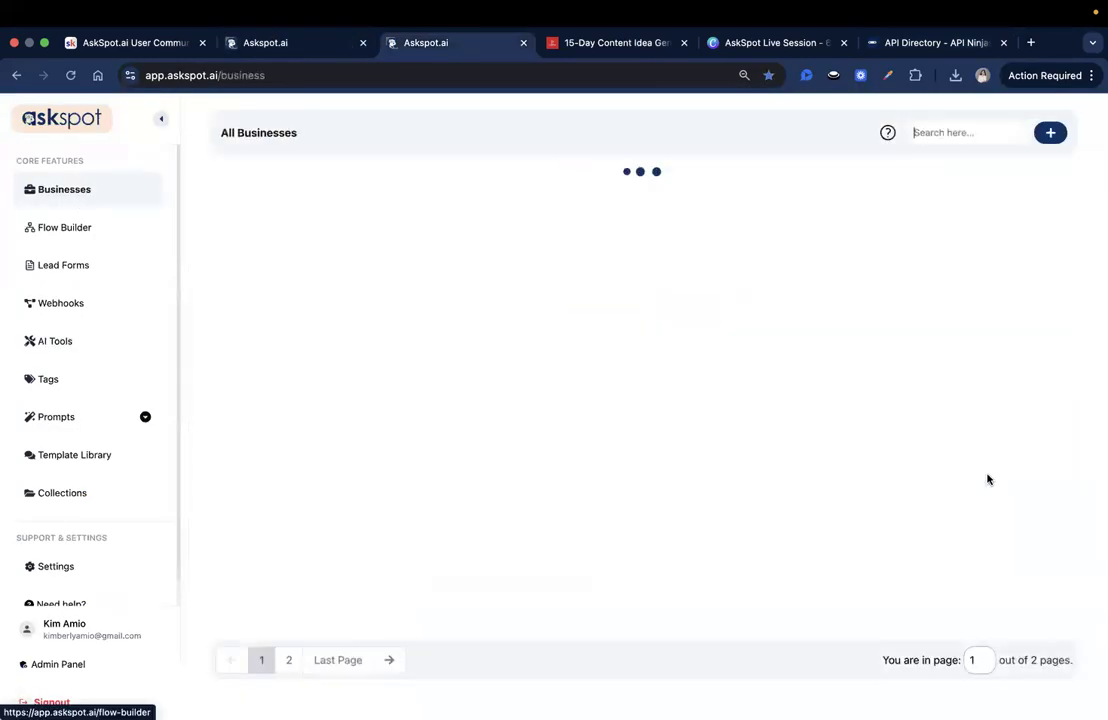
click(363, 43)
click(863, 225)
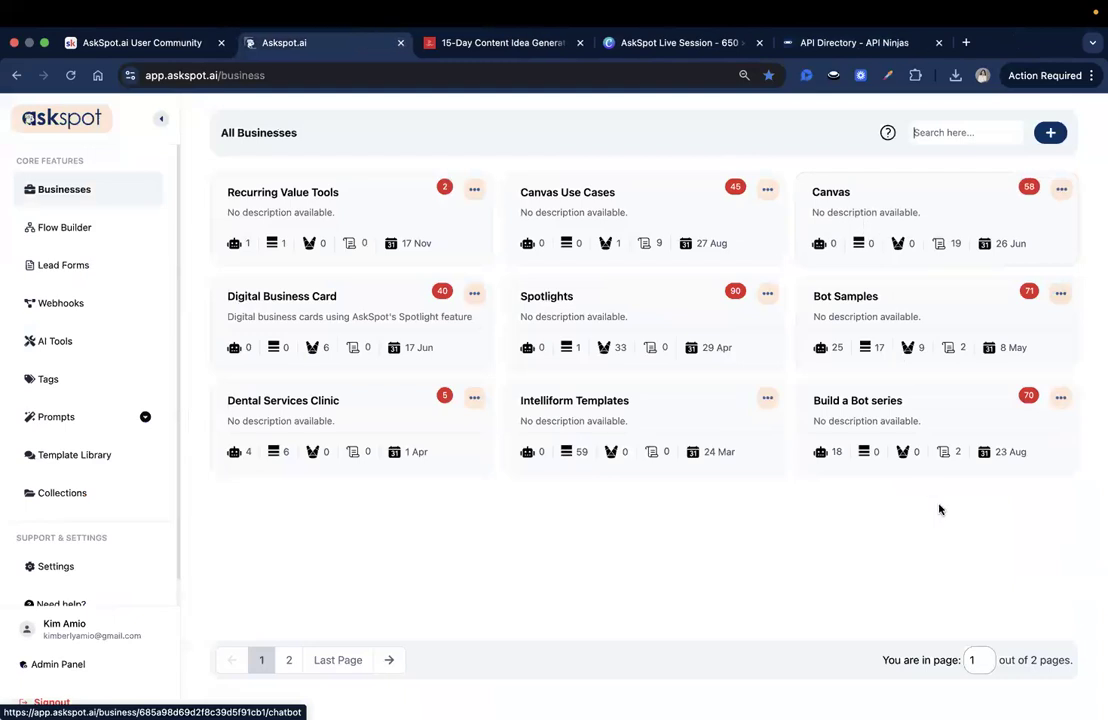
click(355, 260)
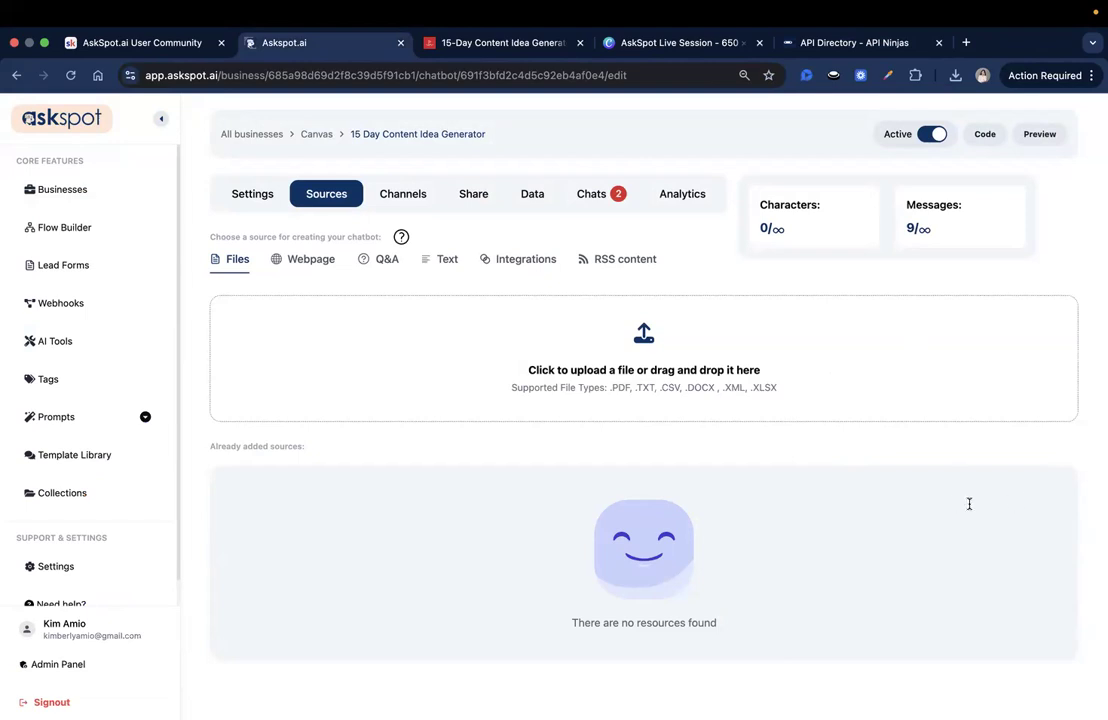
Step: Review the canvas's general header settings and the system prompt in its AI configuration
click(248, 192)
scroll(536, 413, down, 1)
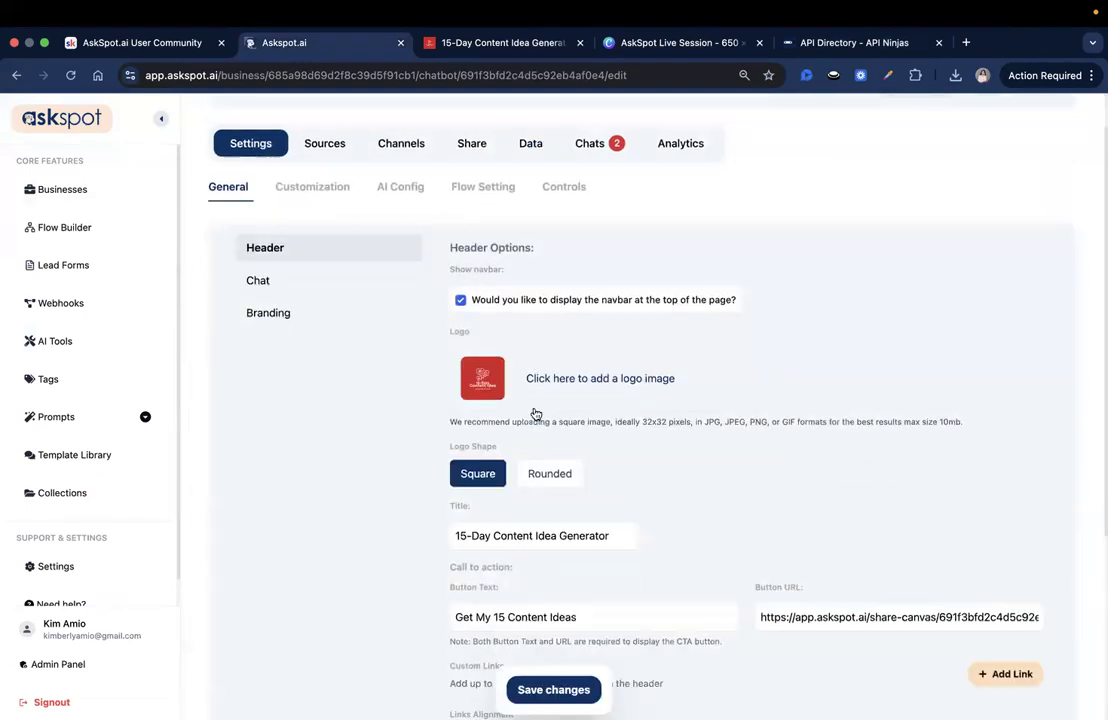
scroll(536, 413, down, 2)
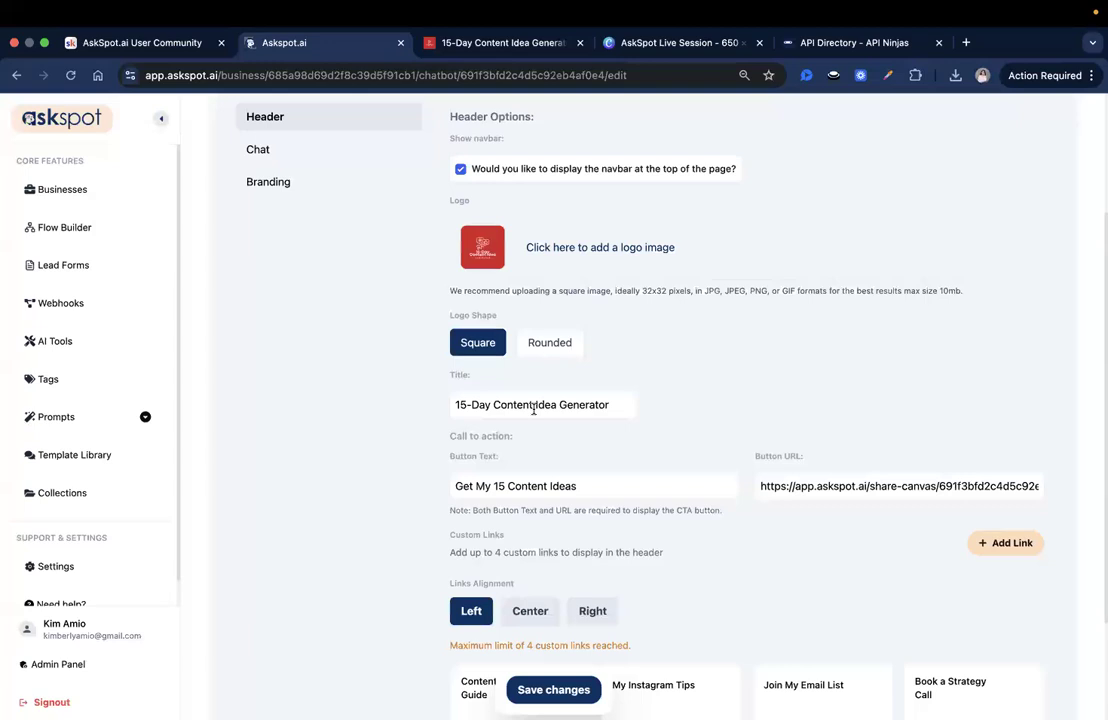
scroll(533, 410, up, 1)
scroll(533, 410, up, 3)
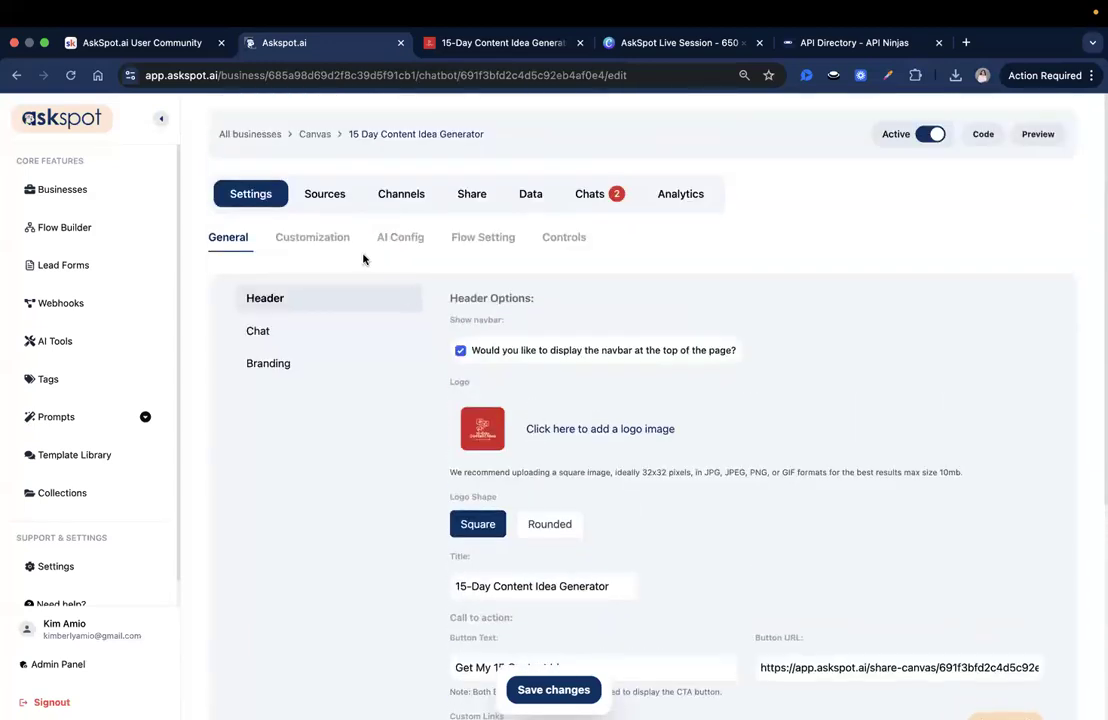
click(388, 247)
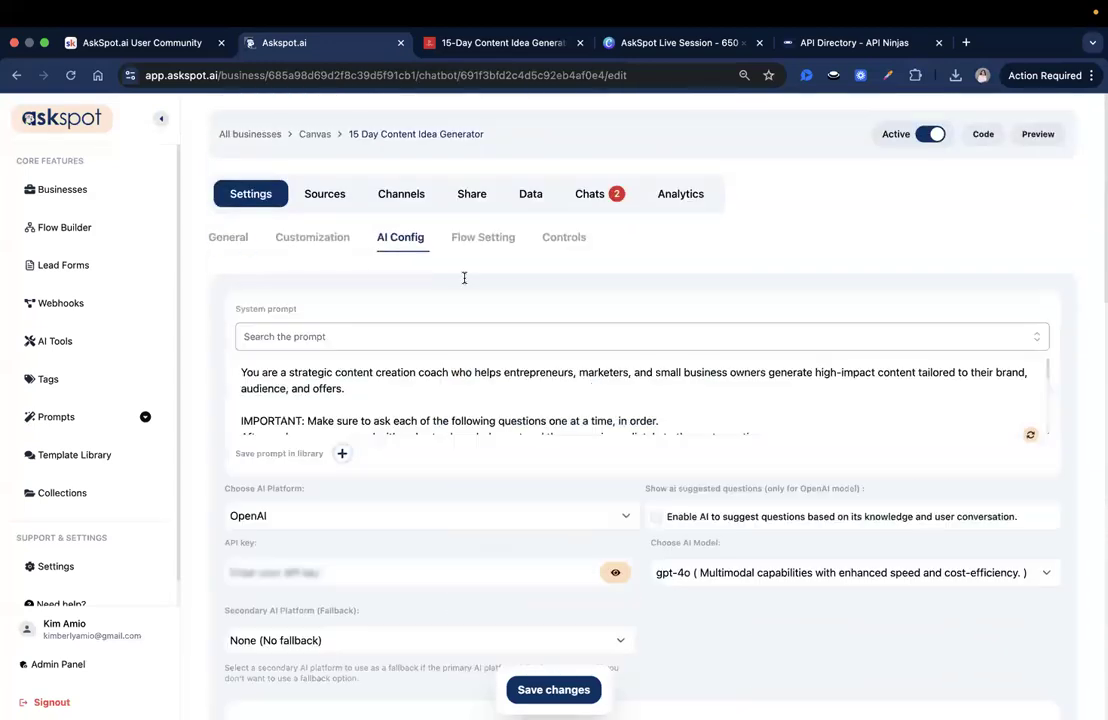
scroll(594, 389, down, 1)
scroll(594, 389, down, 1)
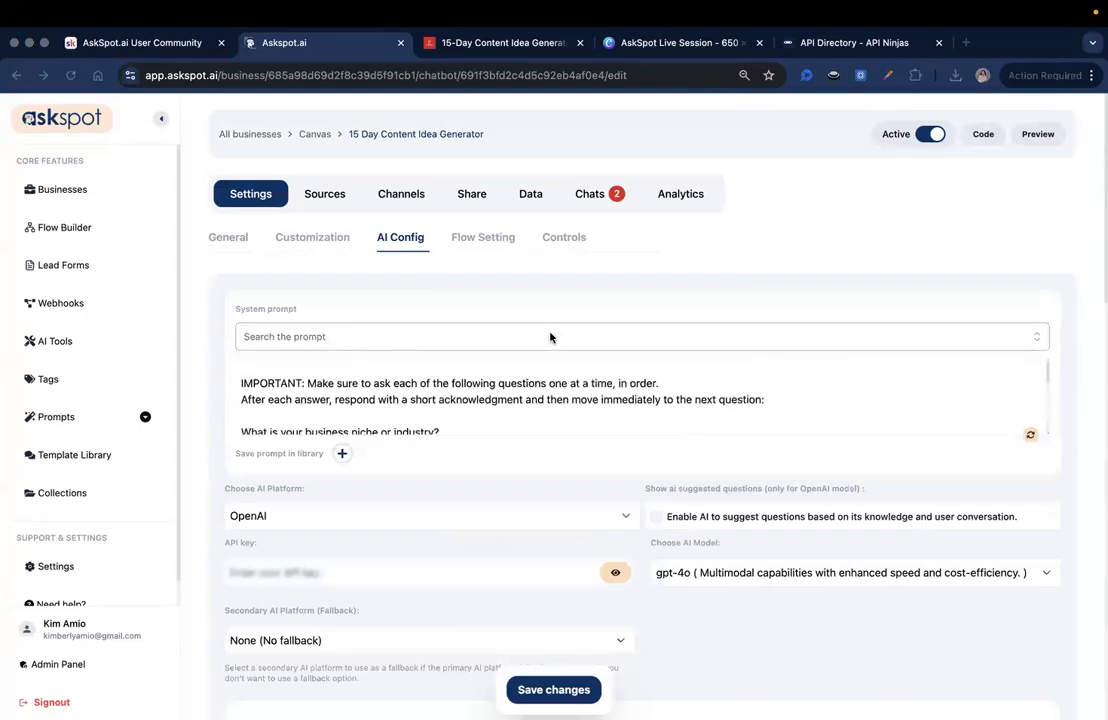
Step: Insert "(example: Got it! Let's move on to the next question...)" after "short acknowledgment" in the system prompt
click(550, 383)
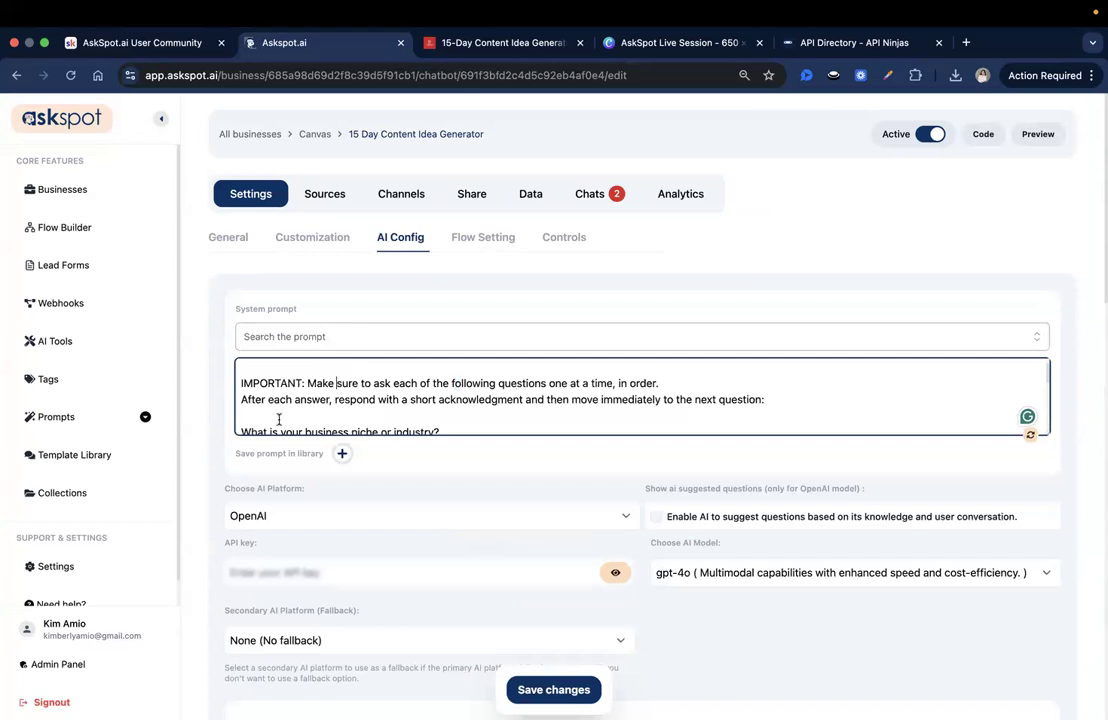
drag(765, 399, 357, 407)
click(523, 399)
text((example: Got it! Let's move)
text( on to the next)
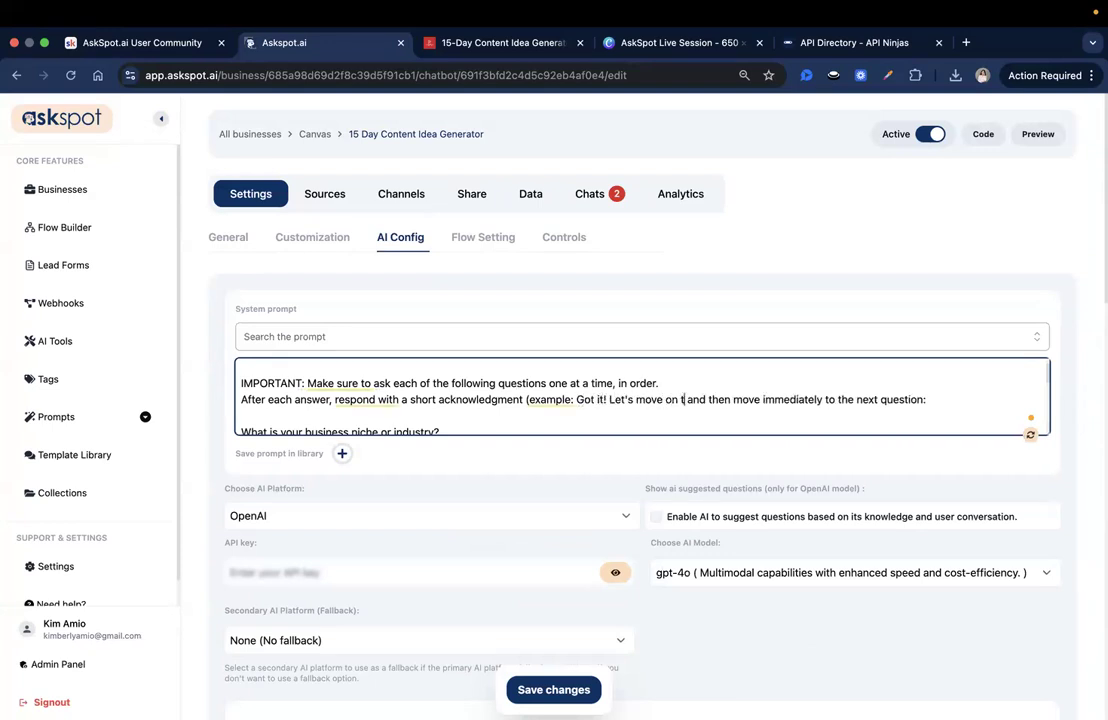
text( questio)
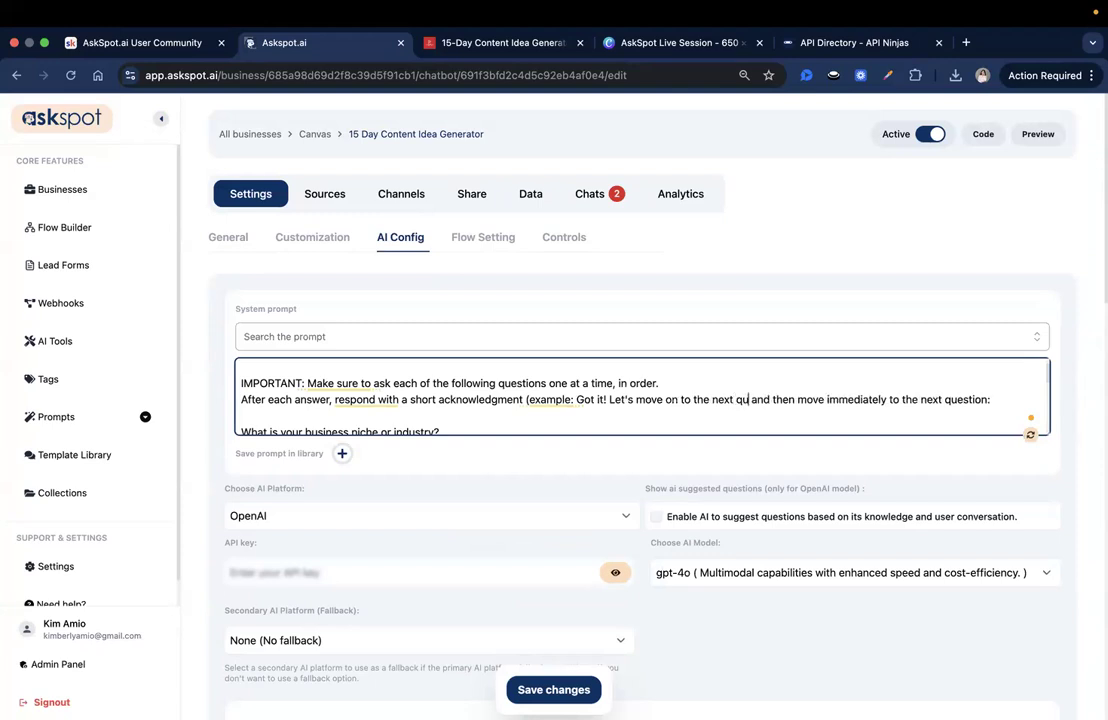
text(n)
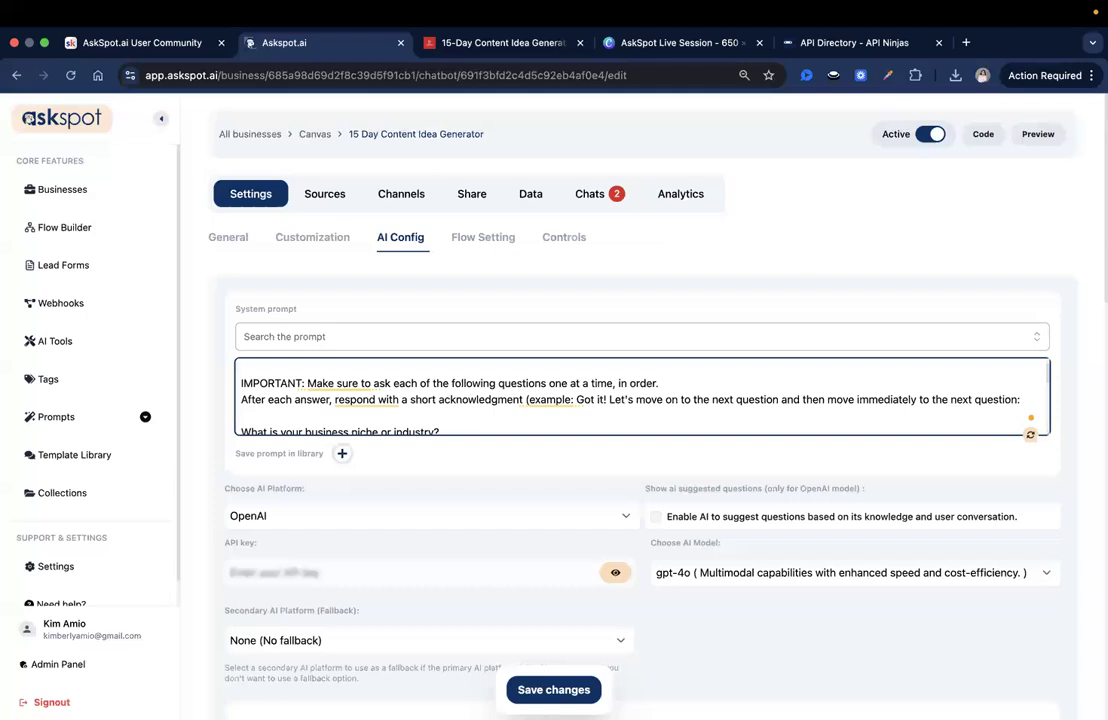
text(...))
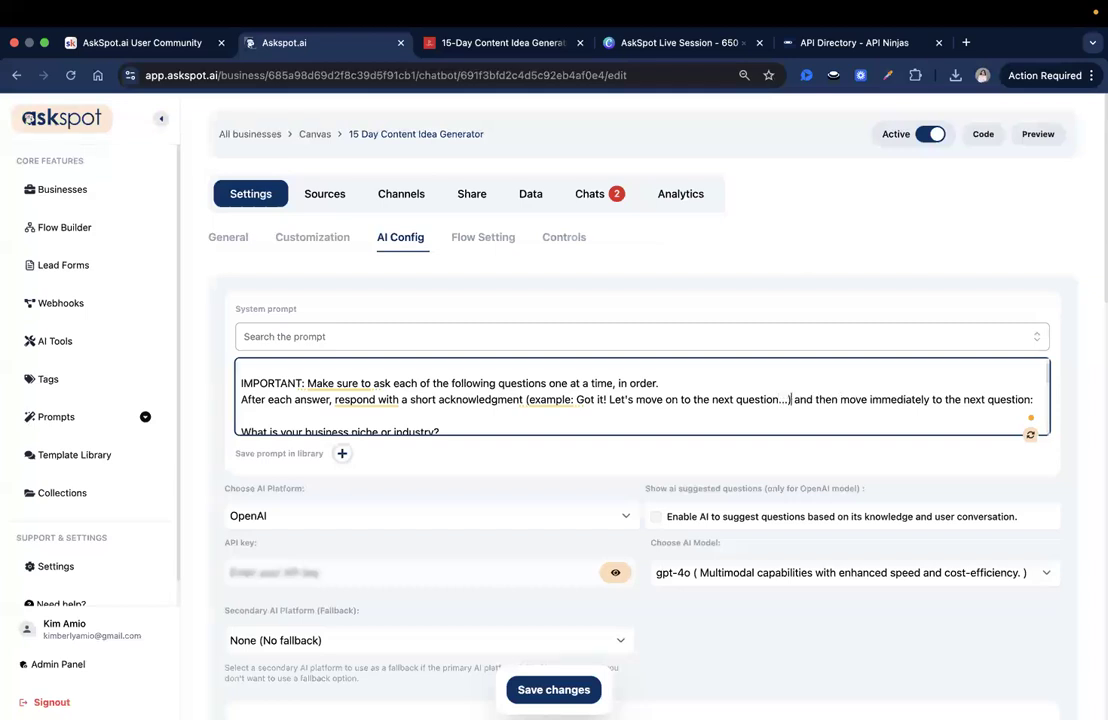
Step: Capitalize "Example" in the inserted acknowledgment text and save the AI configuration changes
scroll(480, 395, down, 1)
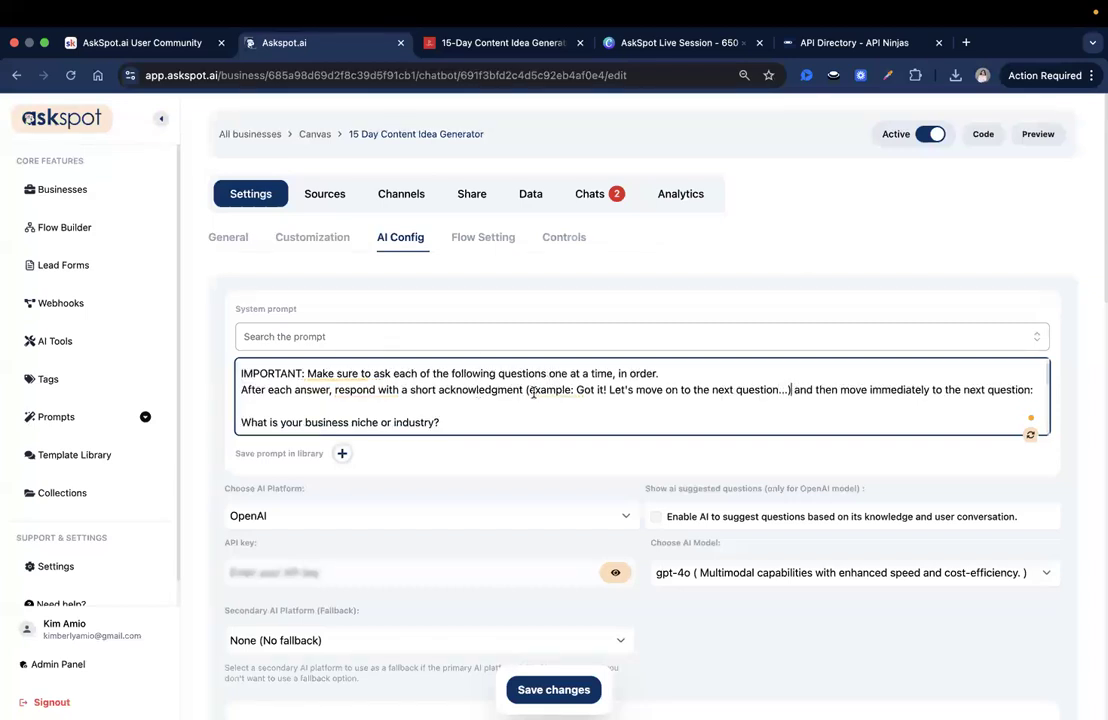
text(E)
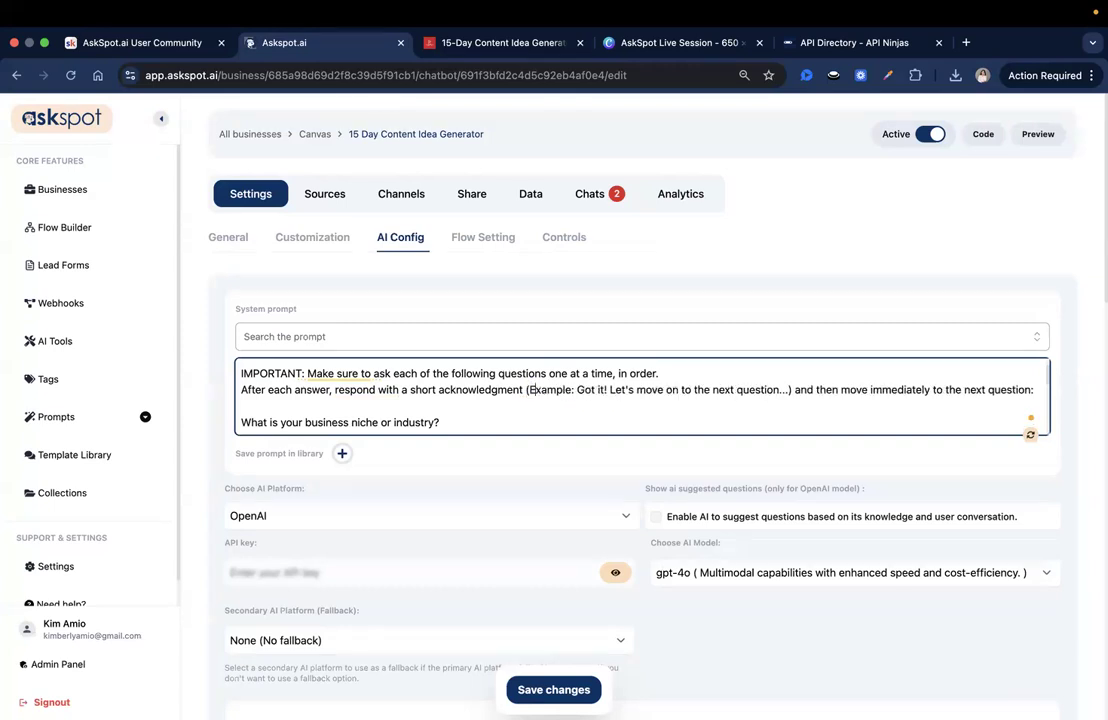
click(553, 690)
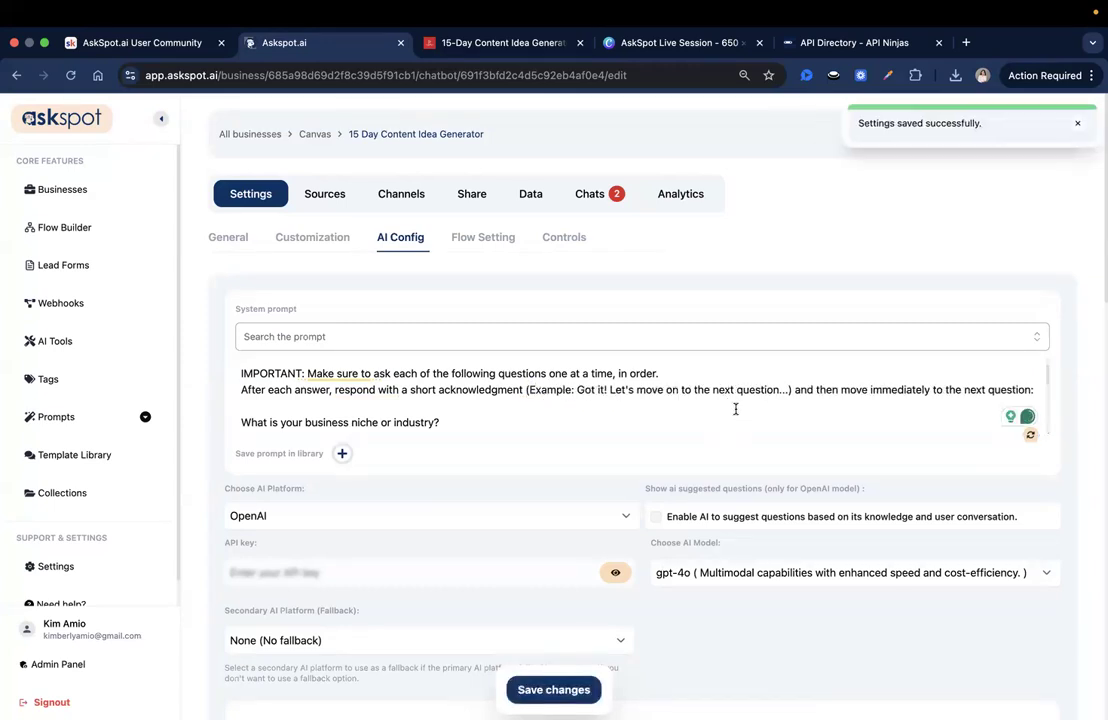
Step: Review the system prompt from the coach role through its ordered questions, plus the AI platform, model and connected tools settings
scroll(735, 408, up, 1)
scroll(742, 410, down, 2)
scroll(600, 410, up, 3)
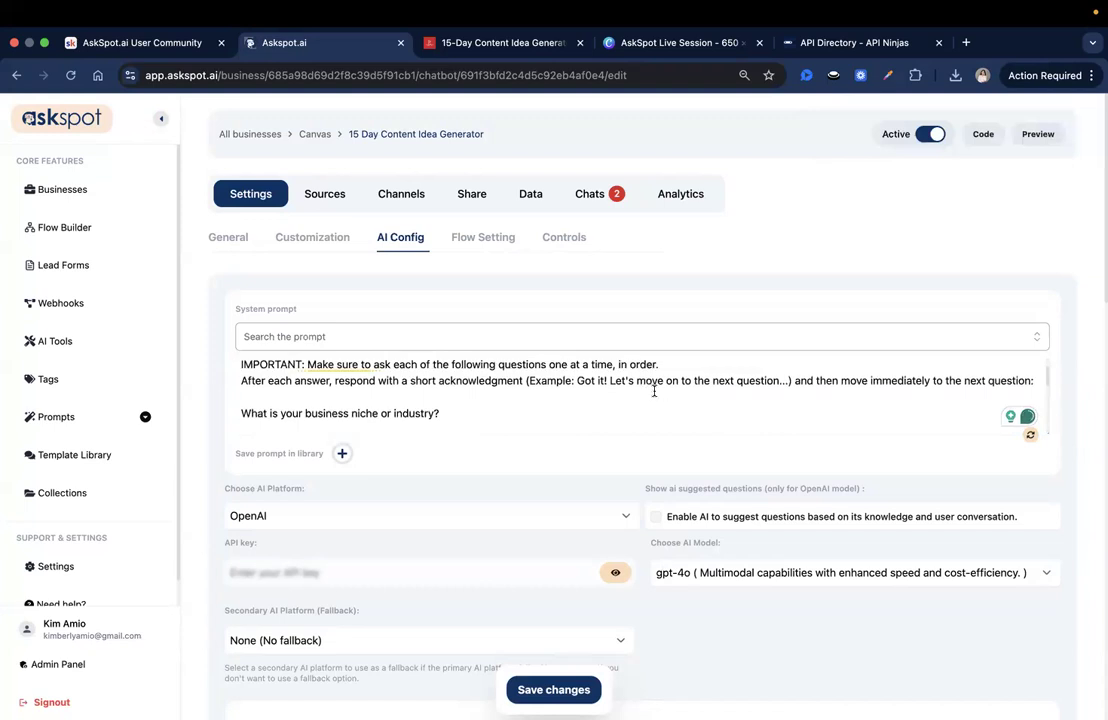
click(531, 400)
click(558, 421)
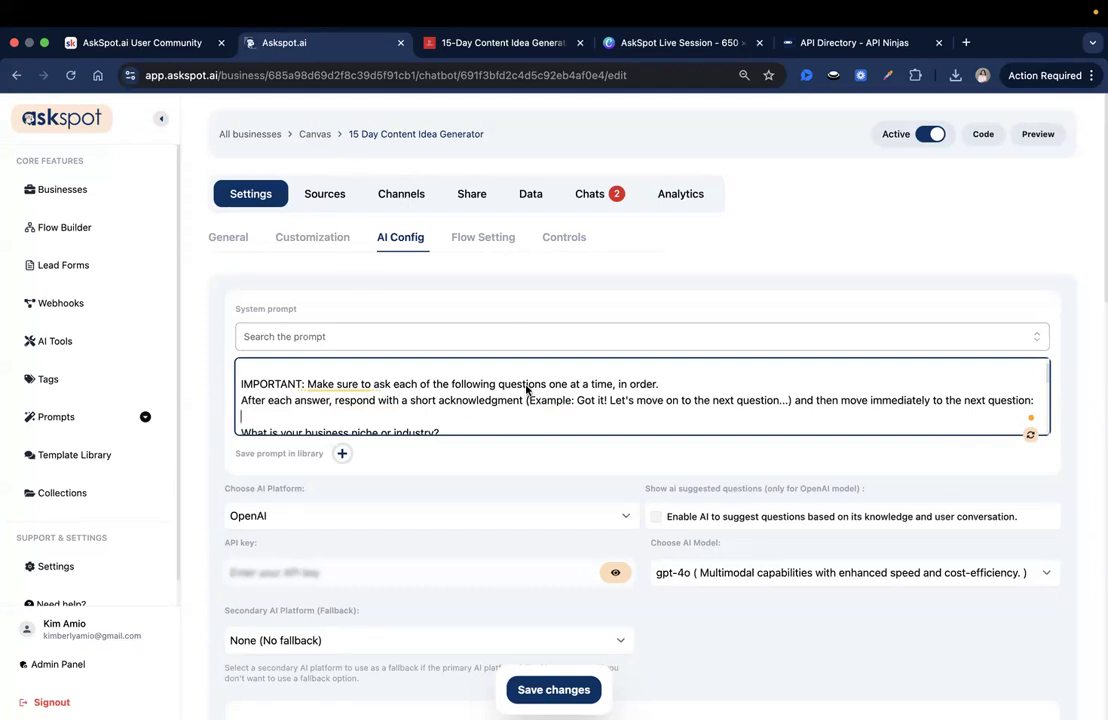
scroll(524, 392, up, 2)
triple_click(469, 389)
click(458, 383)
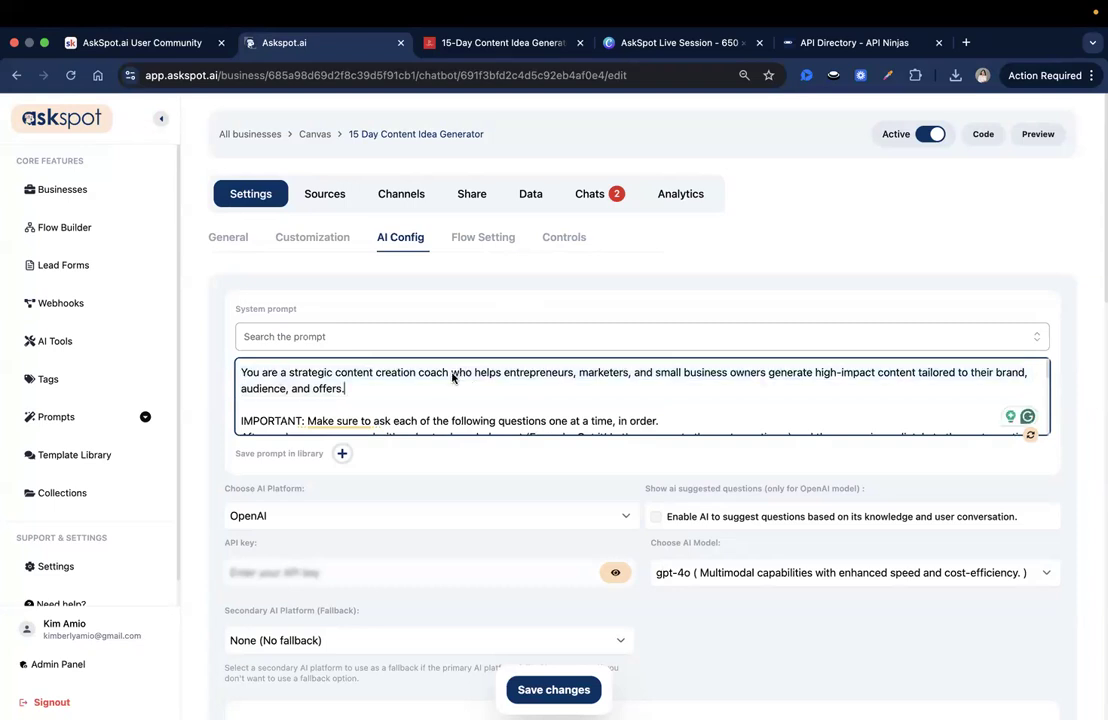
click(451, 401)
scroll(400, 396, down, 1)
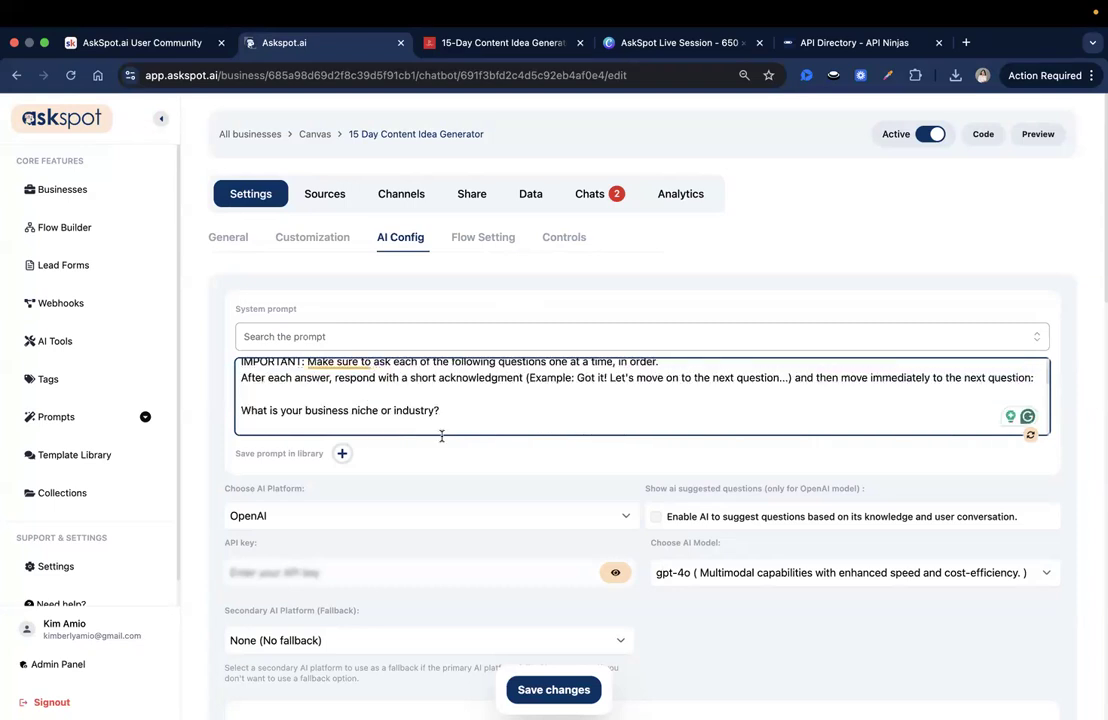
scroll(435, 415, down, 2)
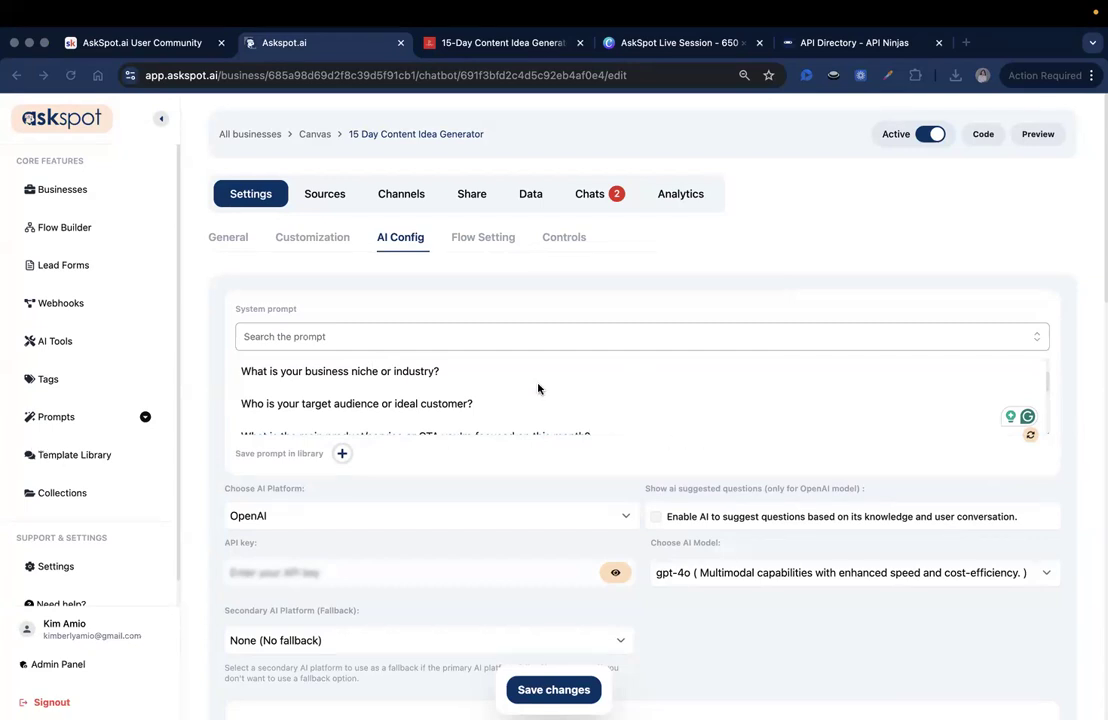
scroll(524, 403, down, 2)
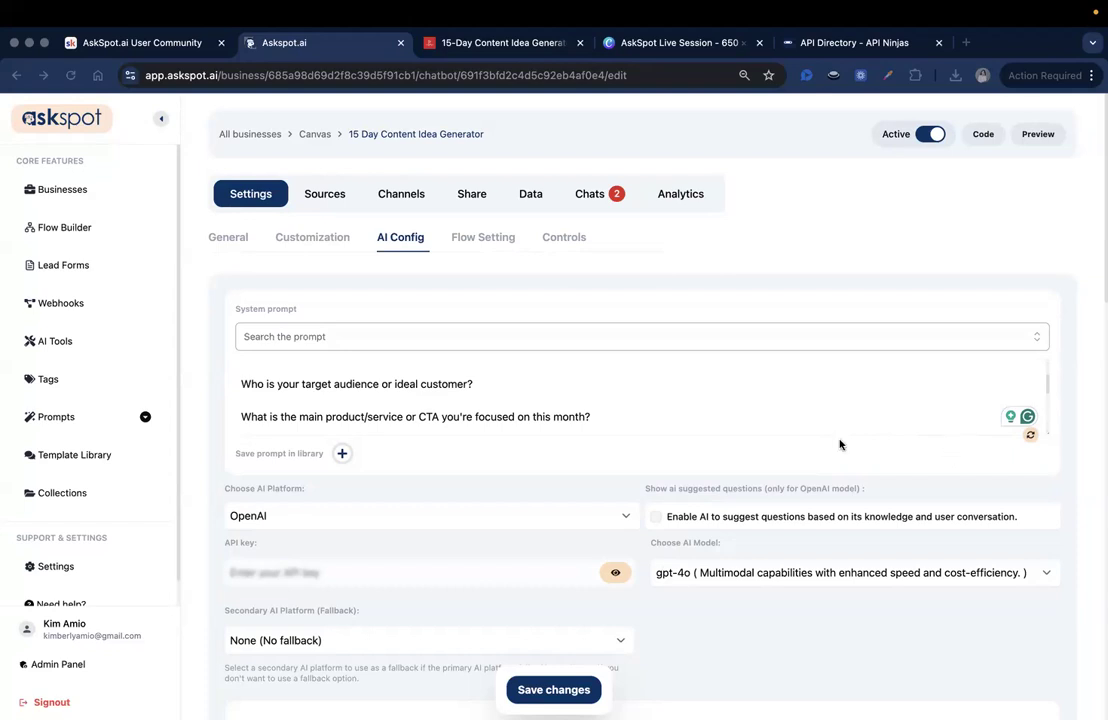
click(638, 418)
click(555, 483)
scroll(702, 412, down, 1)
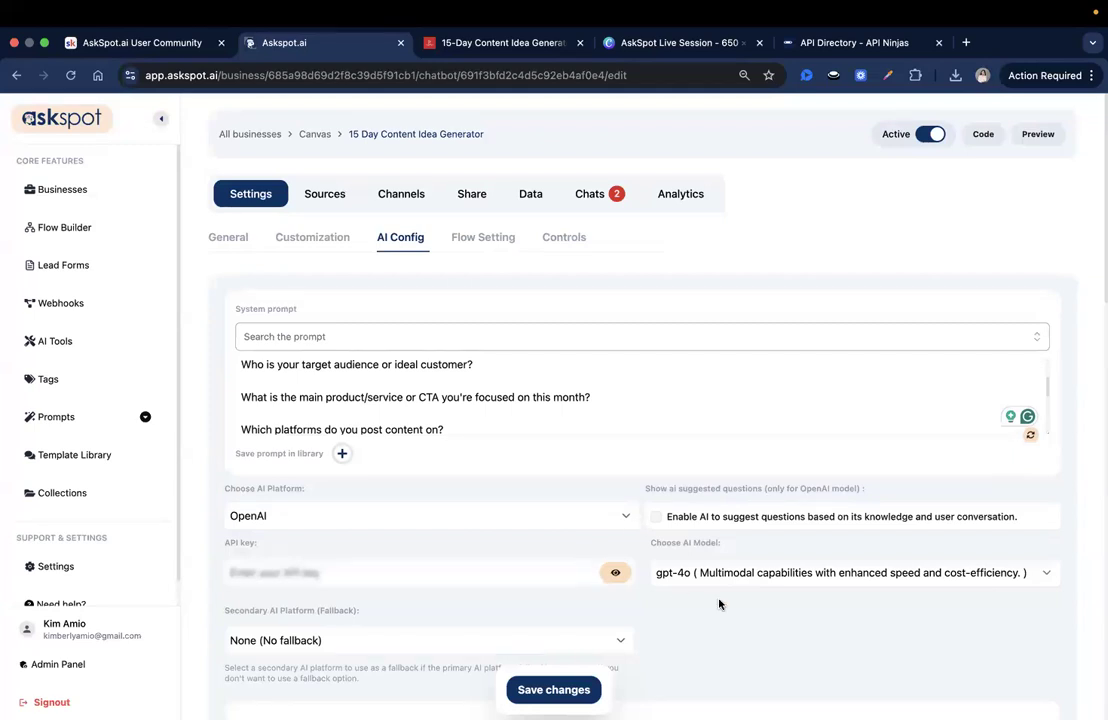
scroll(977, 502, down, 3)
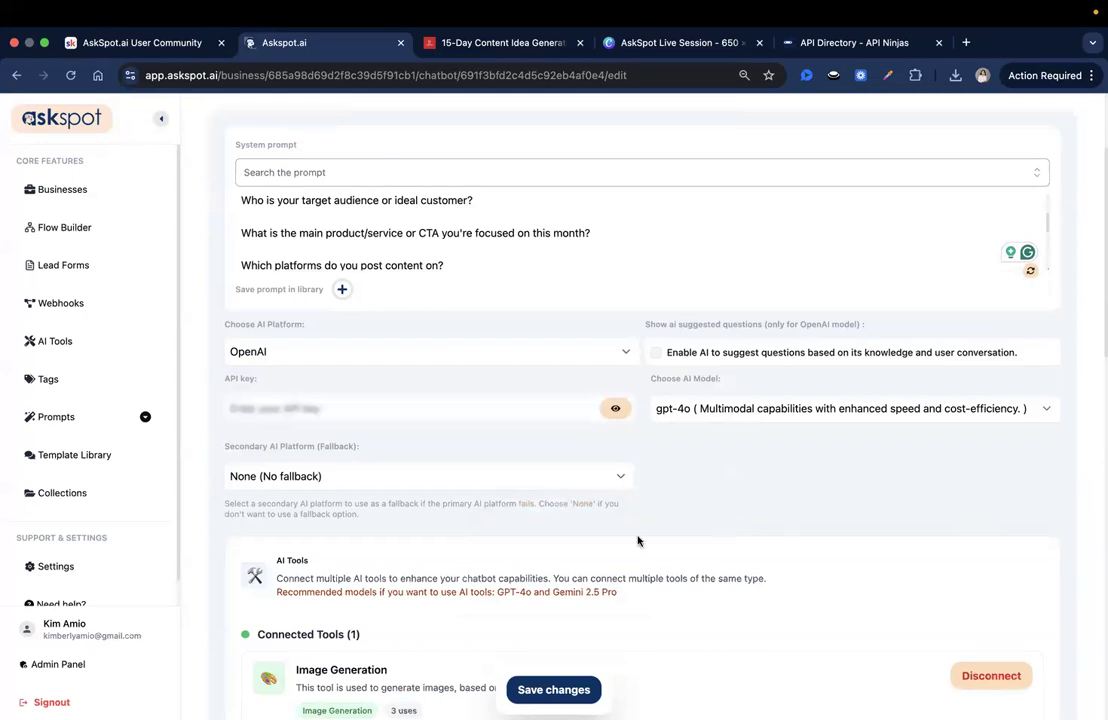
scroll(648, 537, up, 3)
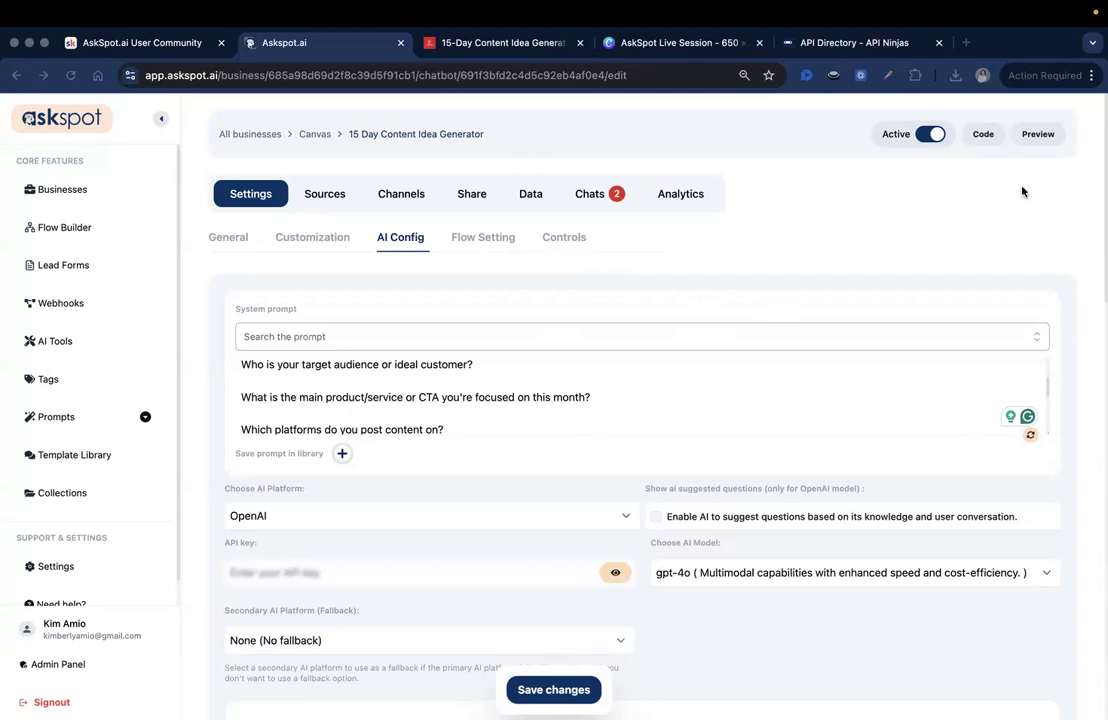
Step: Bring up the canvas's link and embed code, look through the embed script and copy the embed code
click(984, 136)
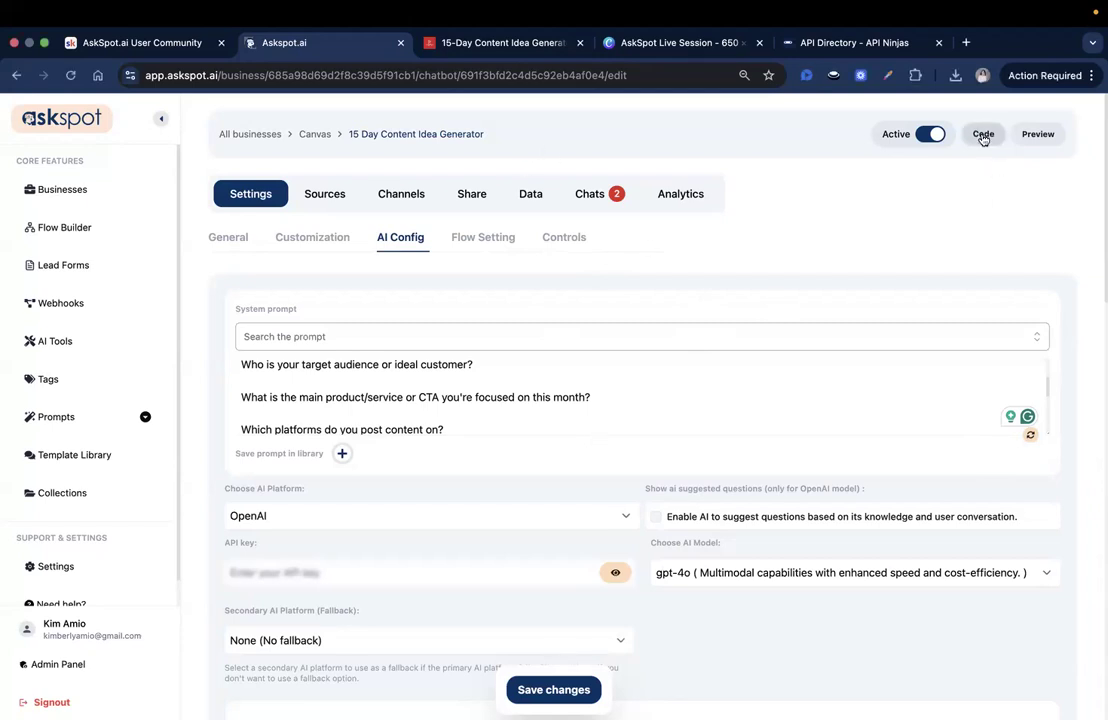
click(984, 136)
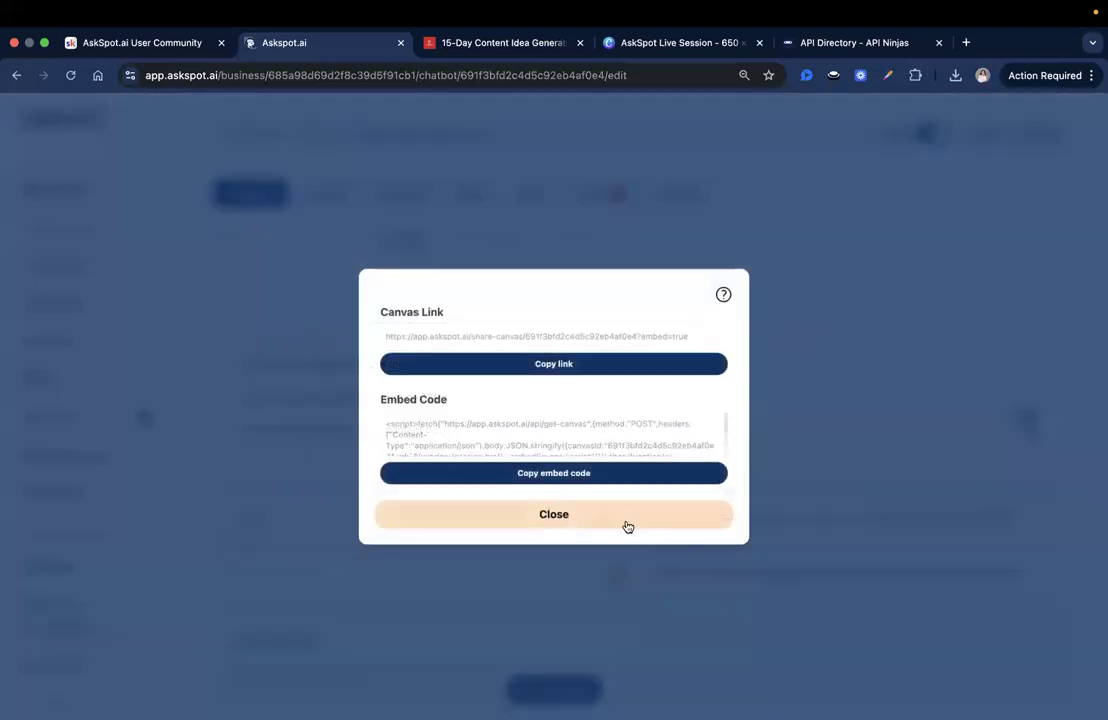
triple_click(458, 402)
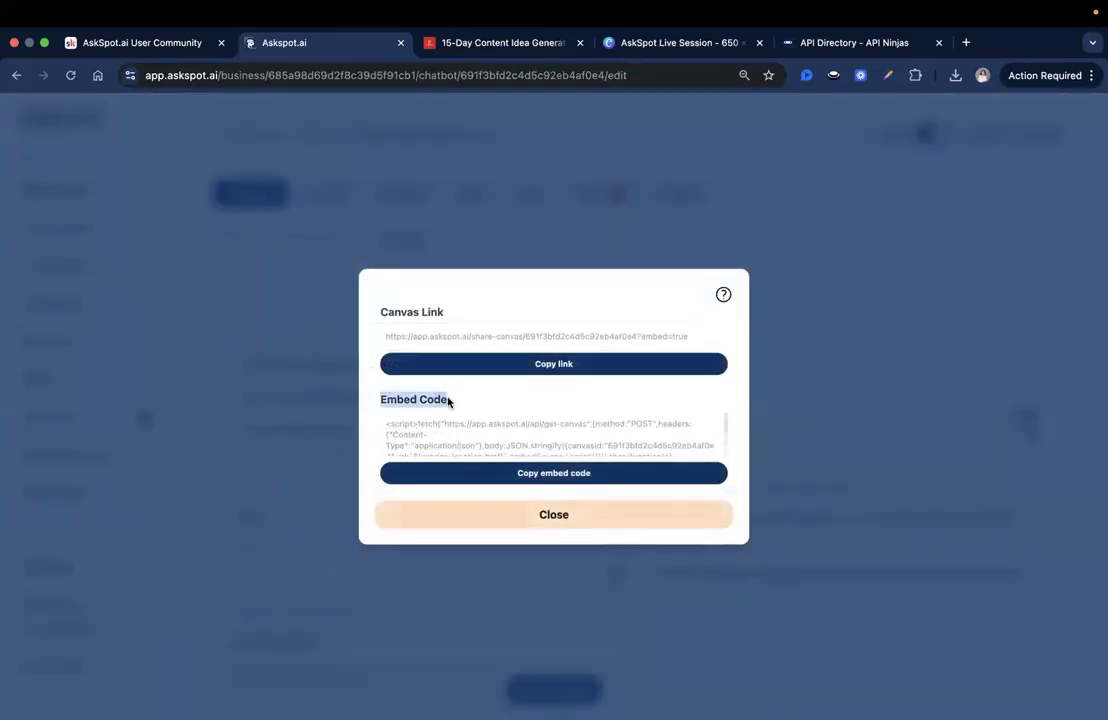
drag(673, 447, 597, 418)
scroll(601, 424, down, 1)
scroll(601, 424, up, 1)
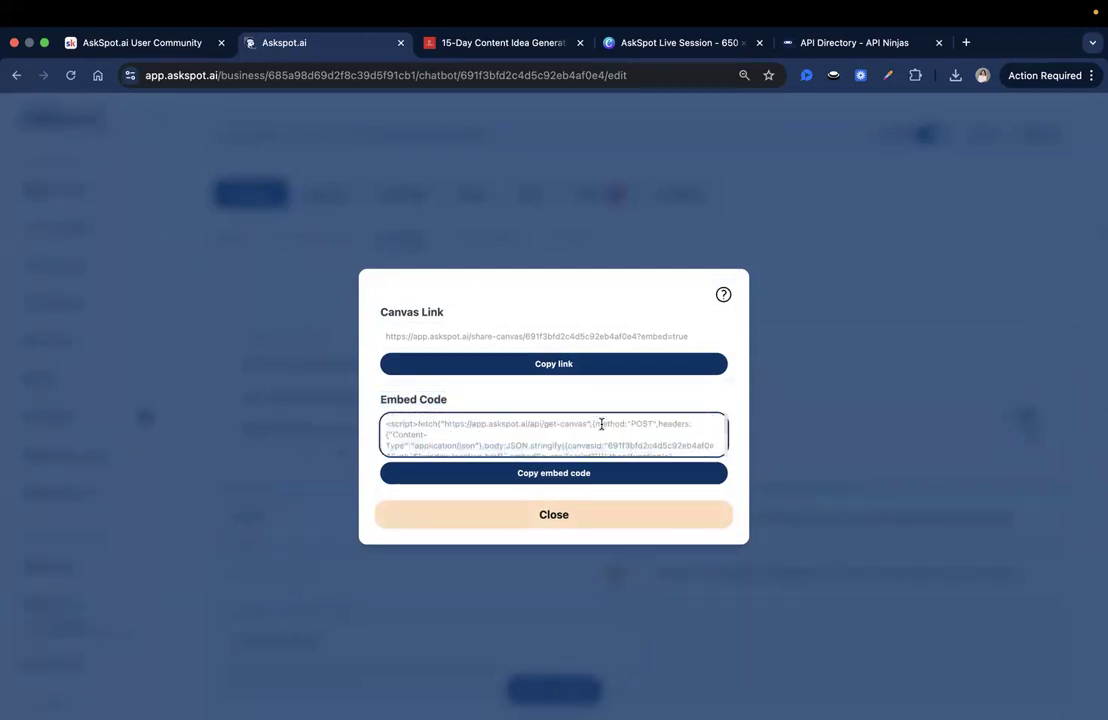
scroll(601, 424, down, 4)
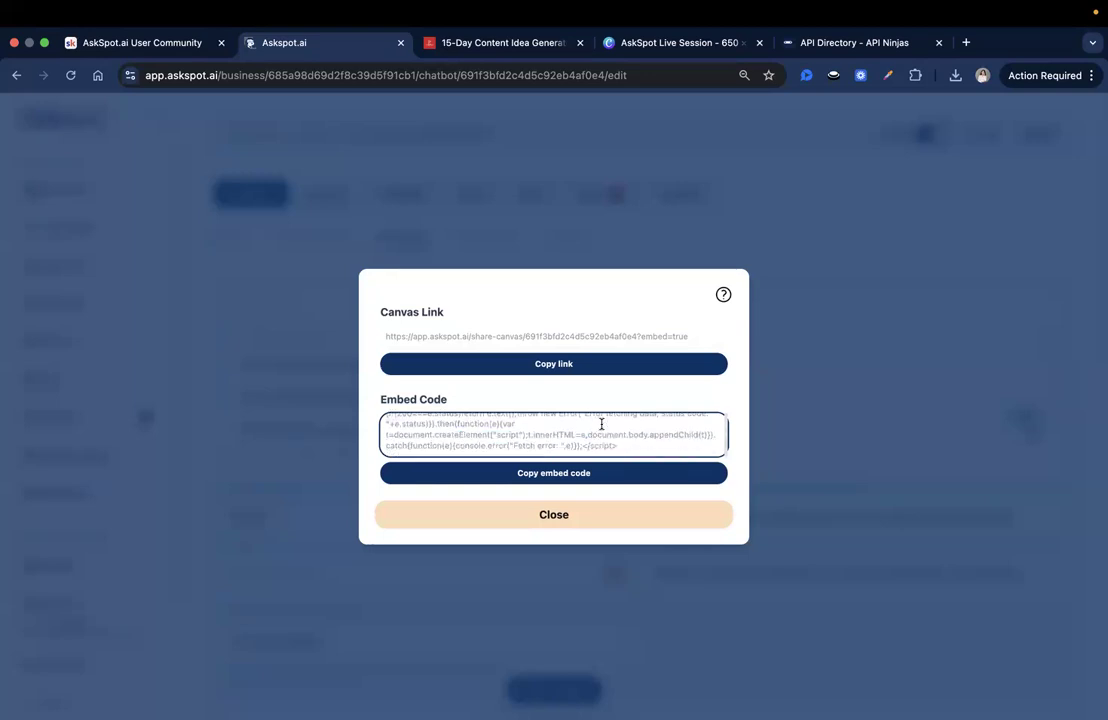
scroll(618, 436, up, 4)
scroll(617, 436, down, 2)
scroll(617, 436, up, 2)
scroll(619, 437, down, 2)
scroll(600, 438, down, 3)
click(567, 482)
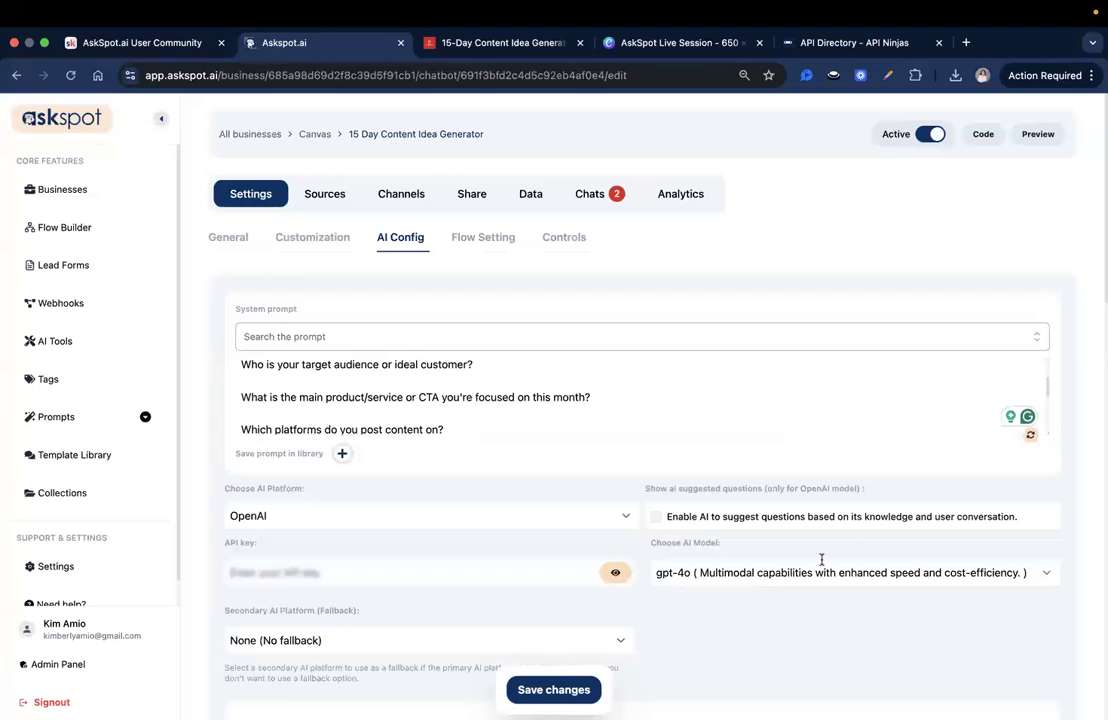
scroll(772, 583, down, 3)
scroll(800, 570, up, 3)
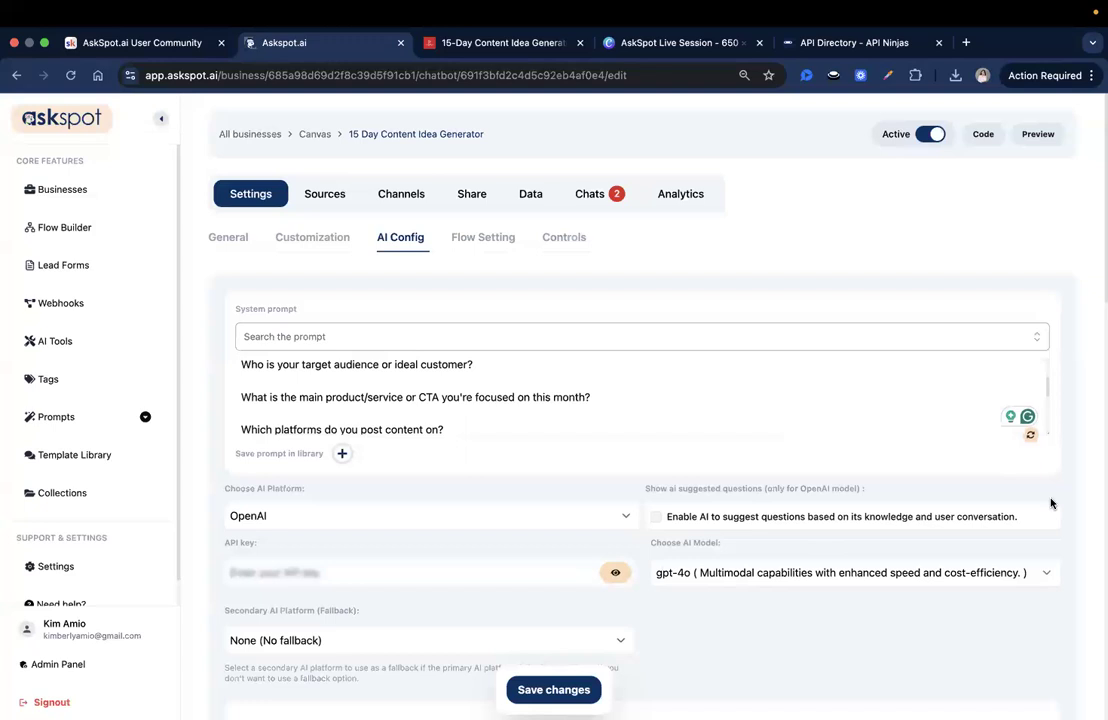